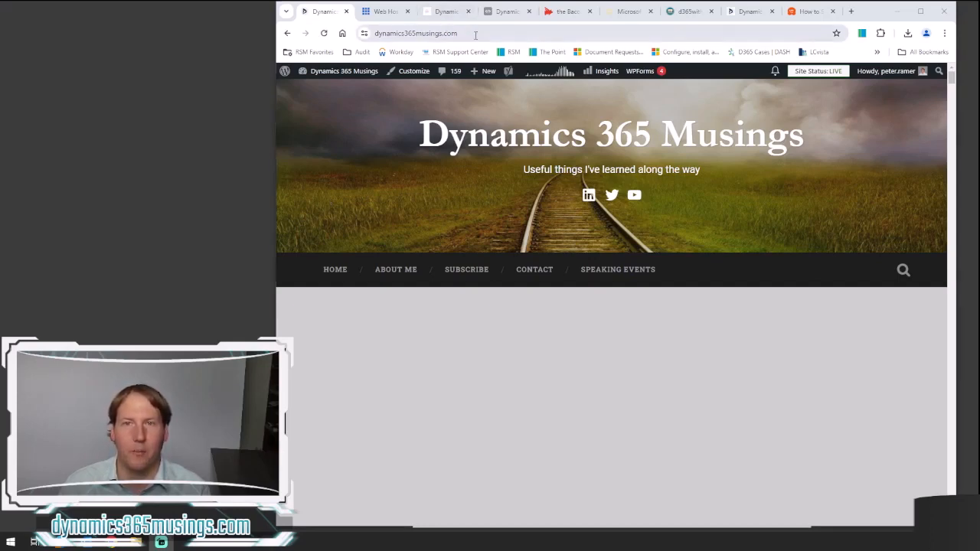
- Highlight the dynamics365musings.com address, and view the example blogs from Dynamics 365 Talk through Finance and Operations and Bacon Bytes to Intra-Cloud Dynamics
left_click_drag(476, 34, 373, 34)
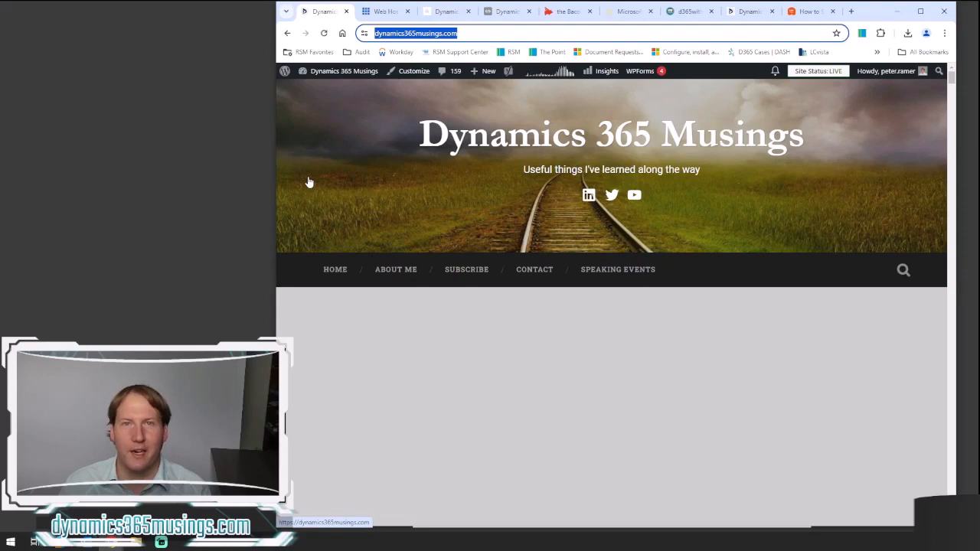
left_click(239, 187)
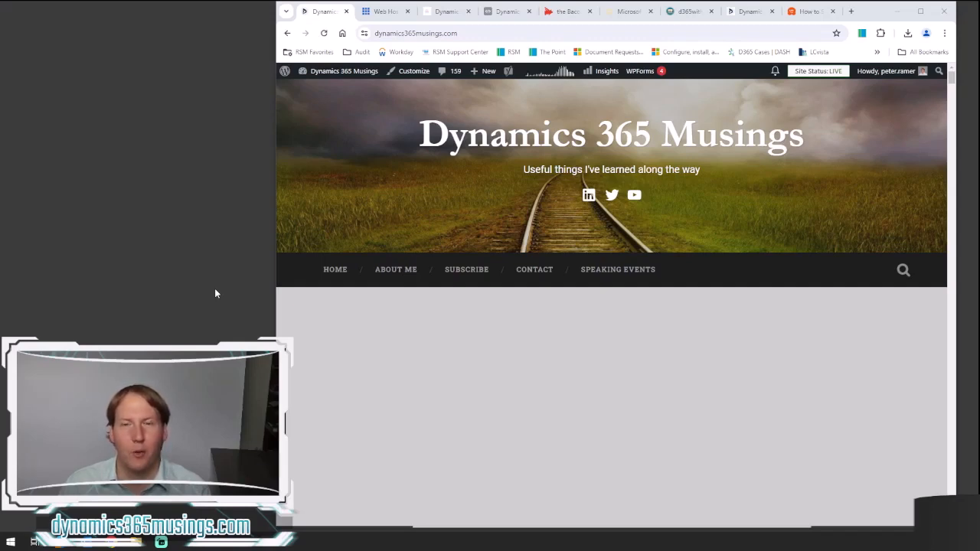
left_click(447, 12)
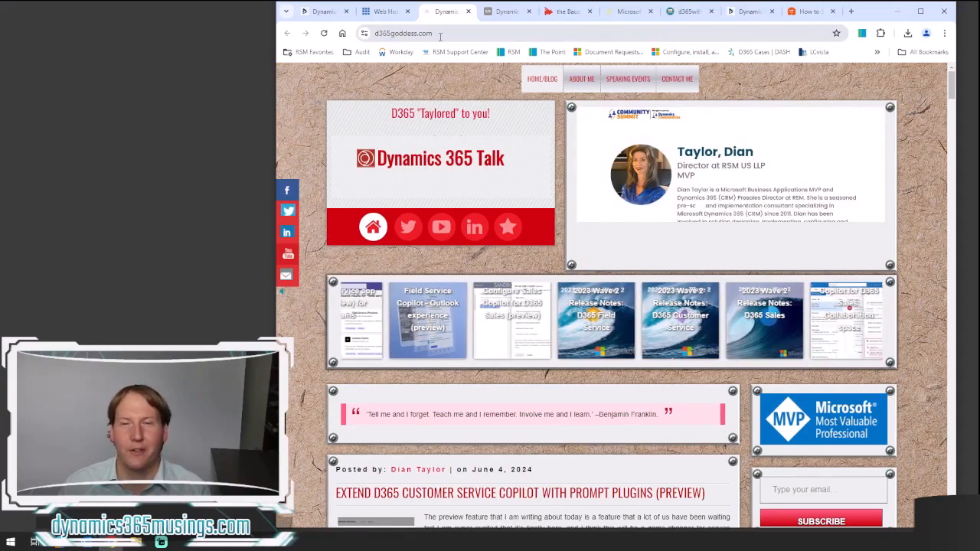
left_click(501, 17)
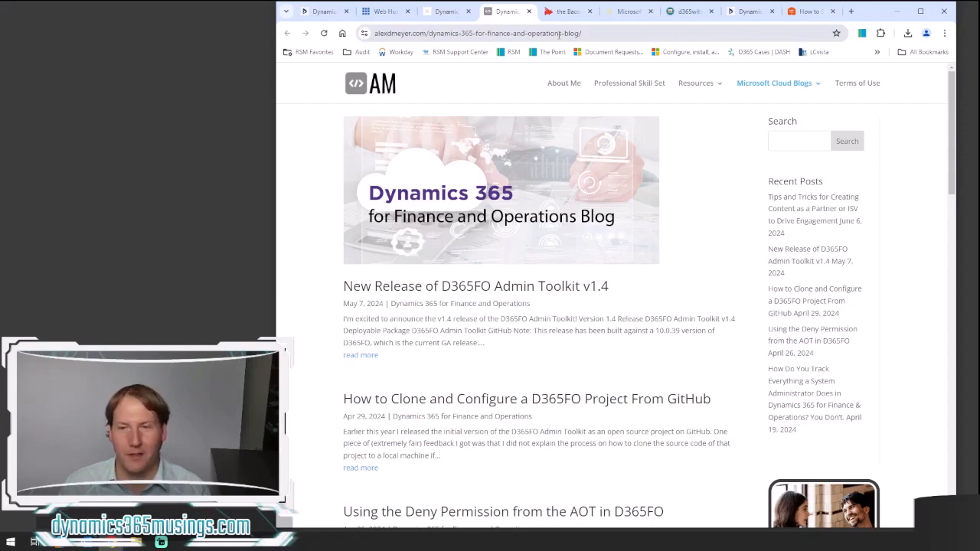
left_click(563, 13)
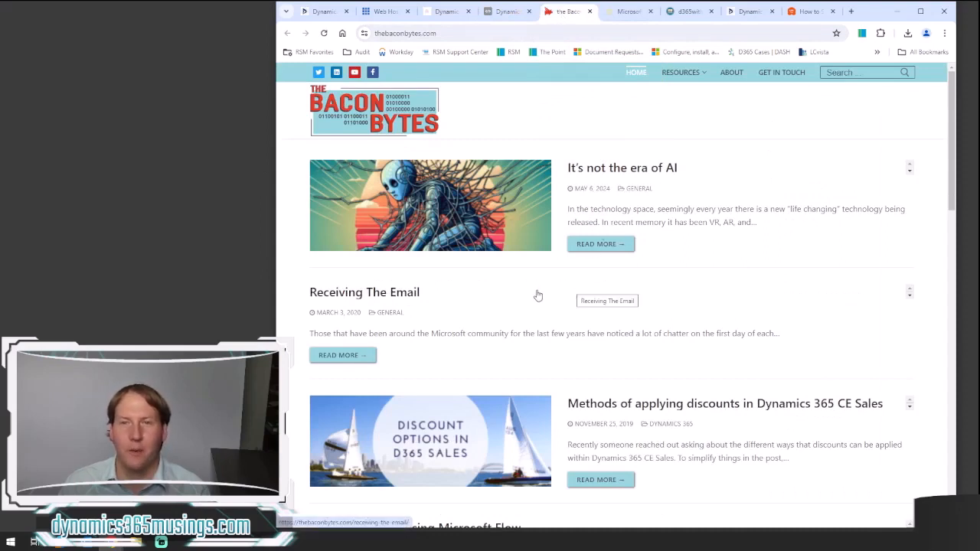
left_click(620, 13)
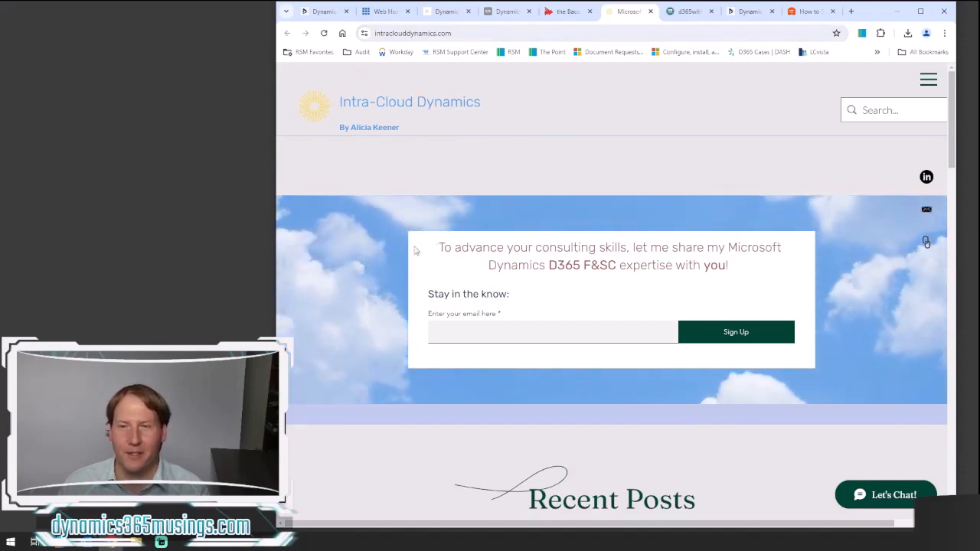
- Look over the upcoming events on the D365 blog with the typewriter-key banner, and return to Dynamics 365 Musings
left_click(684, 11)
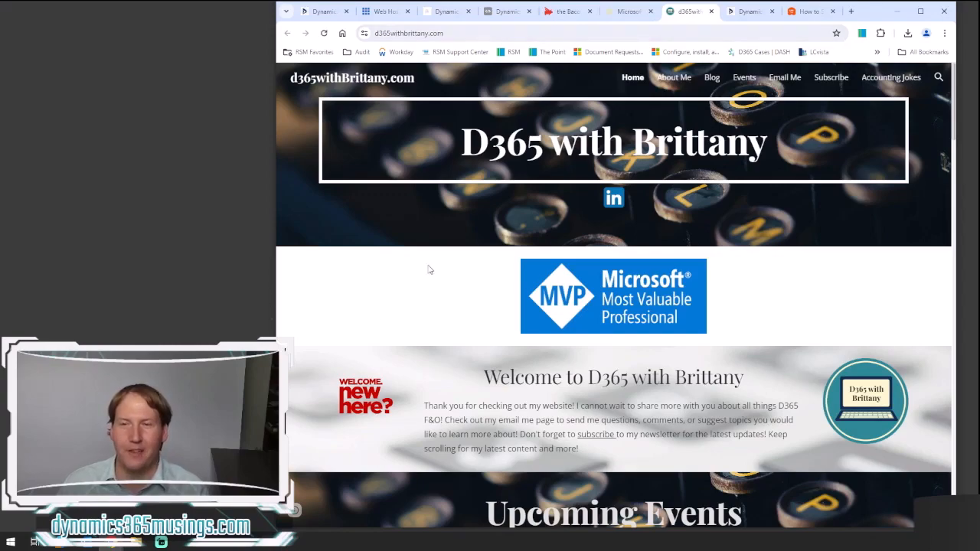
scroll(429, 270, "down", 9)
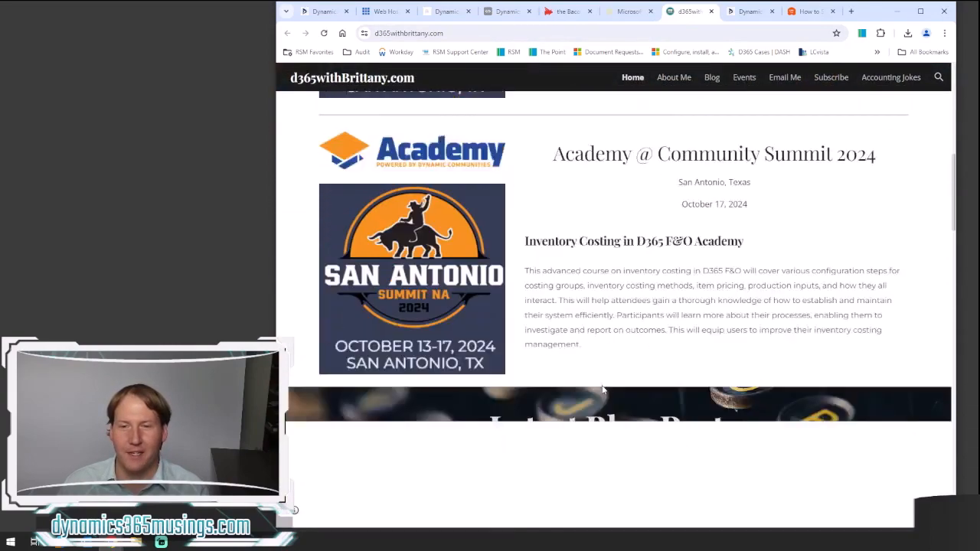
scroll(603, 391, "down", 2)
scroll(613, 306, "up", 5)
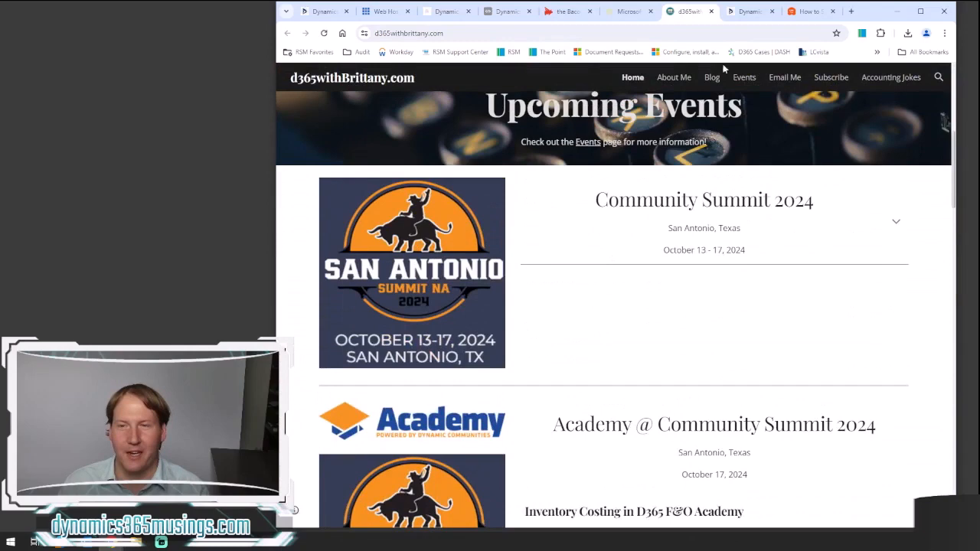
left_click(741, 13)
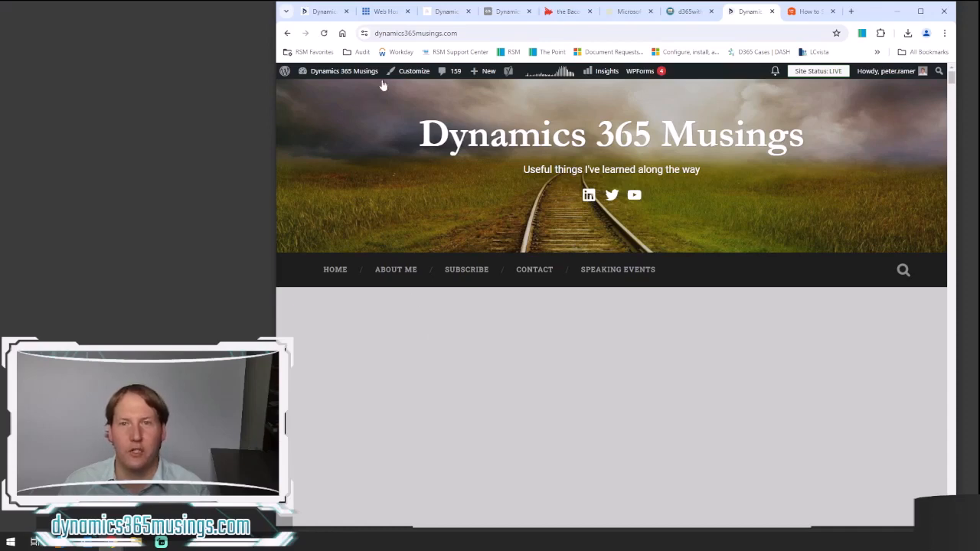
- Examine the shared web hosting plans and their prices on the Bluehost site
left_click(385, 11)
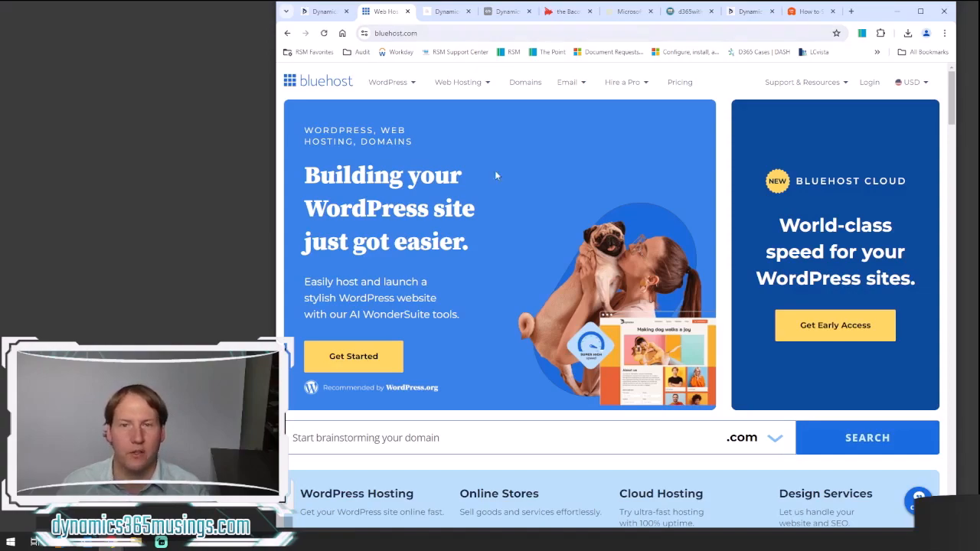
scroll(431, 317, "down", 3)
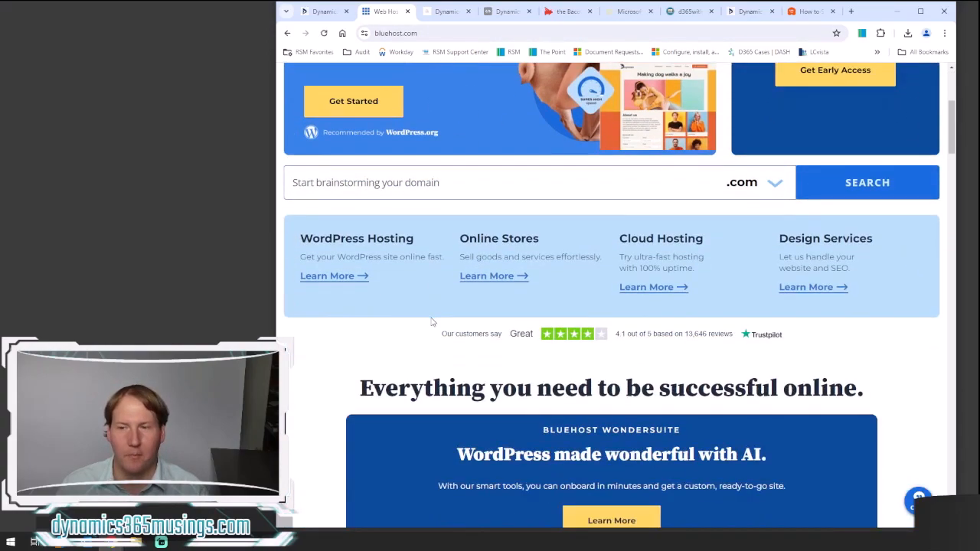
scroll(366, 299, "down", 3)
scroll(366, 298, "down", 10)
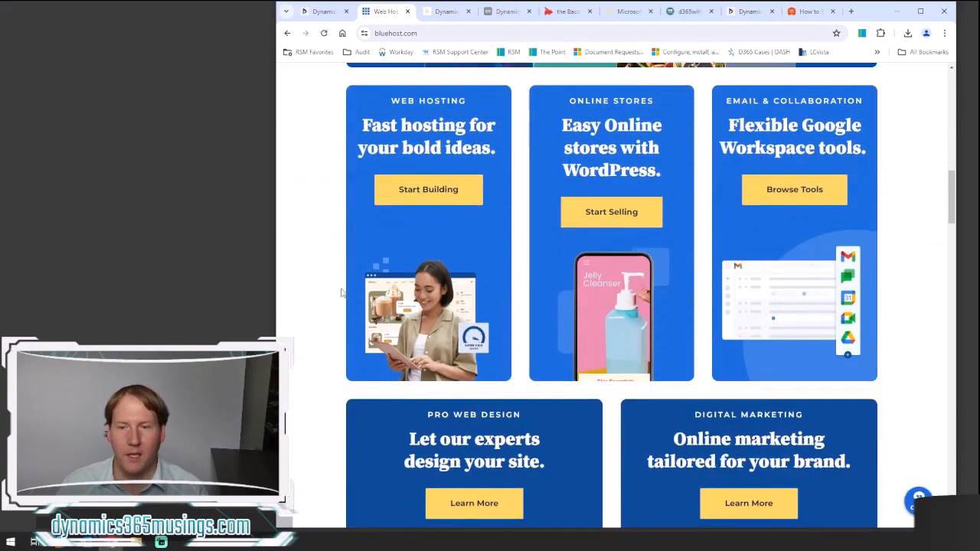
scroll(337, 291, "down", 3)
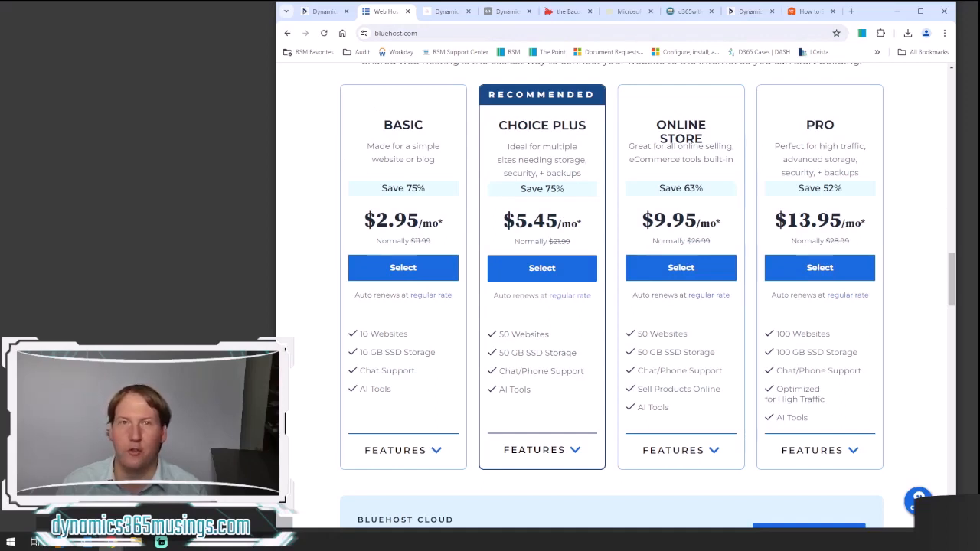
- View WPBeginner's guide to starting a WordPress blog, covering the list of requirements and the tutorial steps
left_click(813, 12)
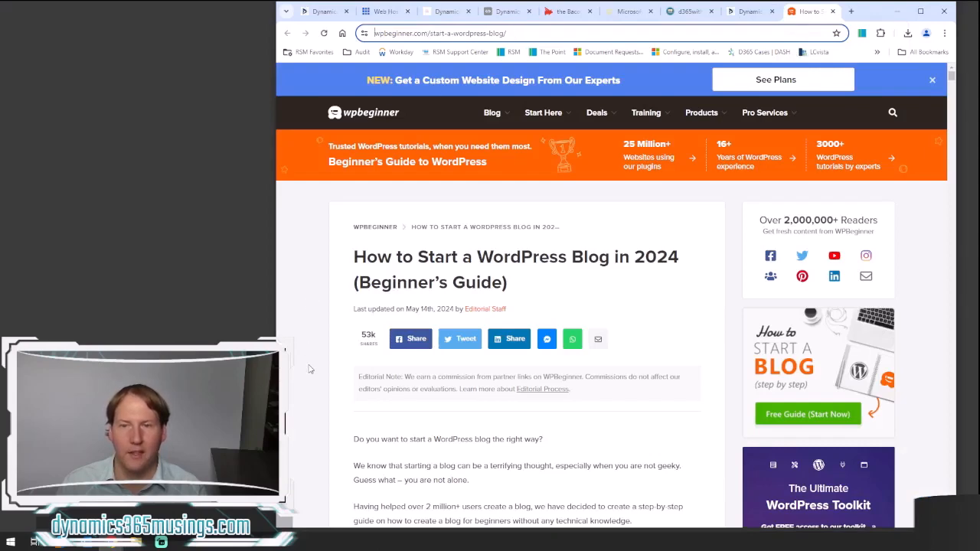
scroll(310, 369, "down", 2)
scroll(309, 369, "down", 6)
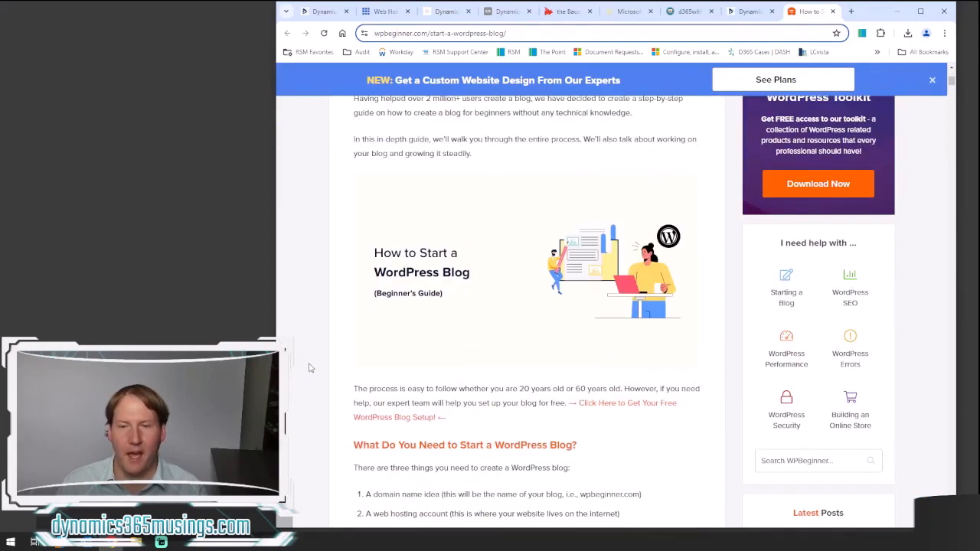
scroll(311, 368, "down", 2)
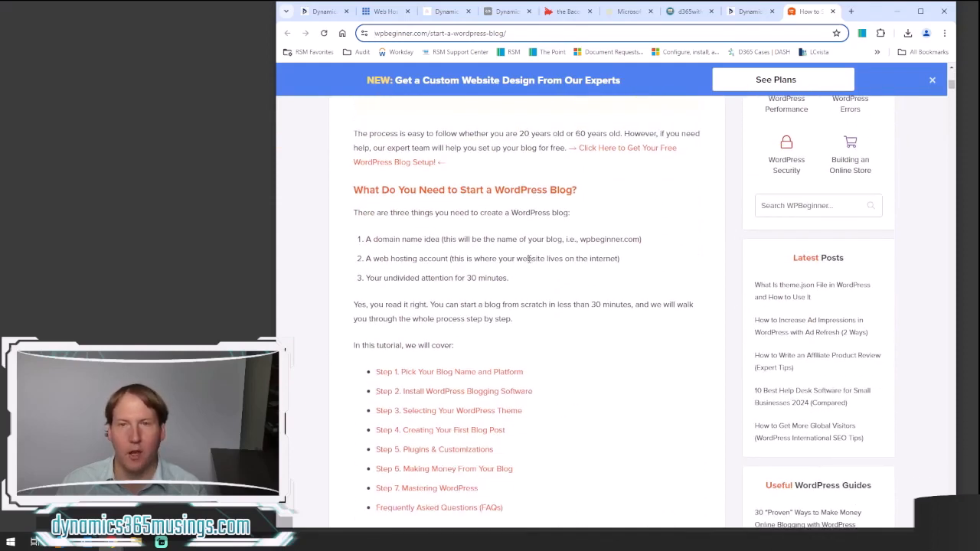
mouse_move(387, 15)
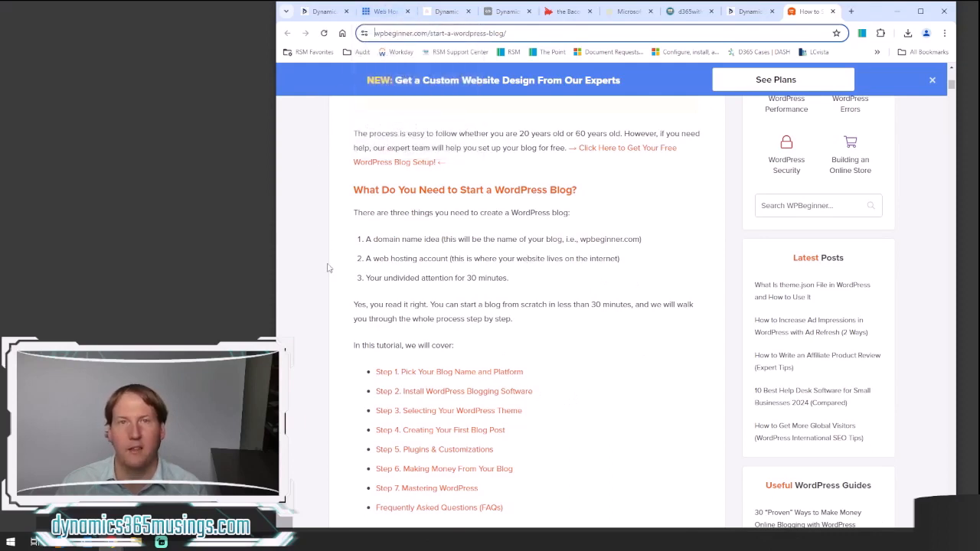
- Read the guide's Step 1 on picking a blog name and platform, and highlight the wpbeginner.com domain in the address
scroll(323, 318, "down", 2)
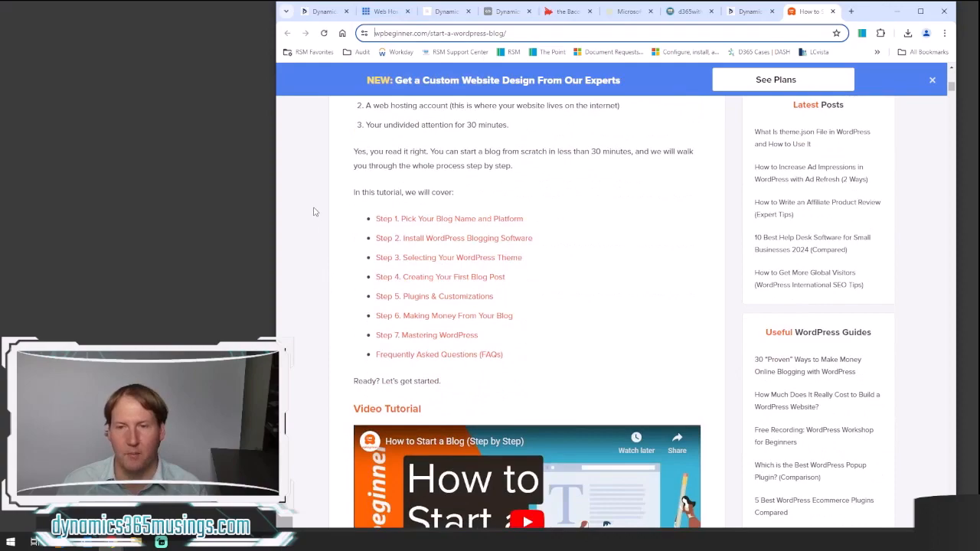
scroll(313, 211, "down", 7)
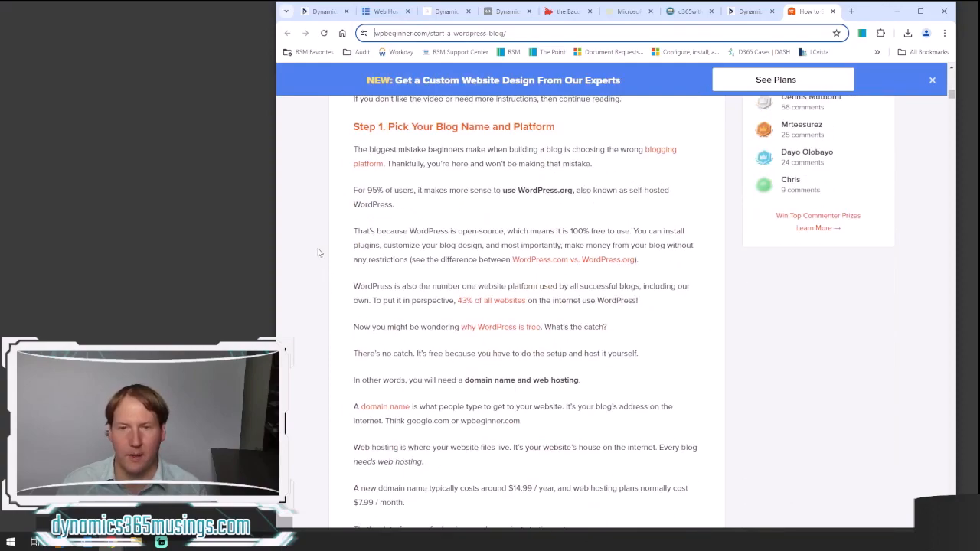
scroll(320, 253, "down", 3)
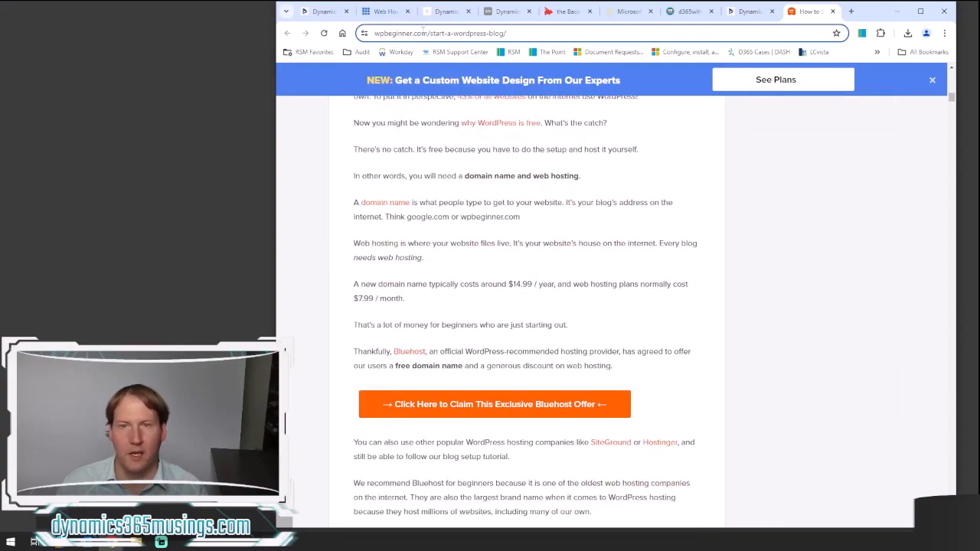
mouse_move(428, 33)
left_mouse_down()
mouse_move(403, 36)
mouse_move(416, 36)
left_mouse_up()
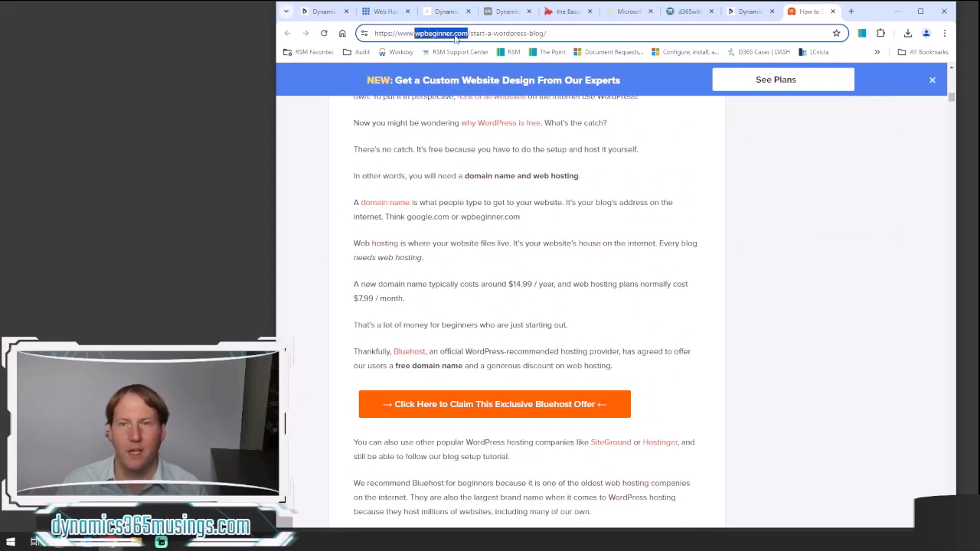
left_click(312, 198)
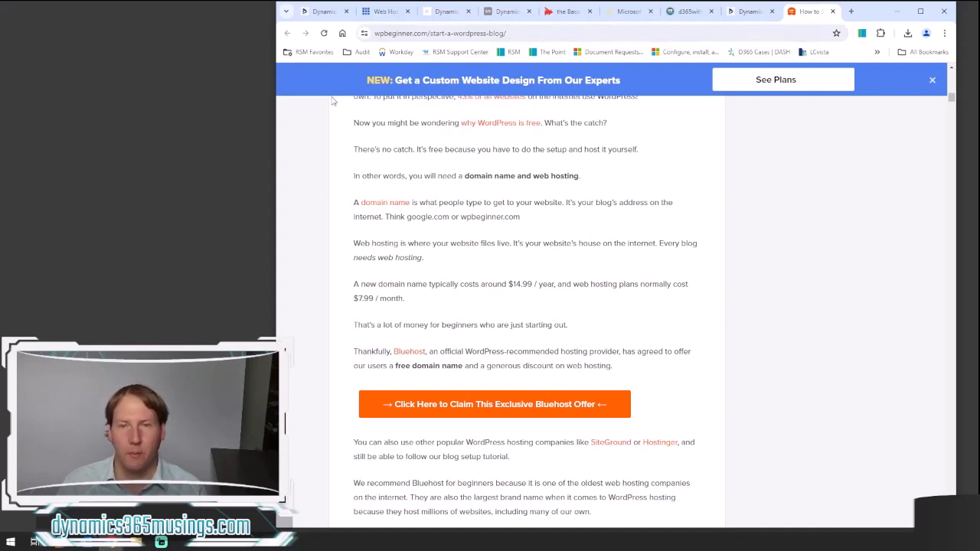
- Open the WordPress admin dashboard of Dynamics 365 Musings and highlight the site's base address before /wp-admin/
left_click(324, 12)
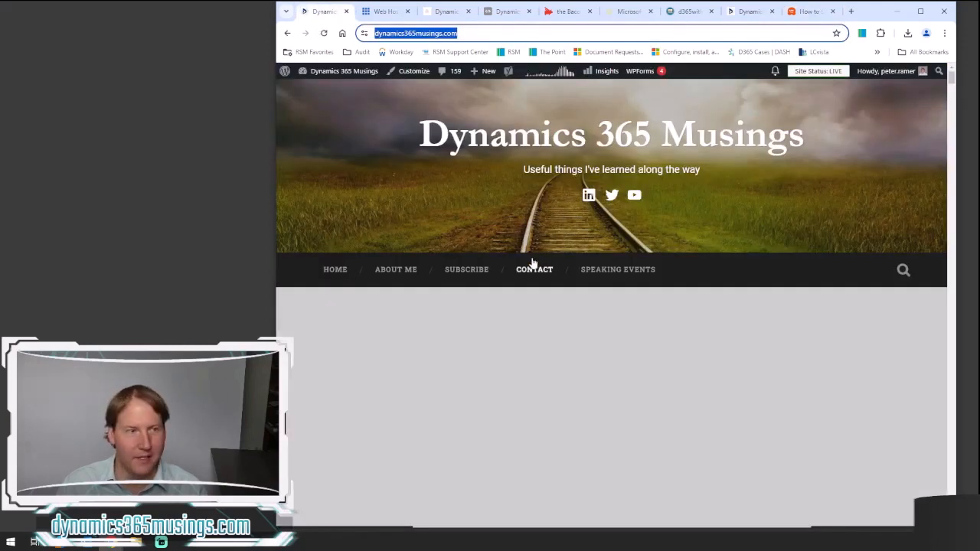
mouse_move(334, 79)
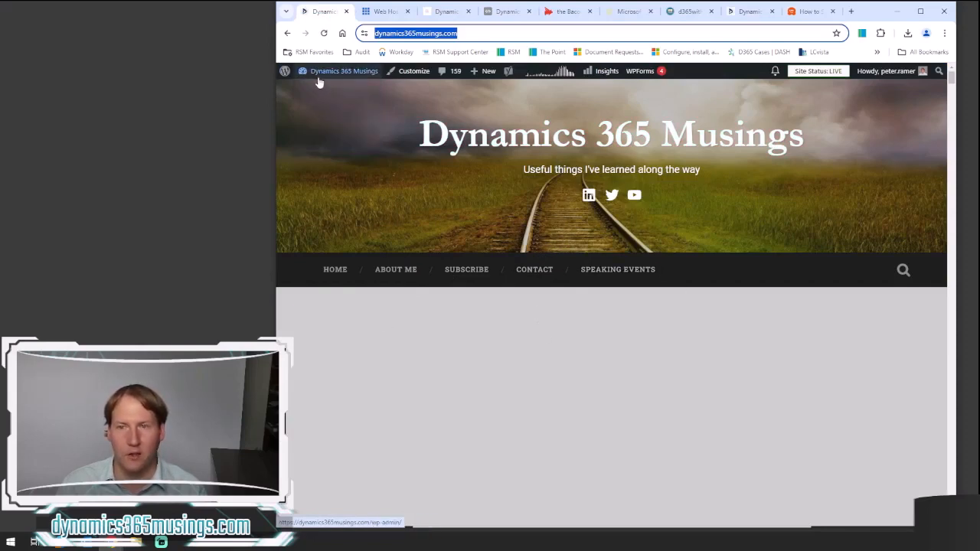
mouse_move(912, 72)
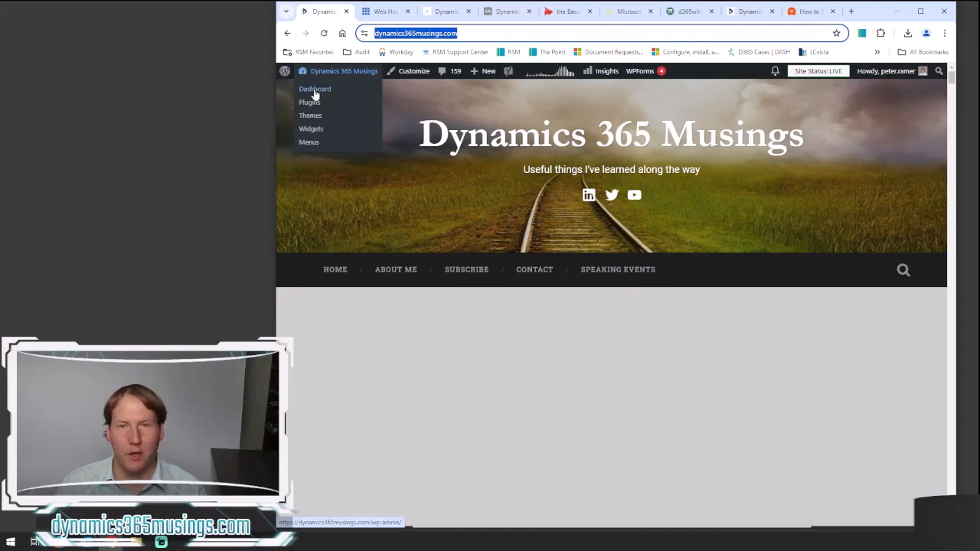
left_click(314, 90)
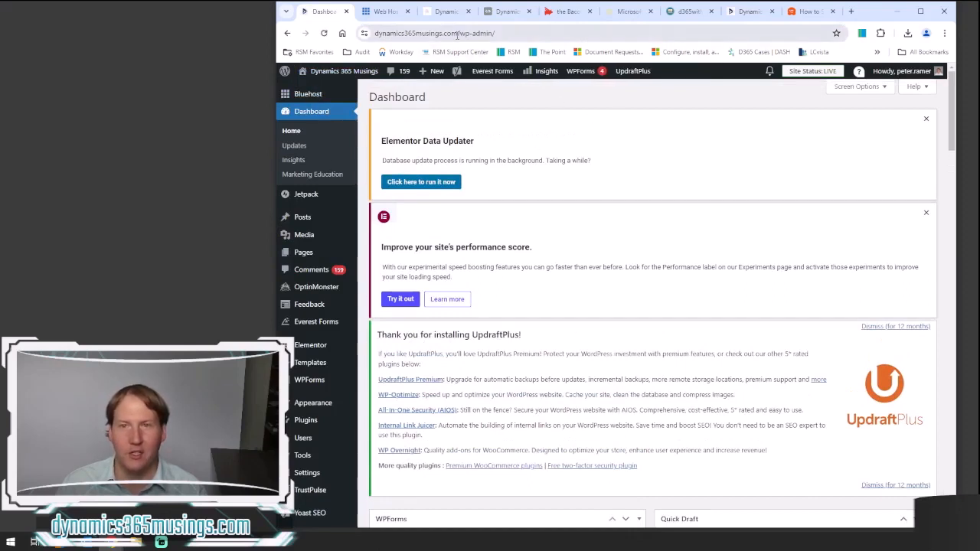
left_click_drag(457, 33, 375, 34)
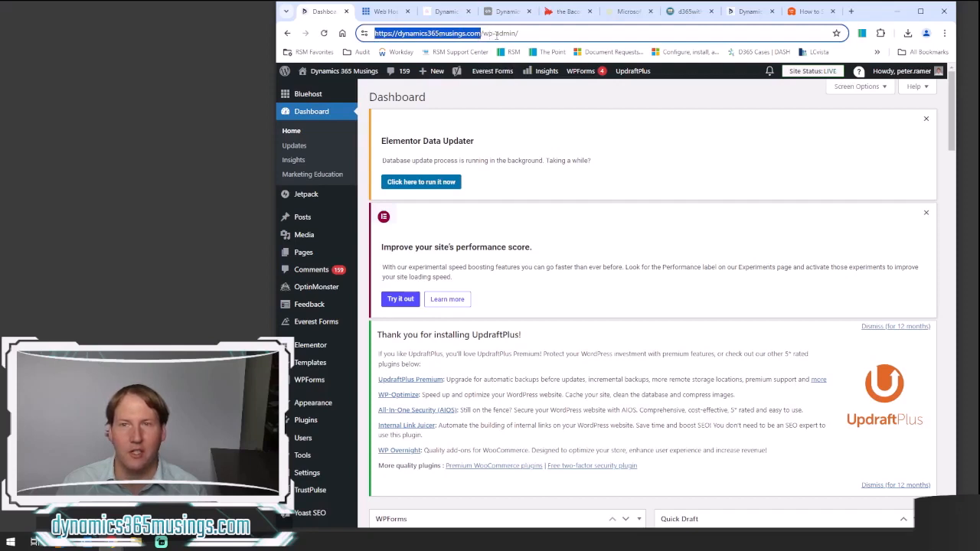
left_click(524, 34)
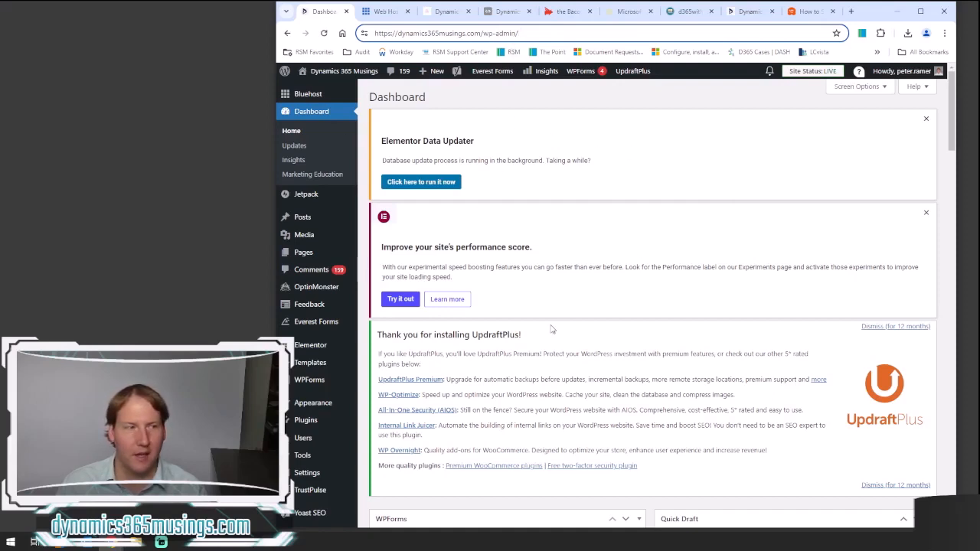
- Narrow the browser window slightly and open the site's installed themes page
left_click_drag(274, 237, 296, 237)
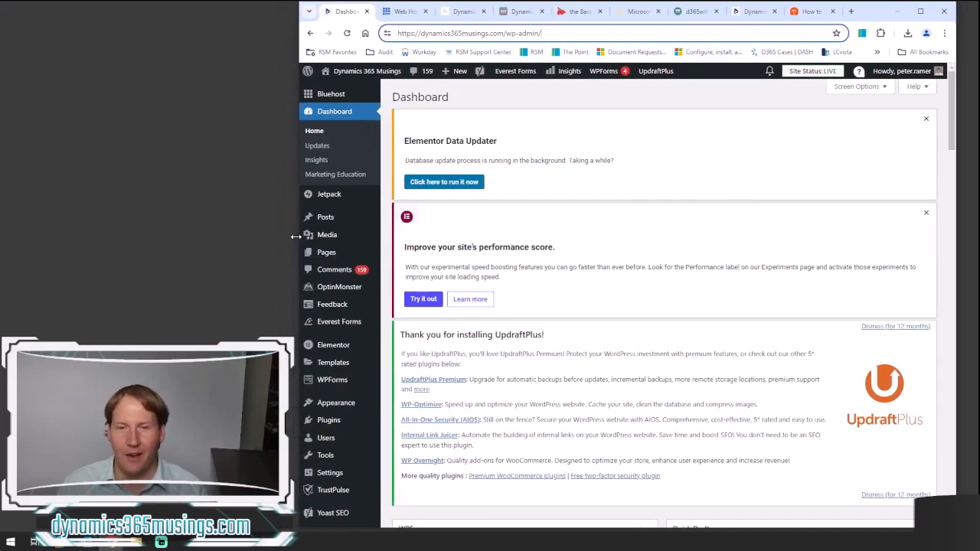
mouse_move(345, 461)
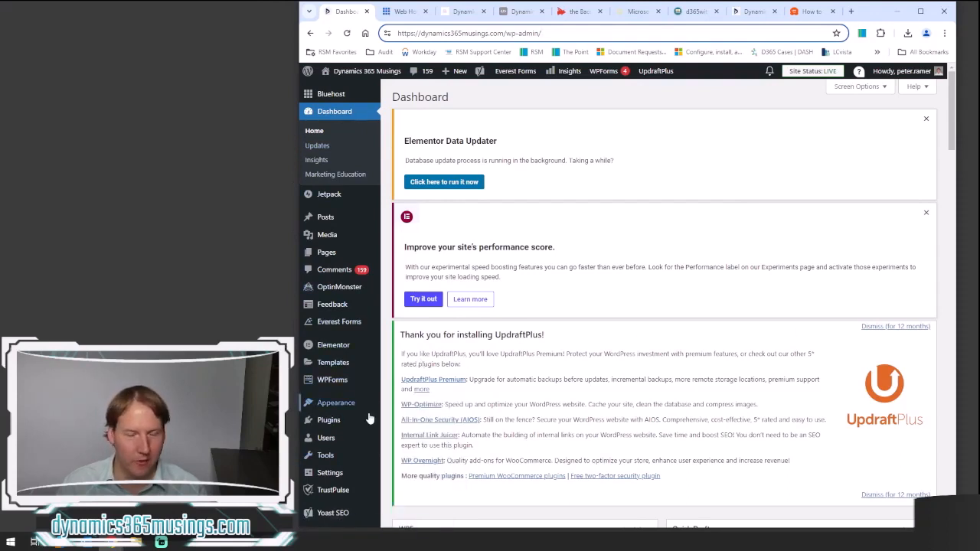
mouse_move(349, 408)
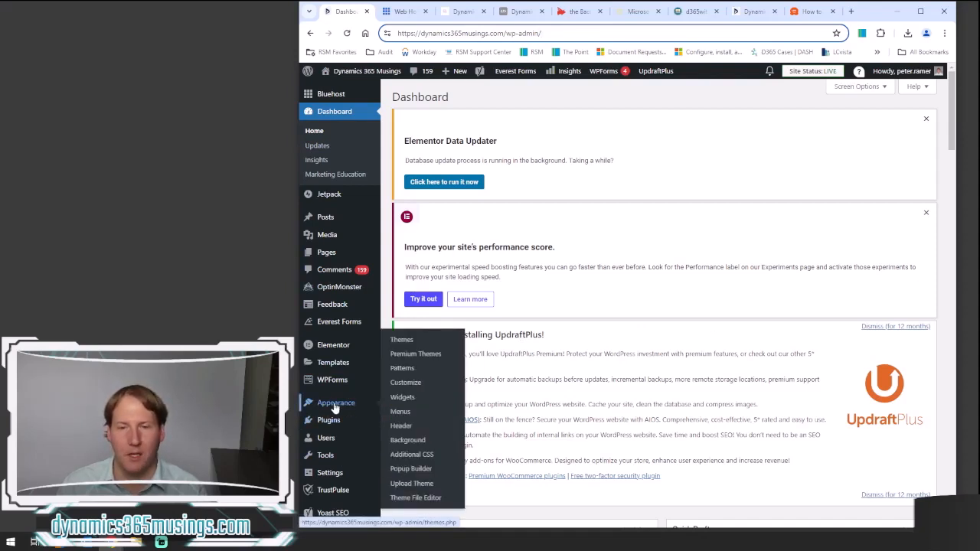
left_click(402, 341)
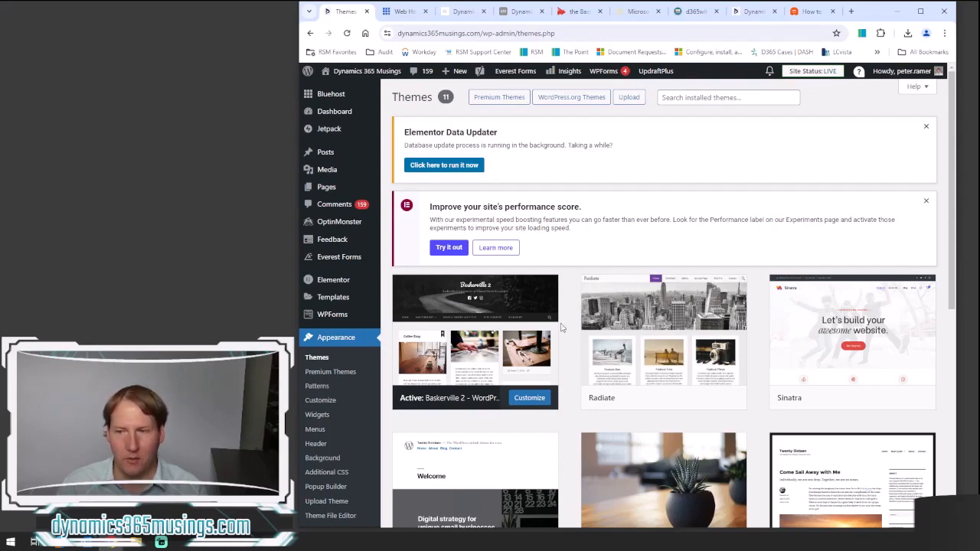
- Look through the installed themes, from the active Baskerville 2 to the option for adding a new theme
scroll(570, 360, "down", 2)
scroll(573, 413, "down", 6)
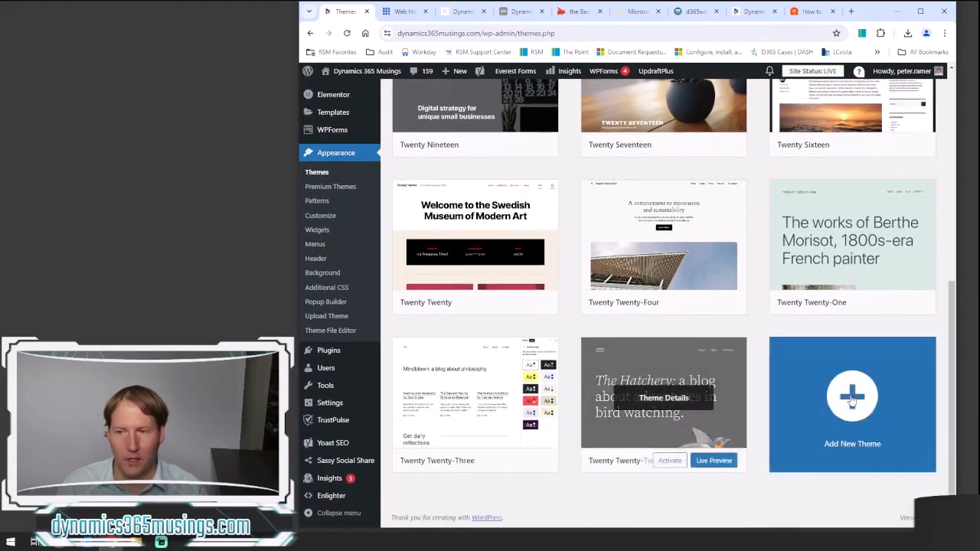
scroll(669, 395, "up", 2)
scroll(668, 394, "up", 3)
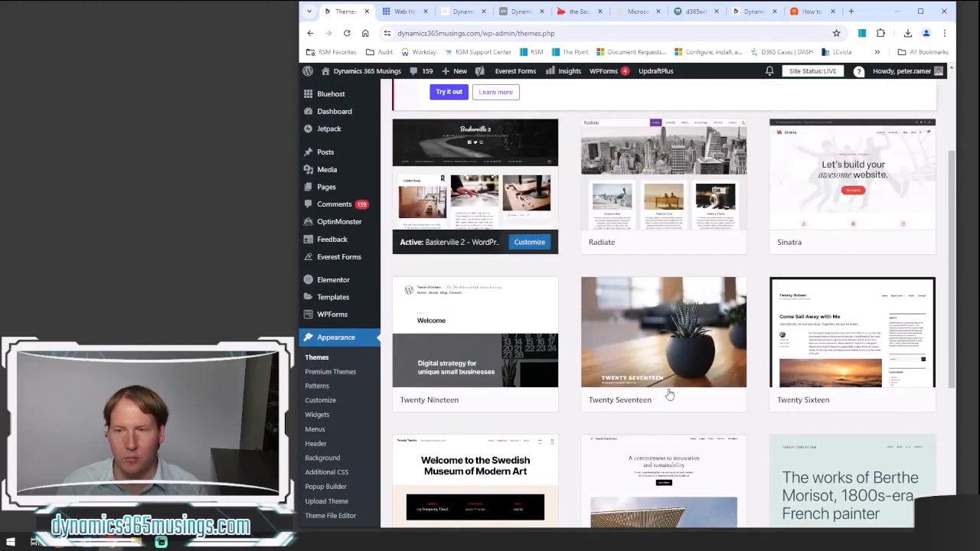
- Browse the remaining installed themes, view the details of the active Baskerville 2 theme, and close them
scroll(705, 447, "down", 4)
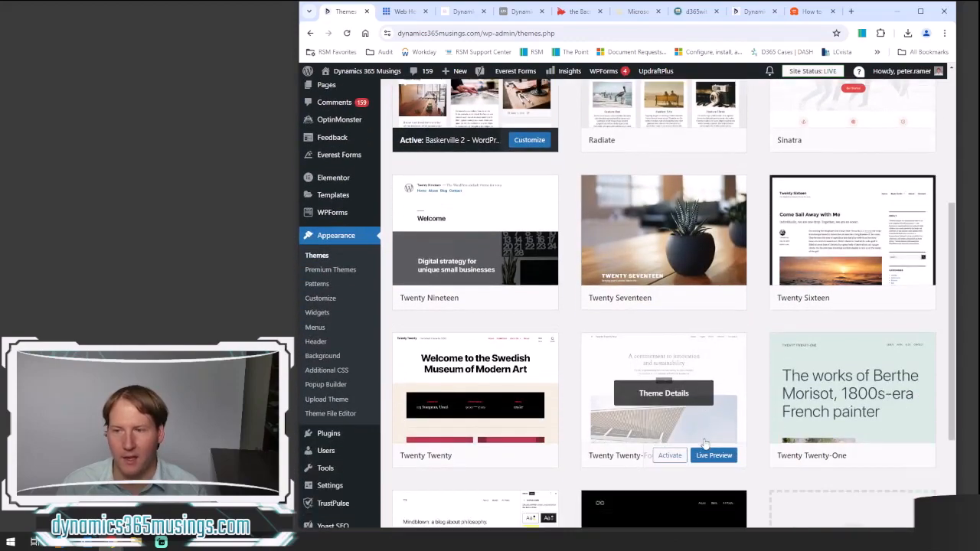
scroll(695, 406, "up", 3)
scroll(696, 406, "up", 2)
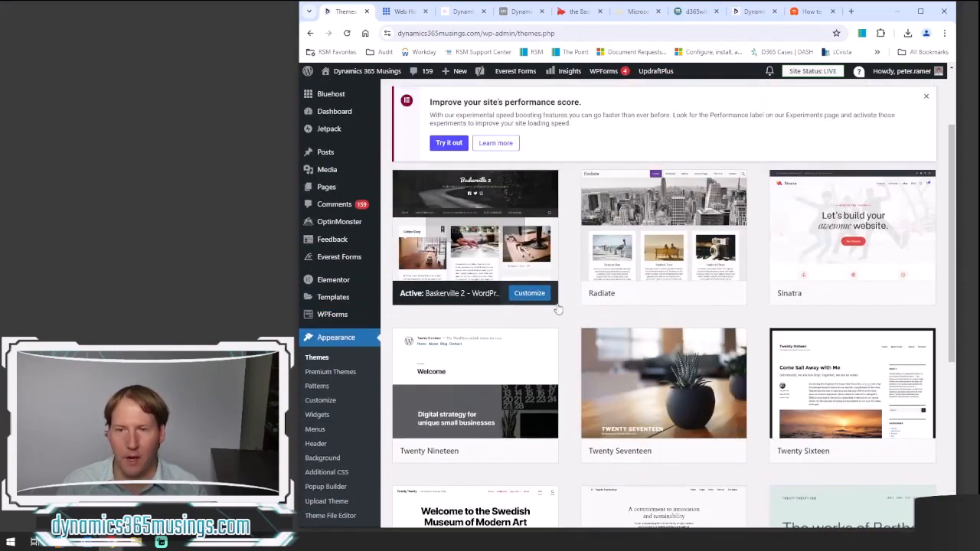
scroll(556, 306, "up", 1)
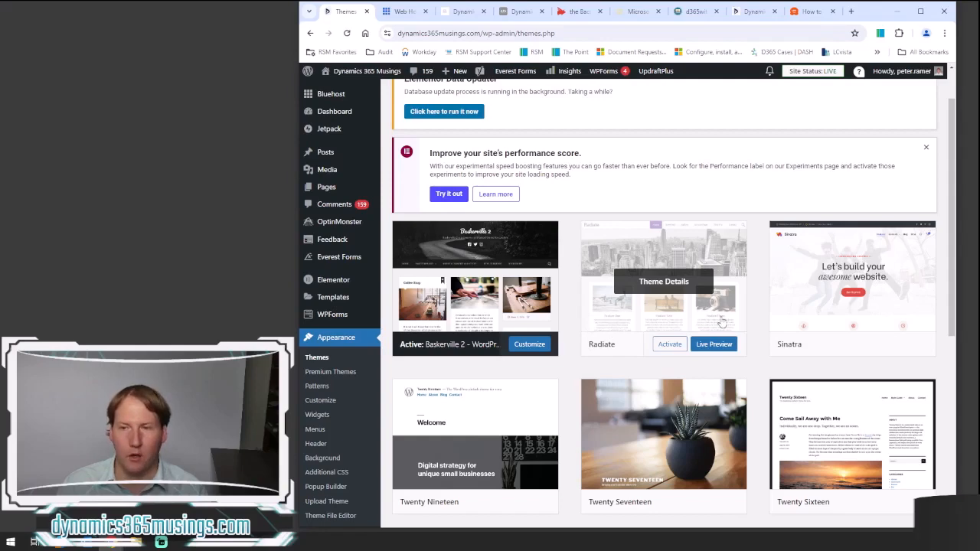
left_click(528, 317)
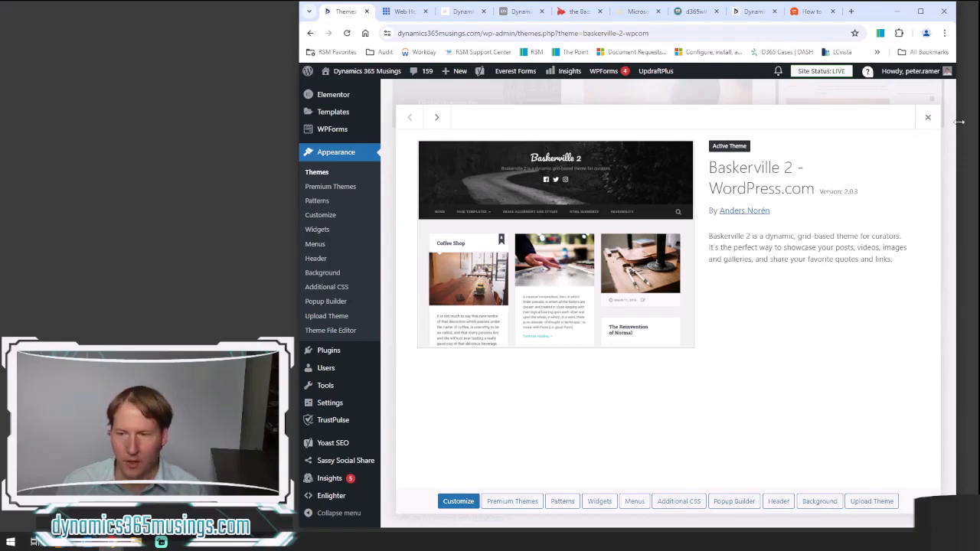
left_click(928, 117)
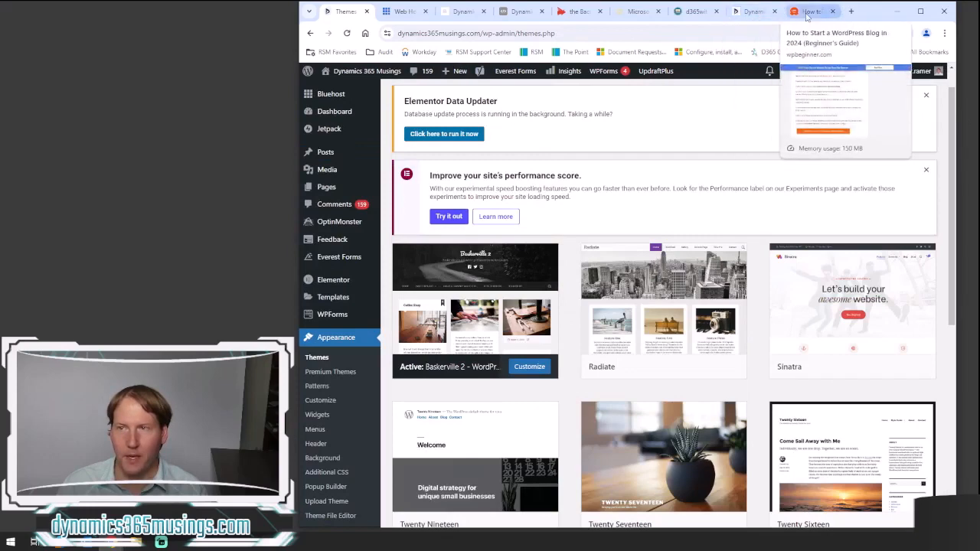
- View the public home page of Dynamics 365 Musings and return to the site's installed themes page
left_click(747, 14)
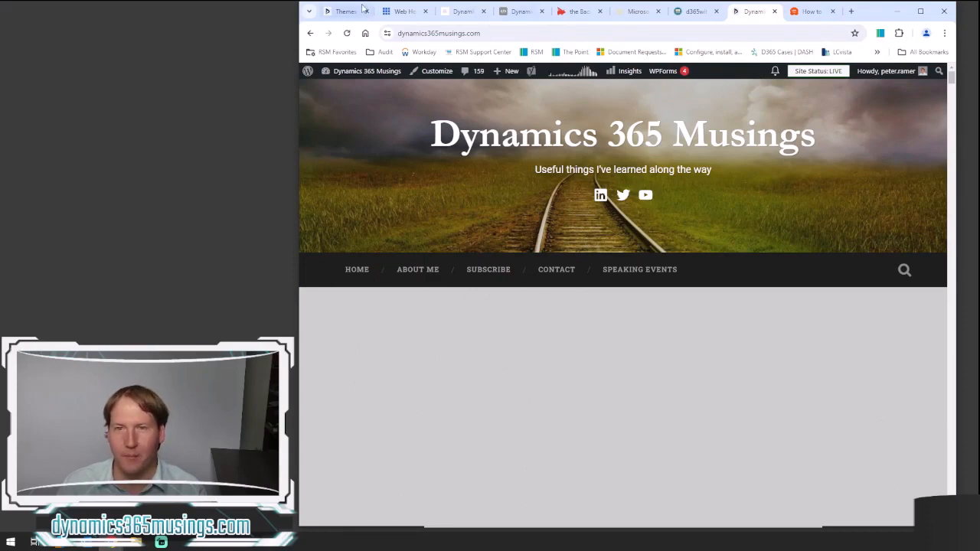
left_click(347, 11)
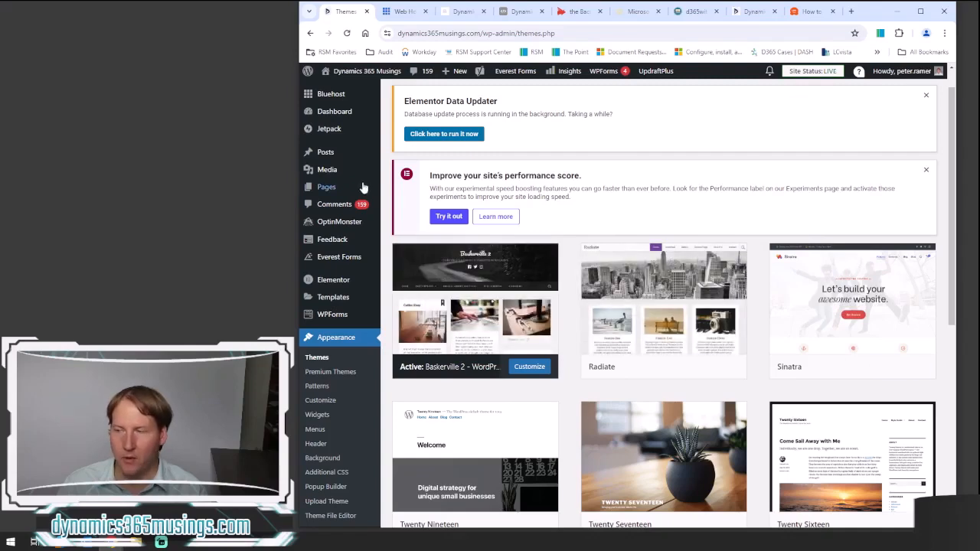
mouse_move(327, 189)
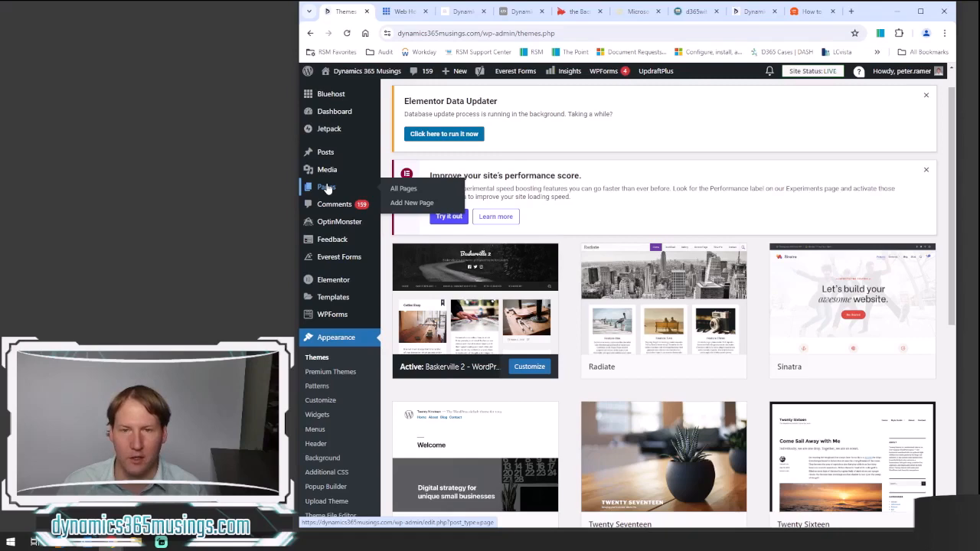
left_click(343, 345)
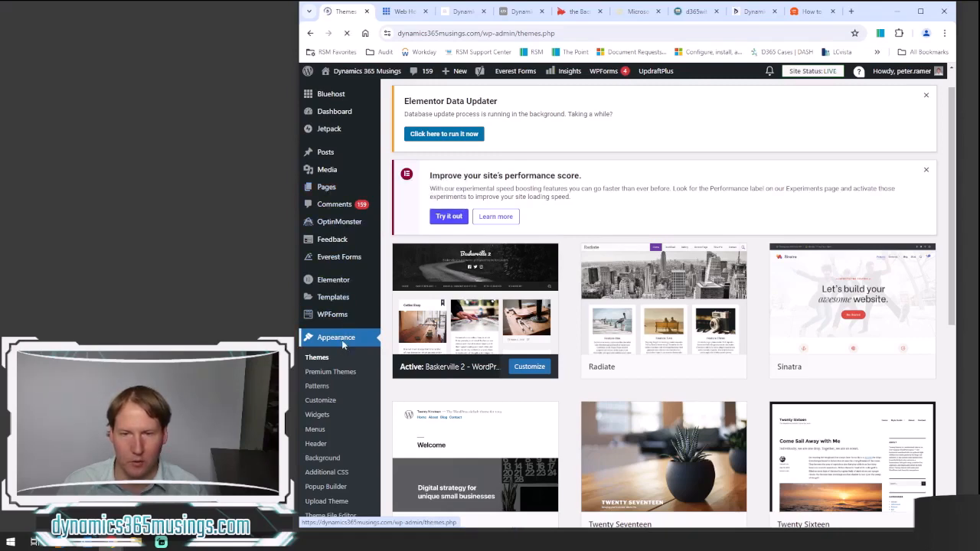
- Open the site's plugins section and bring up the page for adding a new plugin
scroll(341, 345, "down", 2)
mouse_move(337, 387)
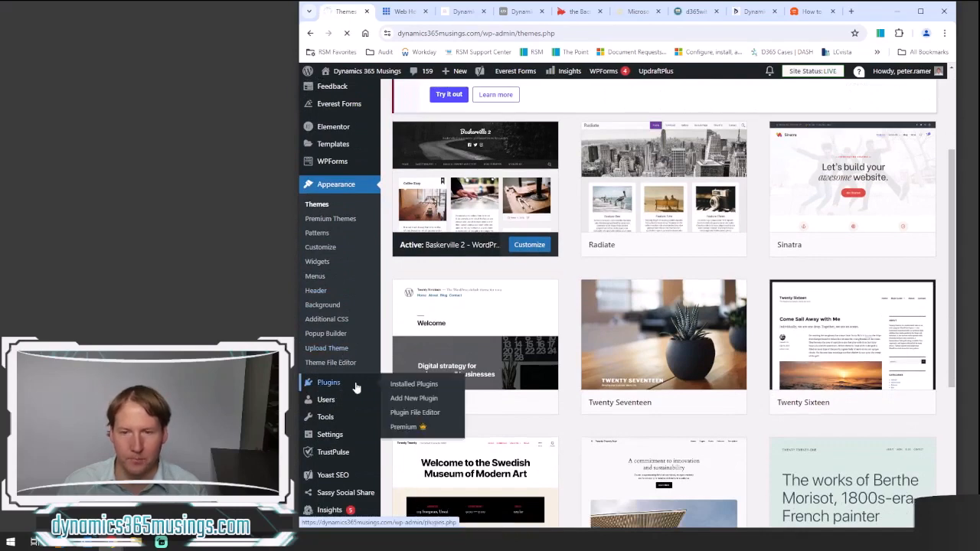
left_click(357, 387)
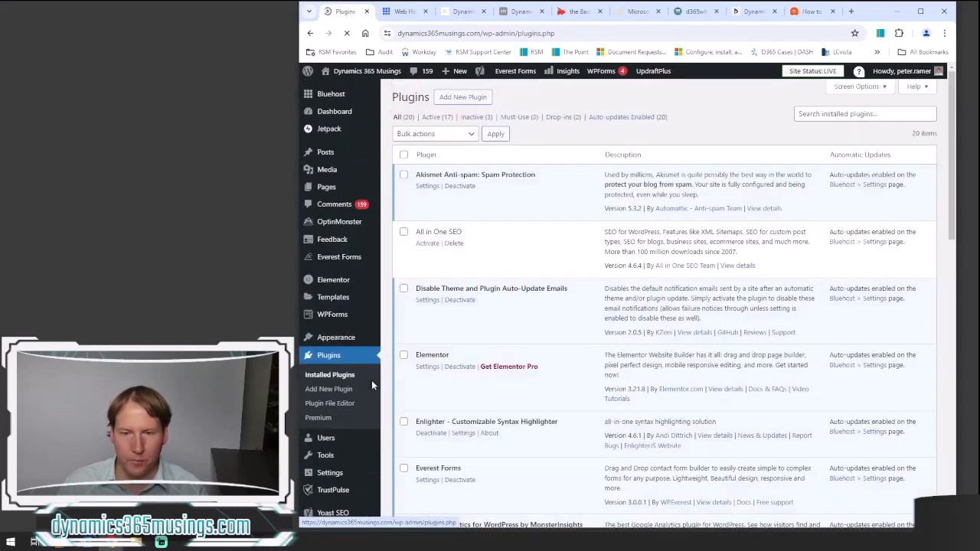
left_click(327, 390)
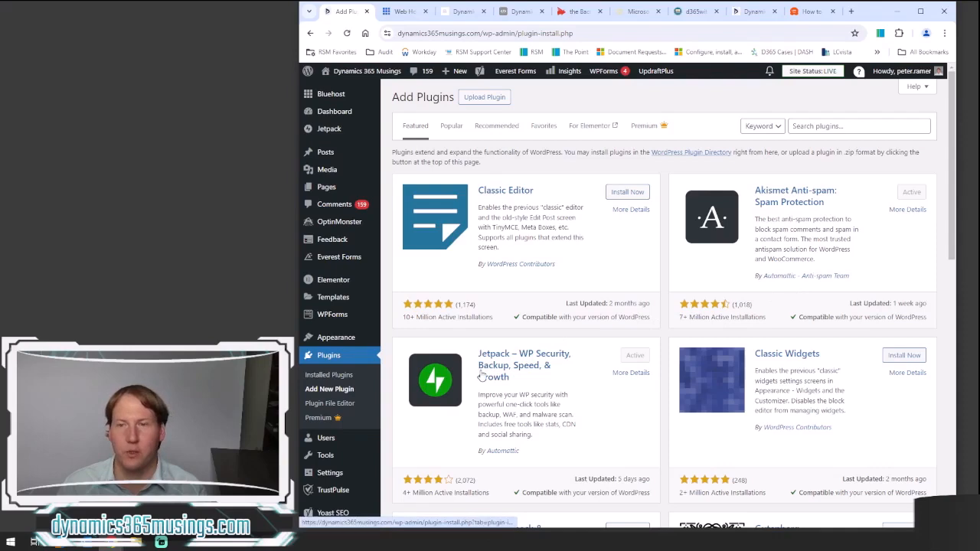
- Return to the installed plugins and review the whole list, from Akismet Anti-spam down to Yoast SEO
left_click(331, 381)
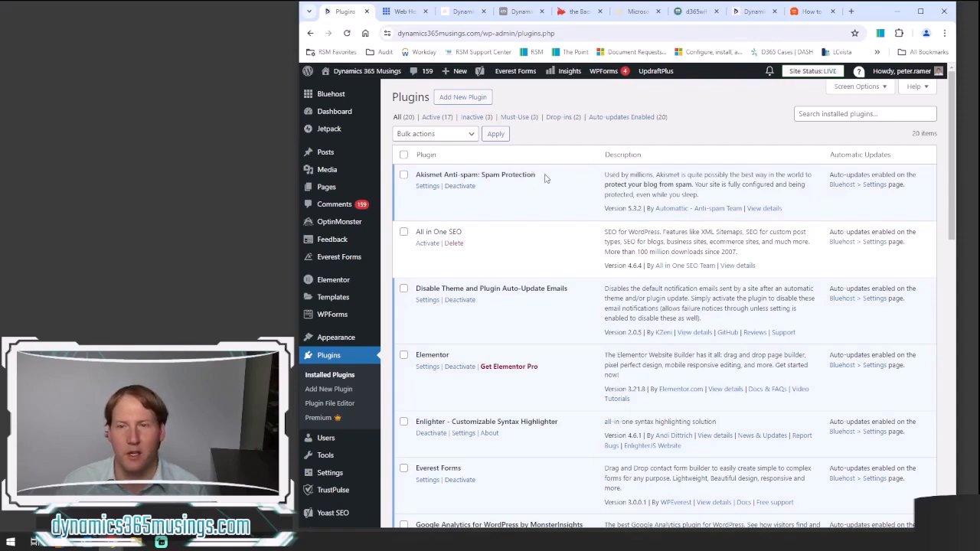
scroll(542, 248, "down", 1)
scroll(542, 249, "down", 2)
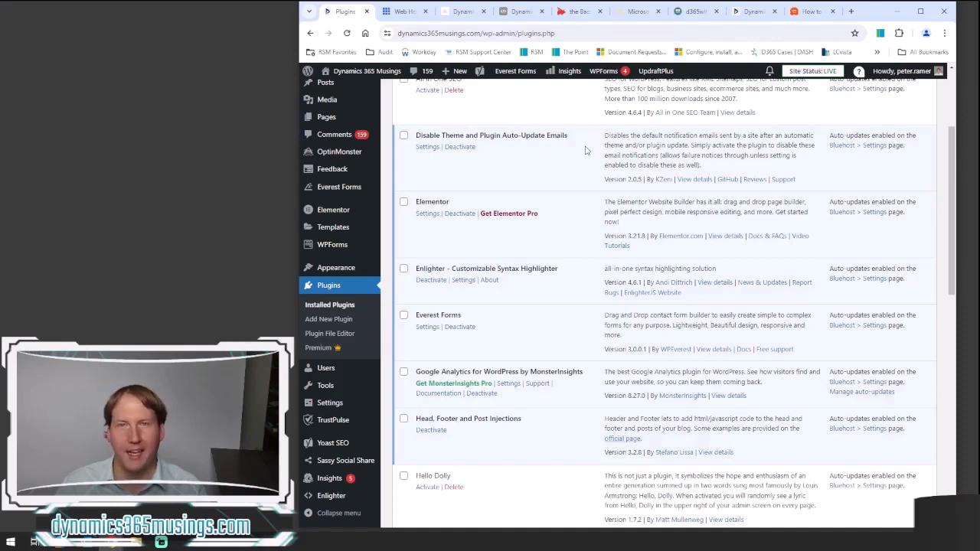
scroll(585, 150, "down", 2)
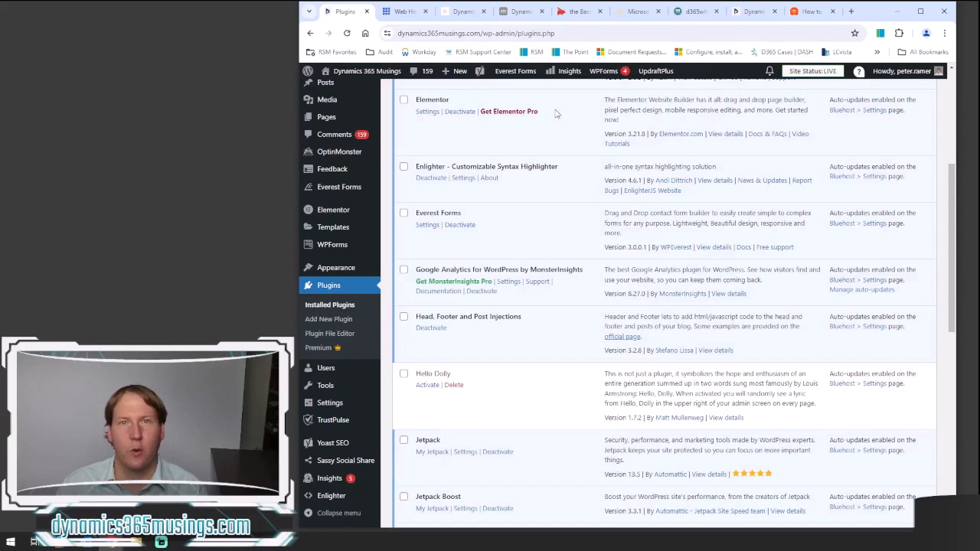
scroll(525, 182, "down", 2)
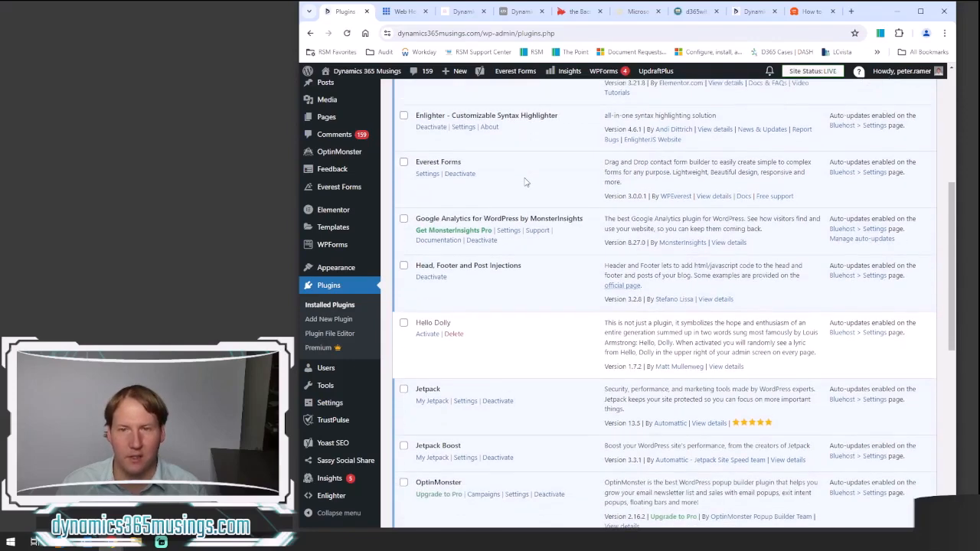
scroll(525, 183, "down", 2)
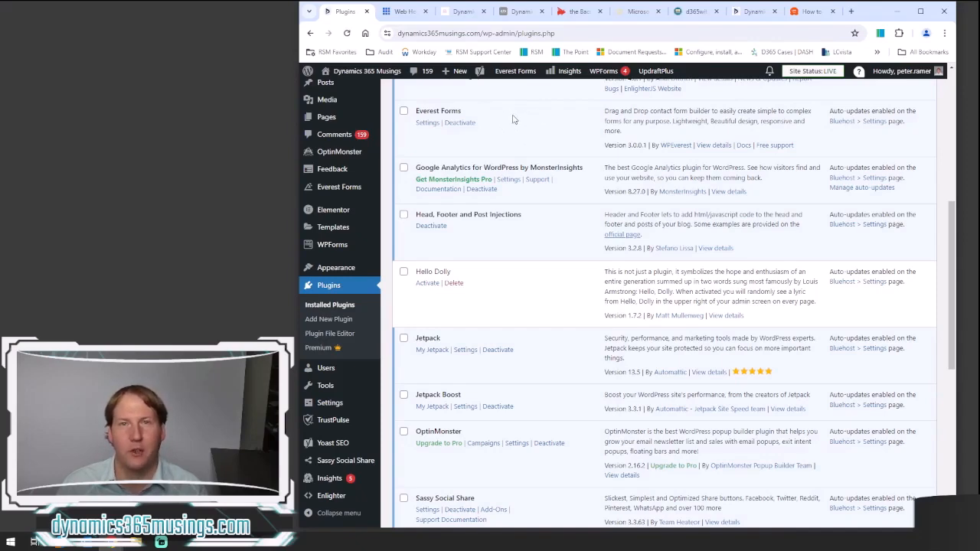
scroll(513, 119, "down", 1)
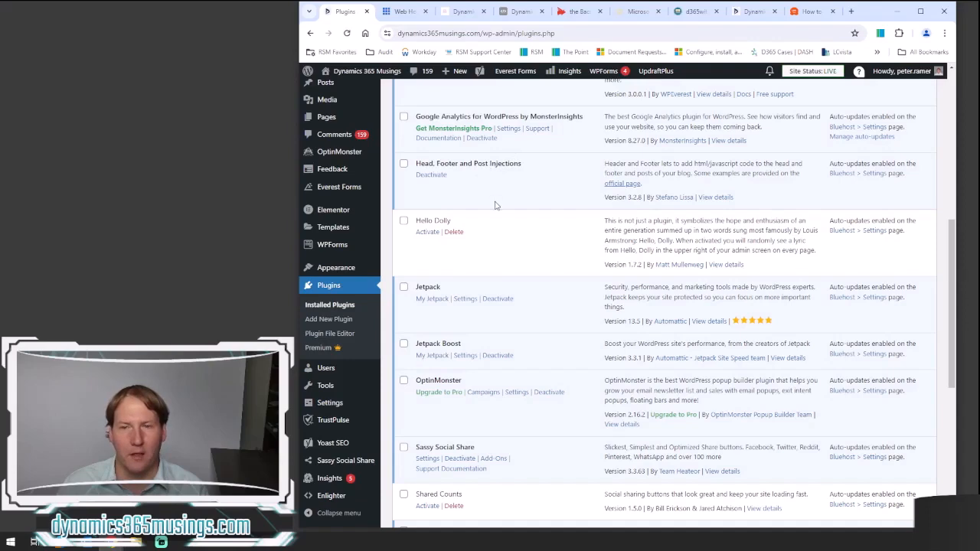
scroll(497, 202, "down", 2)
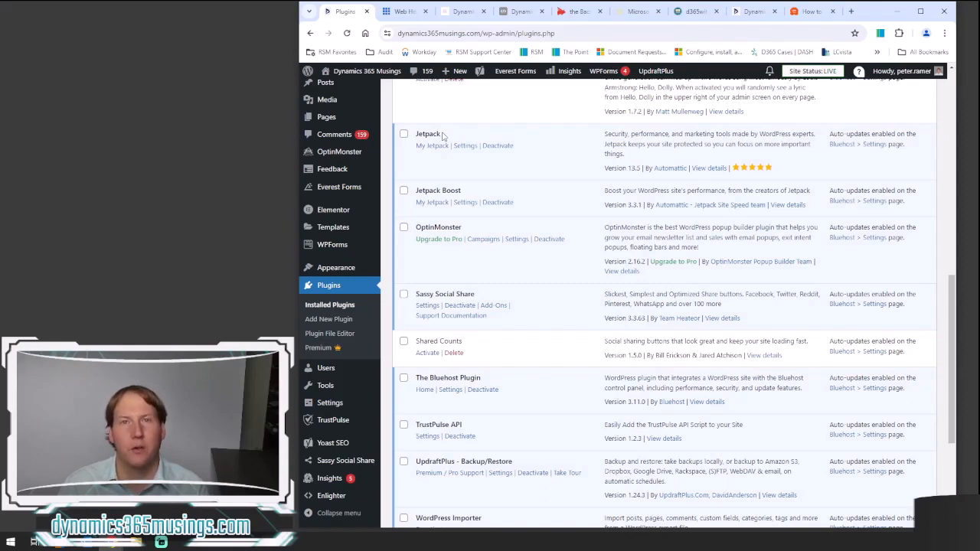
scroll(490, 223, "down", 1)
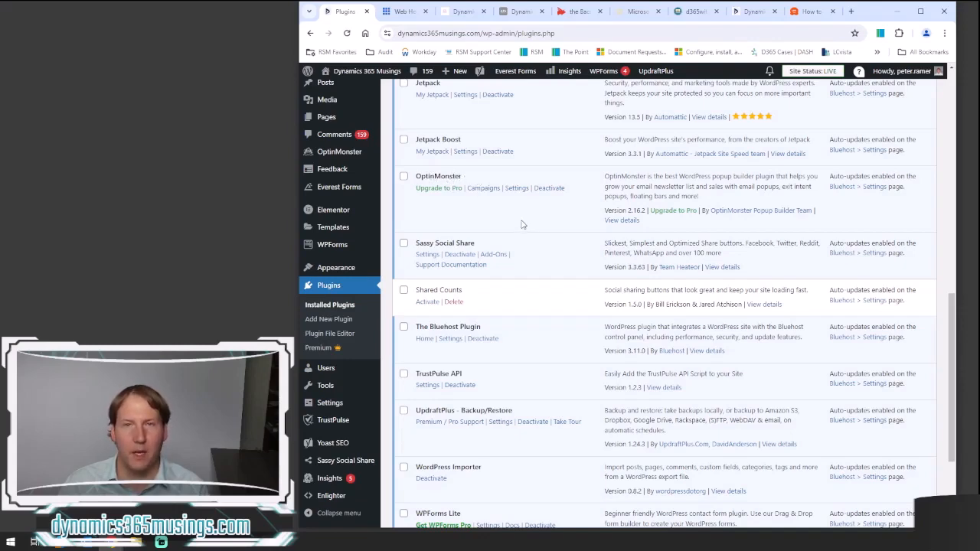
scroll(520, 272, "down", 2)
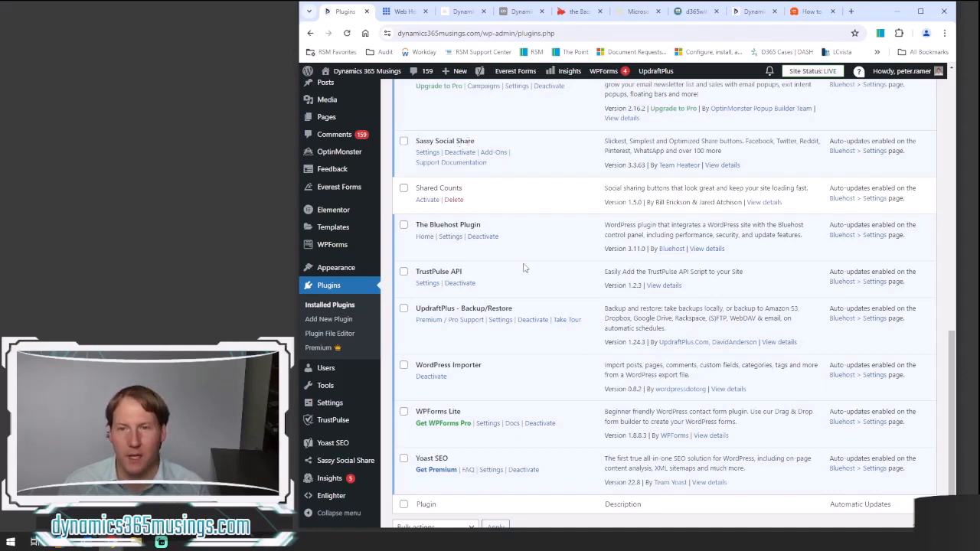
scroll(458, 175, "down", 2)
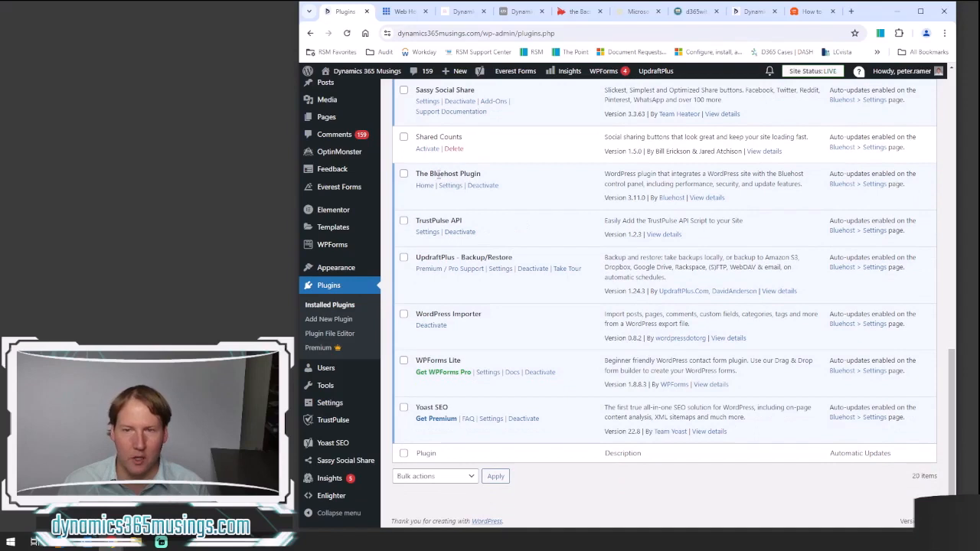
- Highlight Bluehost in The Bluehost Plugin's name, followed by the plugin names UpdraftPlus - Backup/Restore and Yoast SEO
left_click_drag(429, 173, 458, 175)
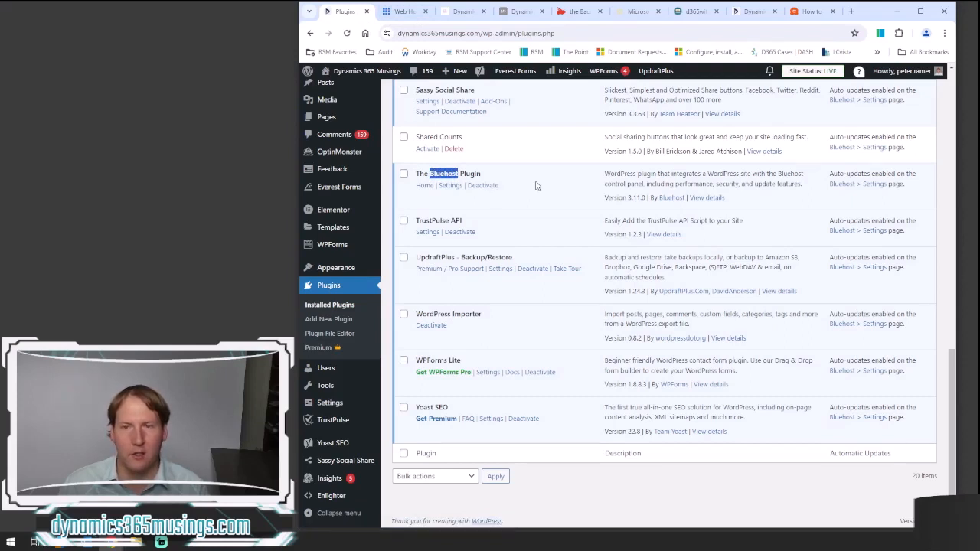
scroll(528, 291, "down", 1)
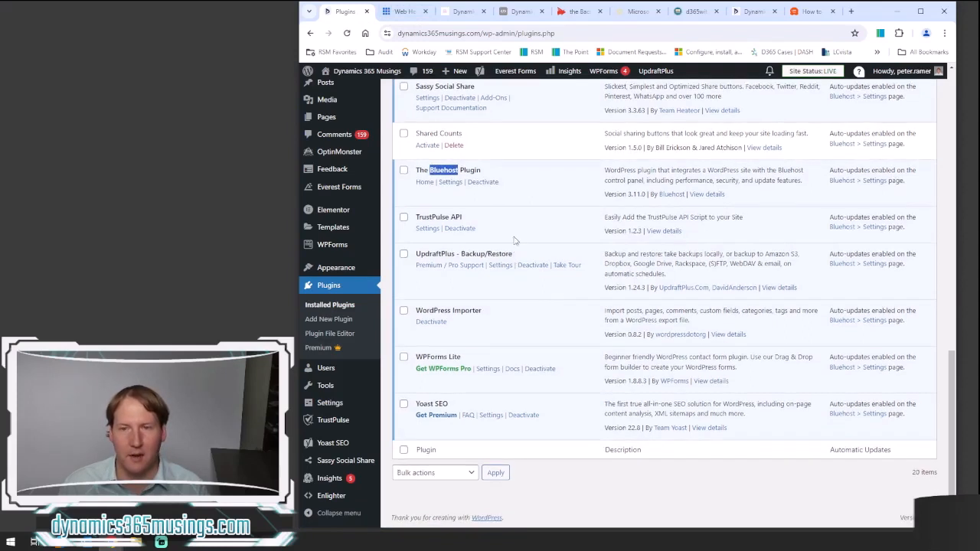
left_click_drag(521, 253, 415, 258)
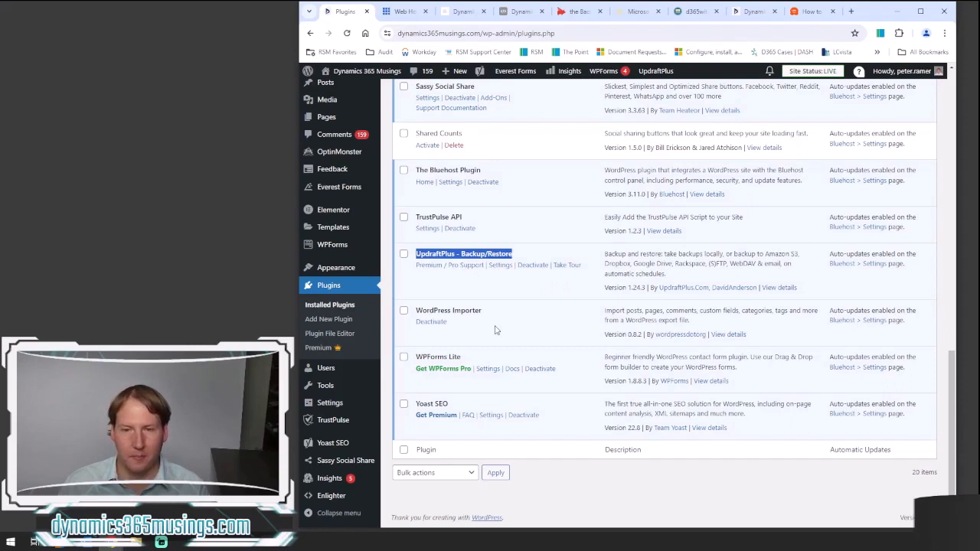
left_click_drag(454, 405, 416, 404)
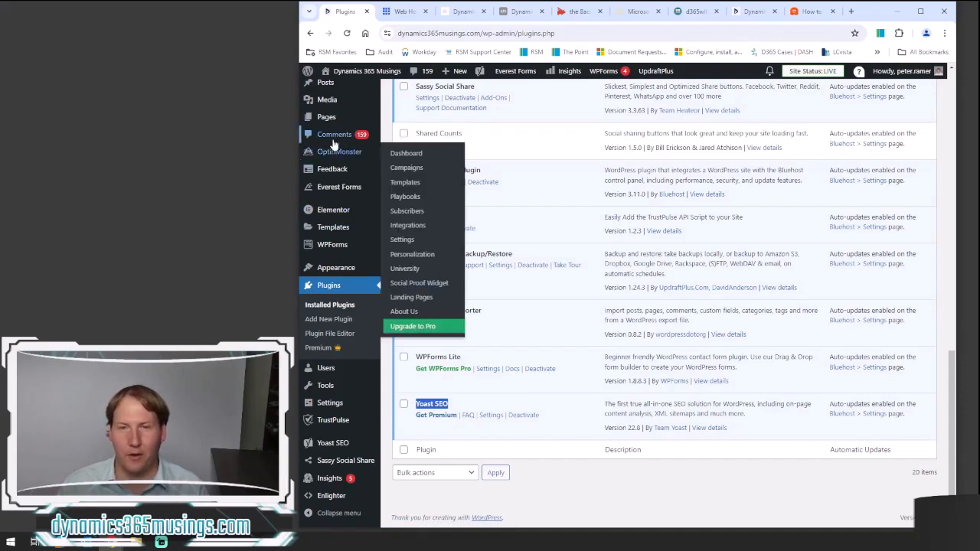
- Open the list of all the site's posts and find the How To Write A Blog Article draft
scroll(328, 109, "up", 2)
mouse_move(325, 156)
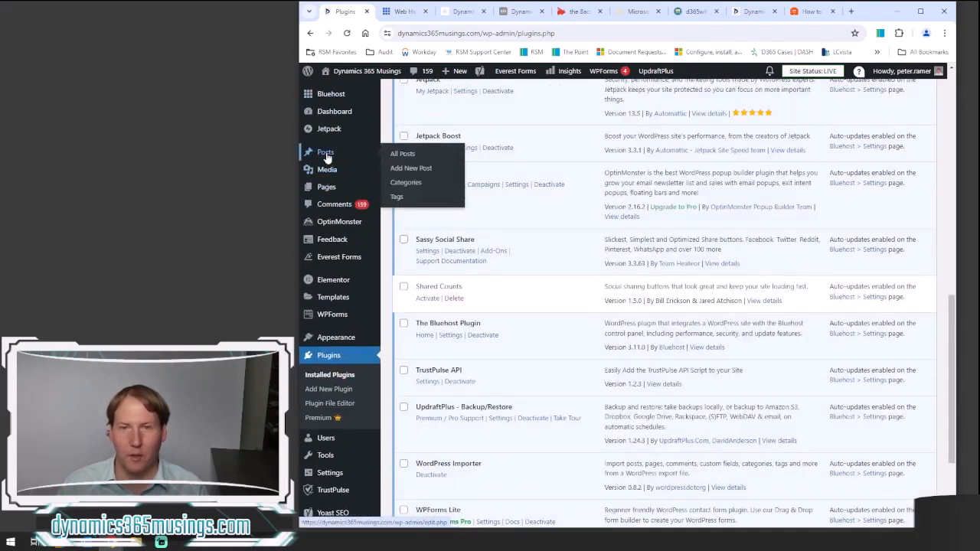
left_click(399, 157)
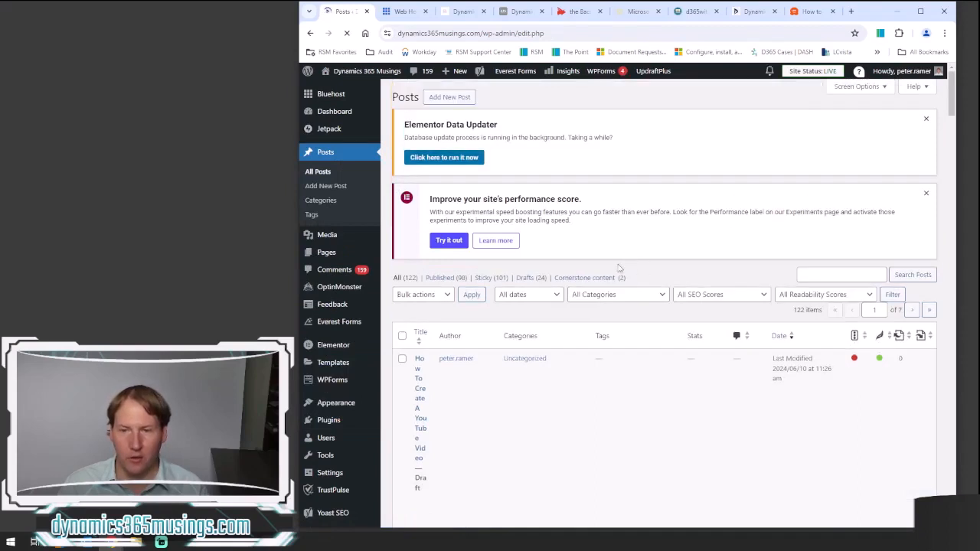
scroll(553, 435, "down", 4)
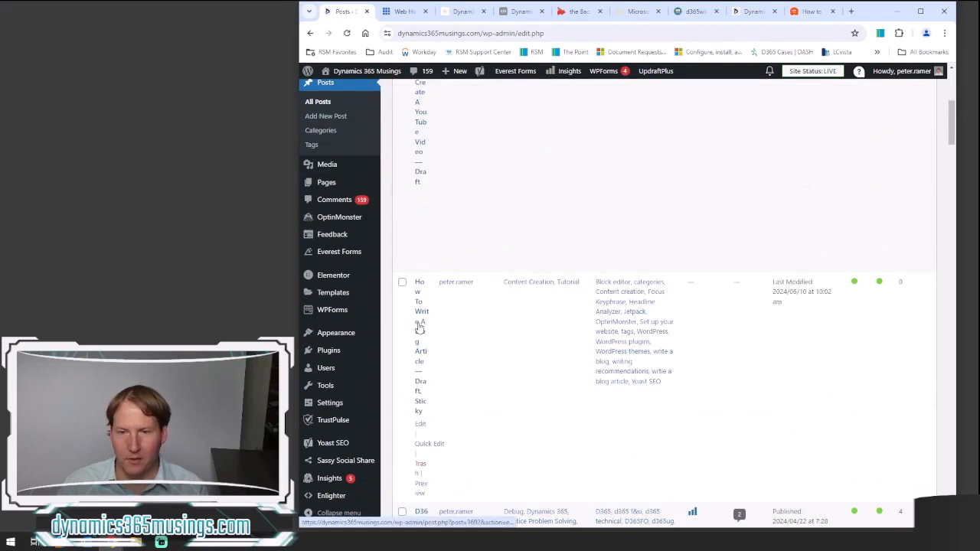
- Widen the browser window slightly and open the draft How To Write A Blog Article for editing
left_click_drag(297, 308, 205, 299)
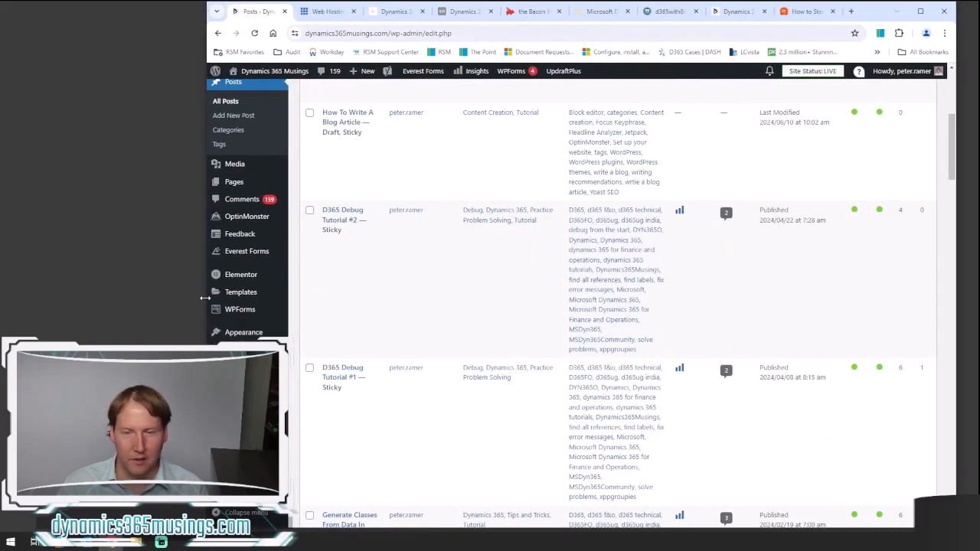
left_click_drag(205, 298, 263, 294)
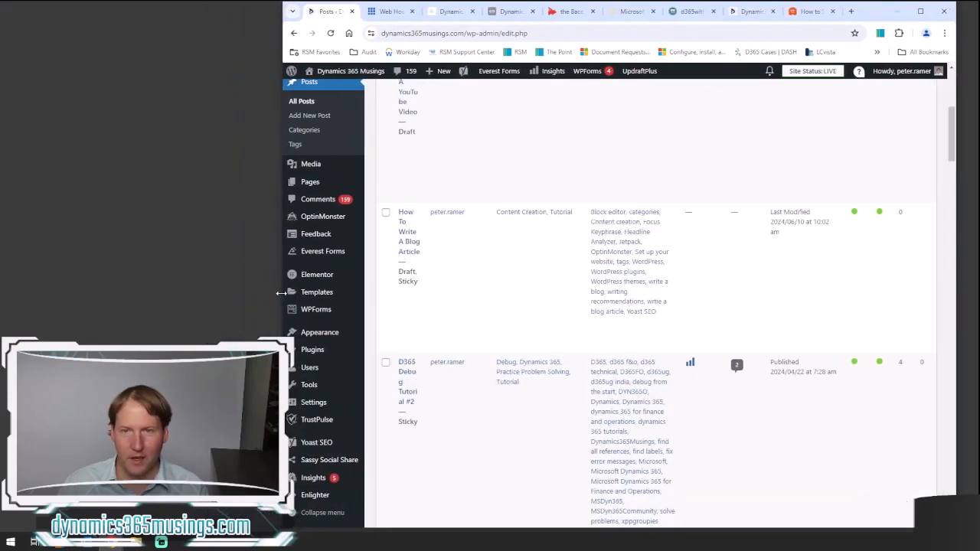
left_click(409, 244)
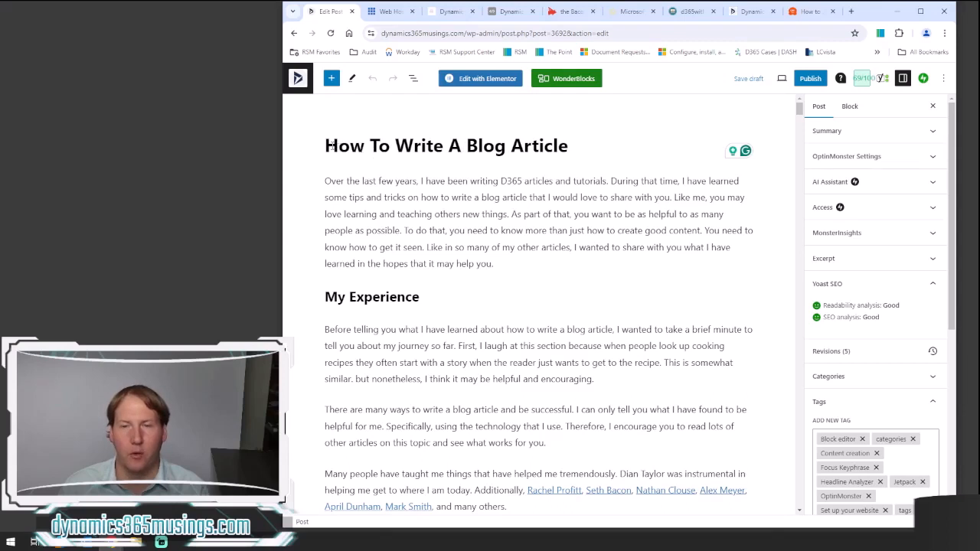
- Highlight the article's full title, and separately its key phrase Write A Blog Article
left_click_drag(325, 146, 570, 138)
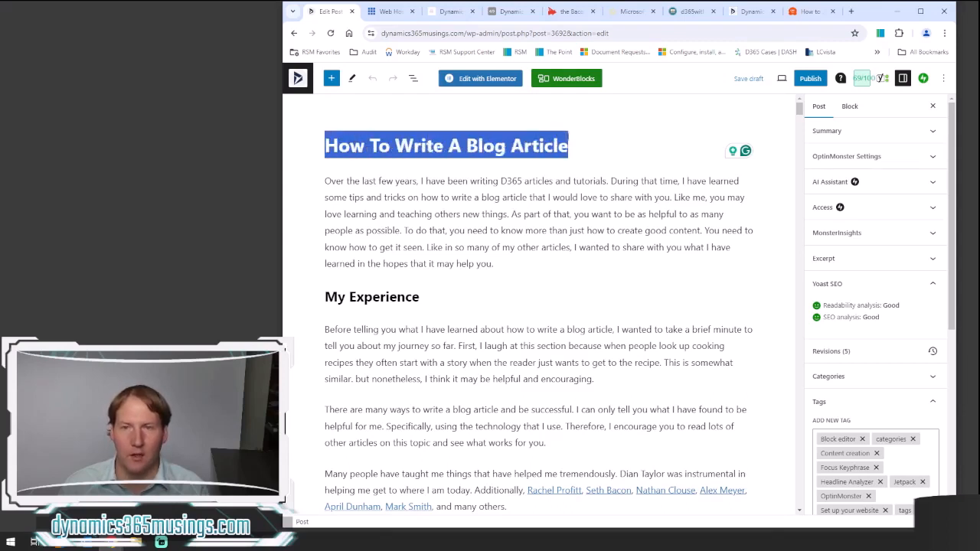
left_click(568, 145)
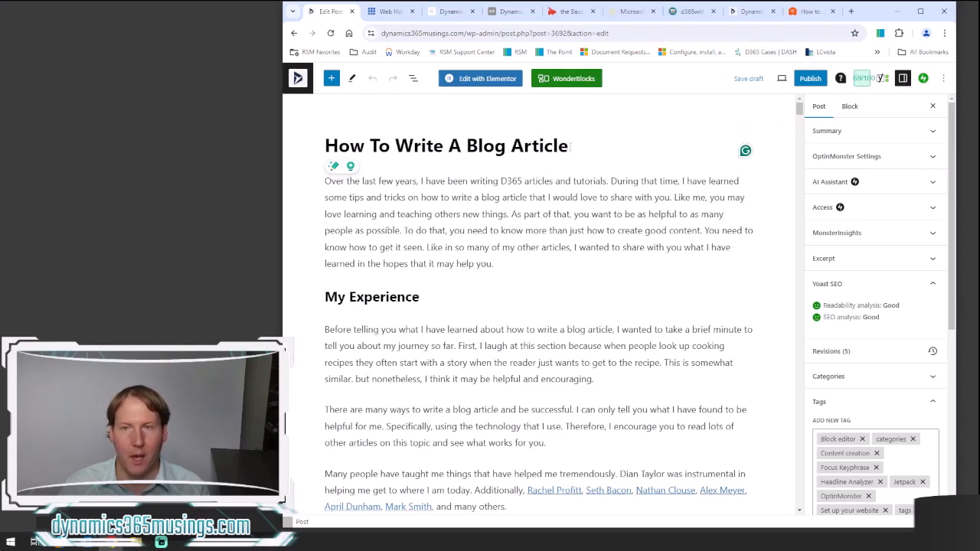
left_click_drag(570, 145, 394, 147)
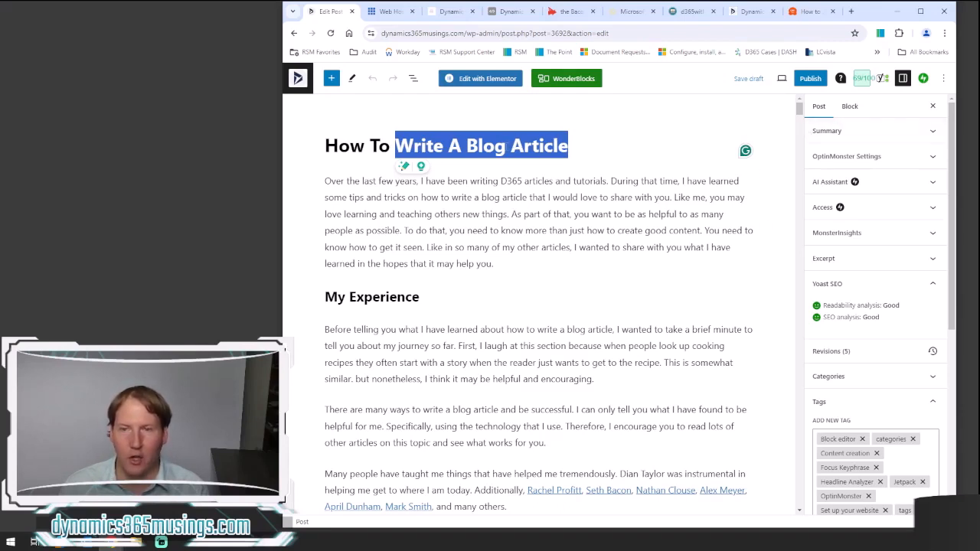
- Expand the Yoast SEO section below the article's conclusion and highlight the focus keyphrase write a blog
left_click_drag(801, 109, 797, 506)
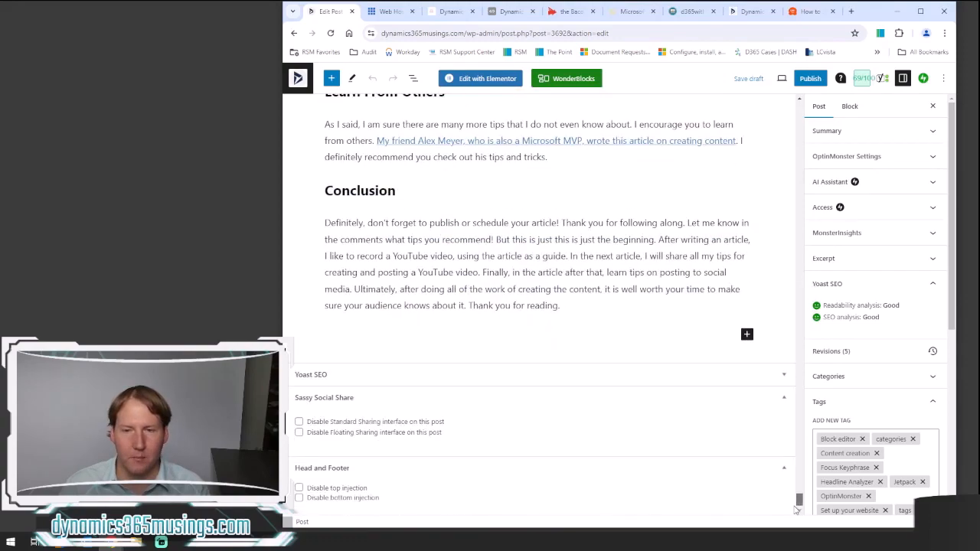
left_click(378, 375)
scroll(388, 306, "down", 2)
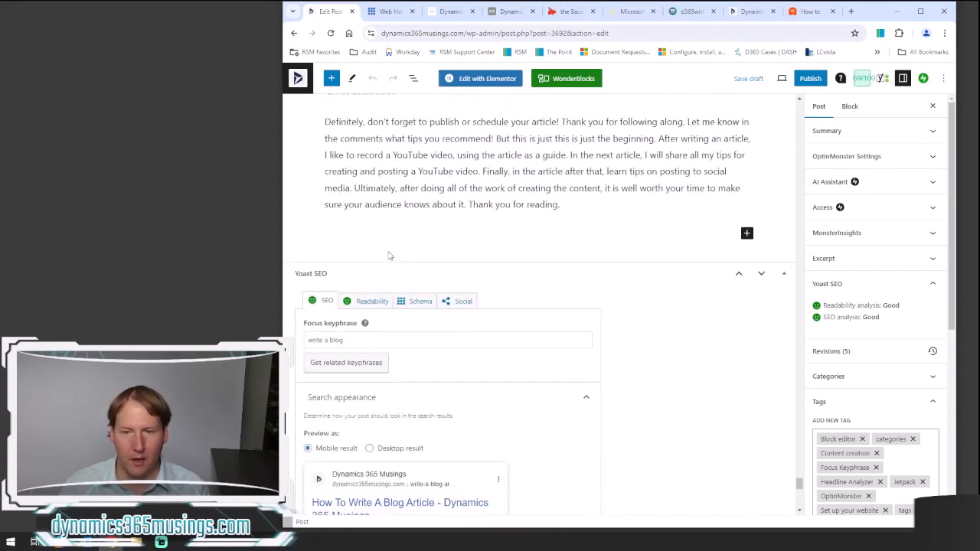
scroll(498, 223, "down", 4)
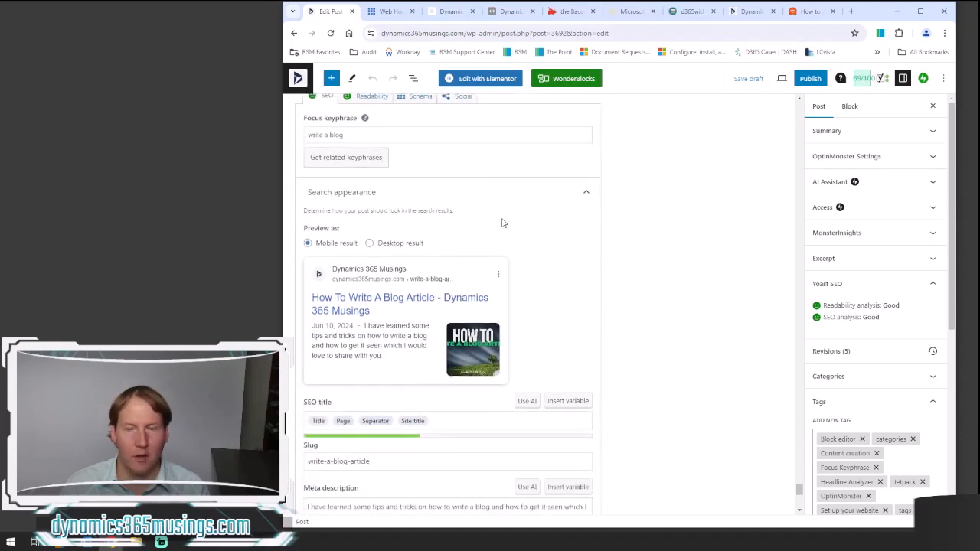
scroll(502, 223, "up", 1)
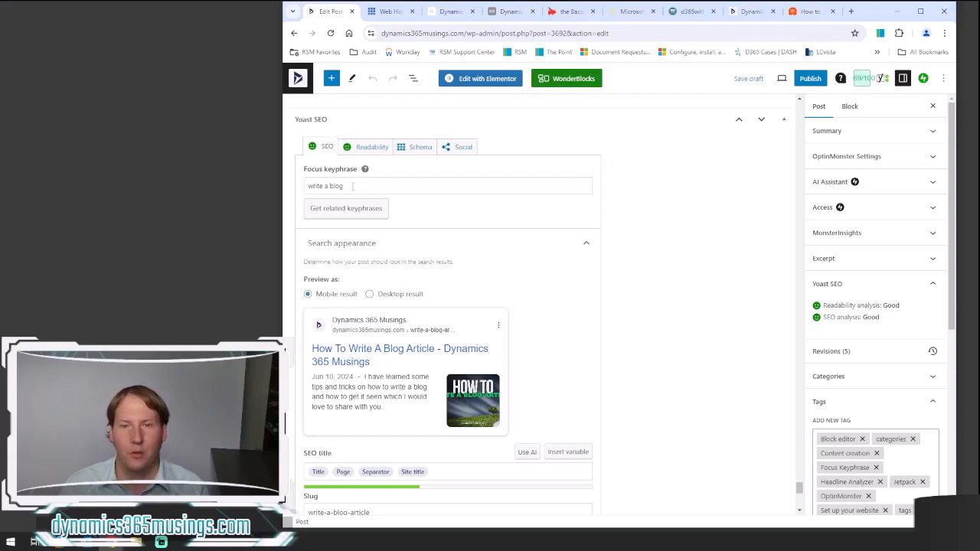
left_click_drag(352, 186, 295, 191)
- Highlight the slug write-a-blog-article in the Yoast SEO search appearance settings
scroll(617, 304, "down", 1)
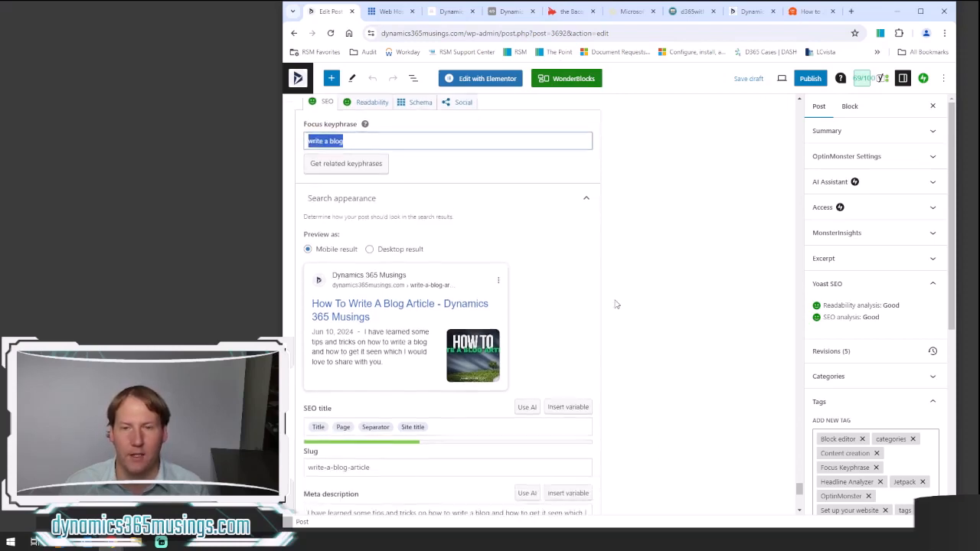
scroll(617, 304, "down", 2)
left_click_drag(374, 359, 293, 366)
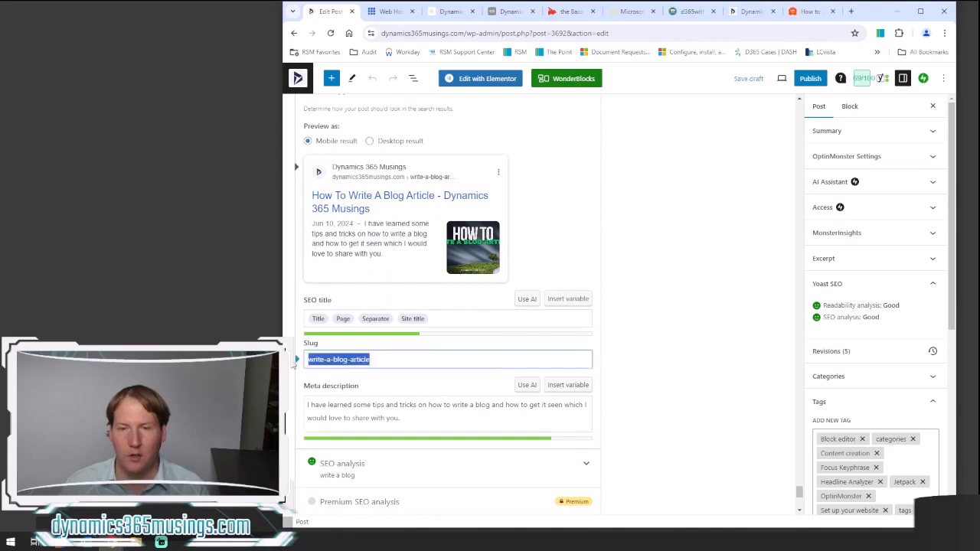
scroll(424, 363, "down", 1)
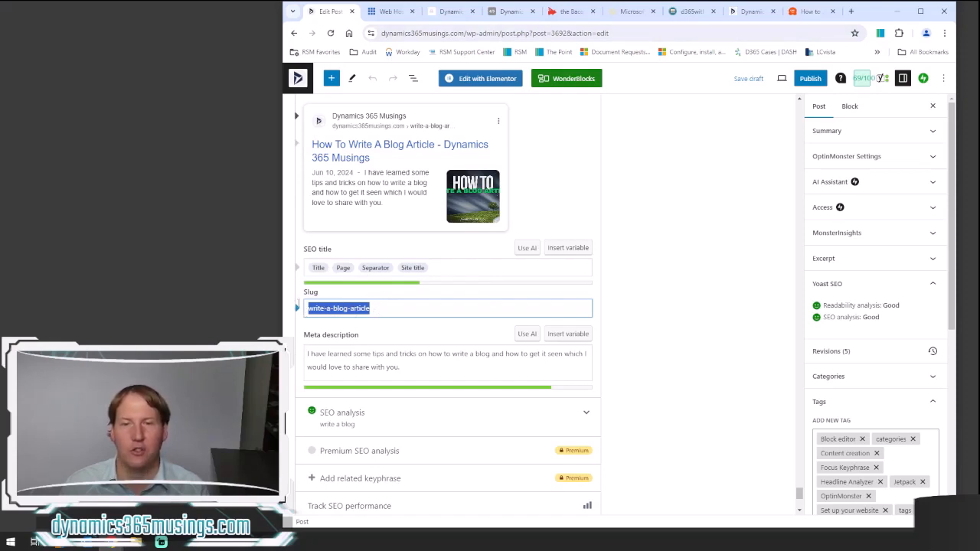
left_click(370, 307)
key("ctrl+a")
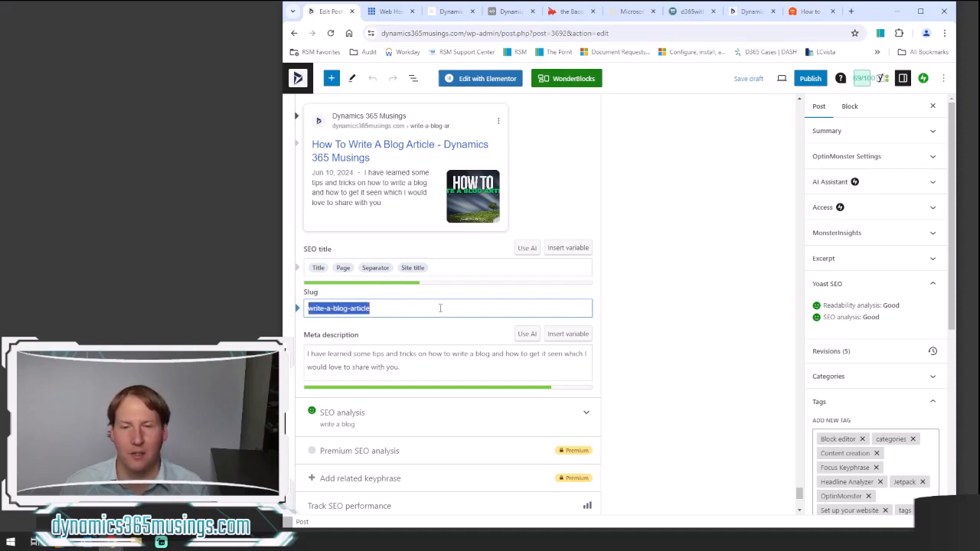
- Examine the meta description and compare it with the title and text in the mobile search result preview
scroll(440, 308, "down", 4)
scroll(422, 297, "up", 1)
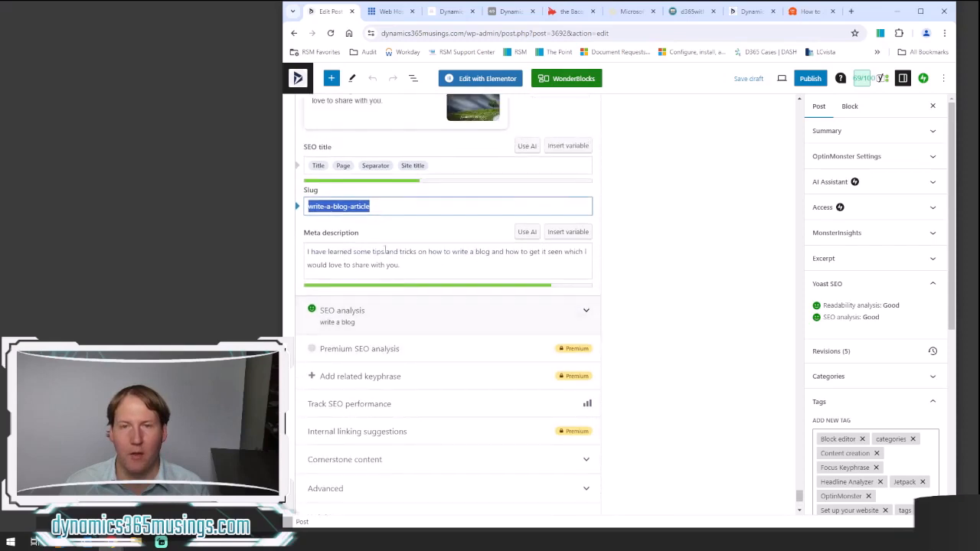
scroll(336, 259, "up", 5)
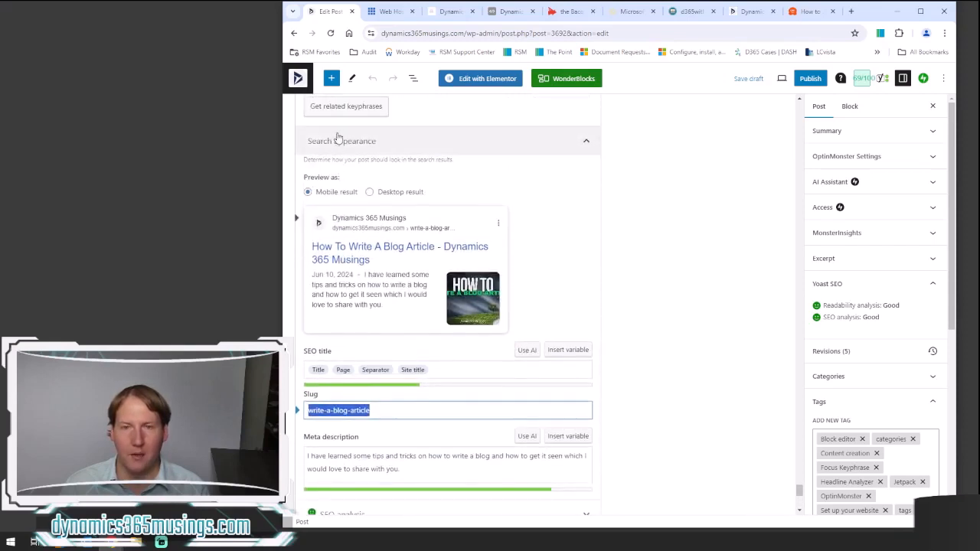
scroll(338, 138, "up", 1)
scroll(357, 403, "down", 5)
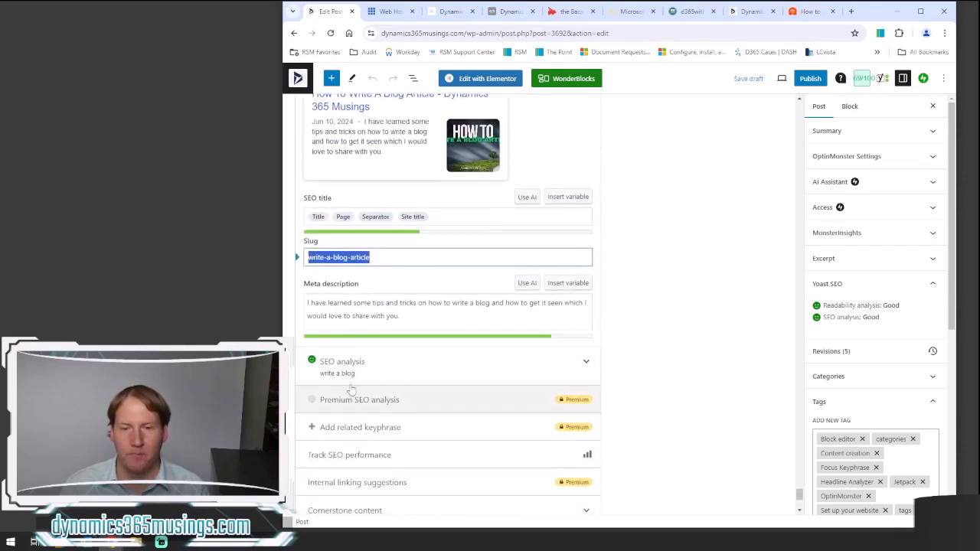
left_click(311, 302)
scroll(311, 302, "up", 1)
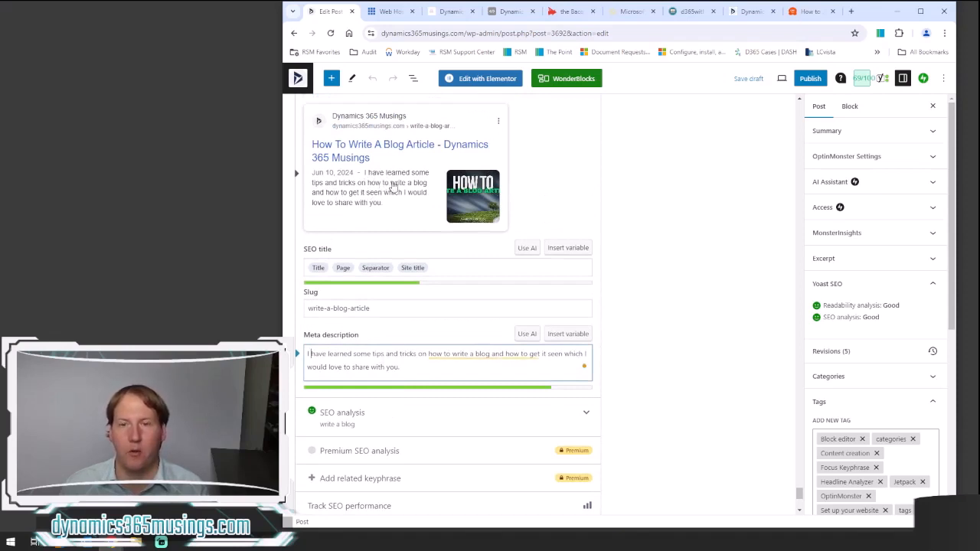
scroll(377, 208, "up", 1)
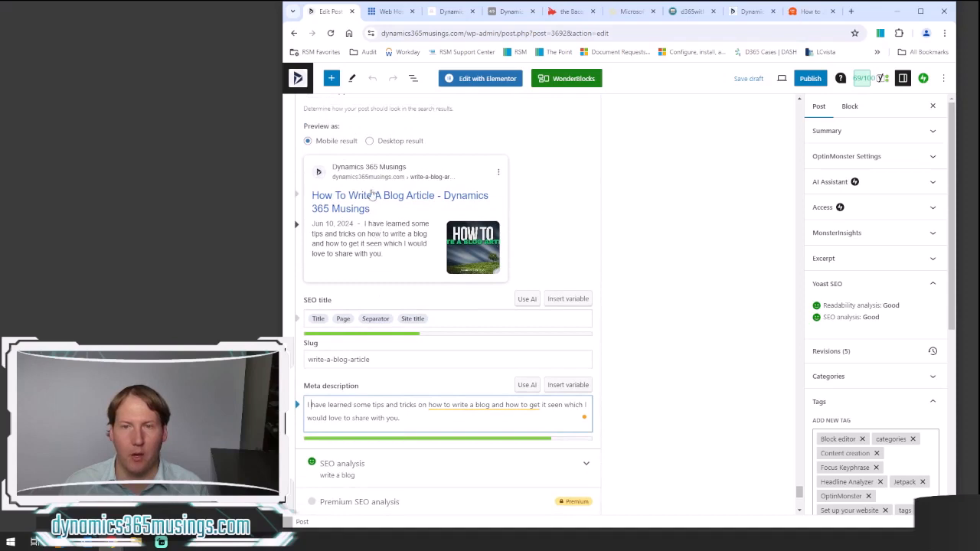
scroll(364, 163, "up", 1)
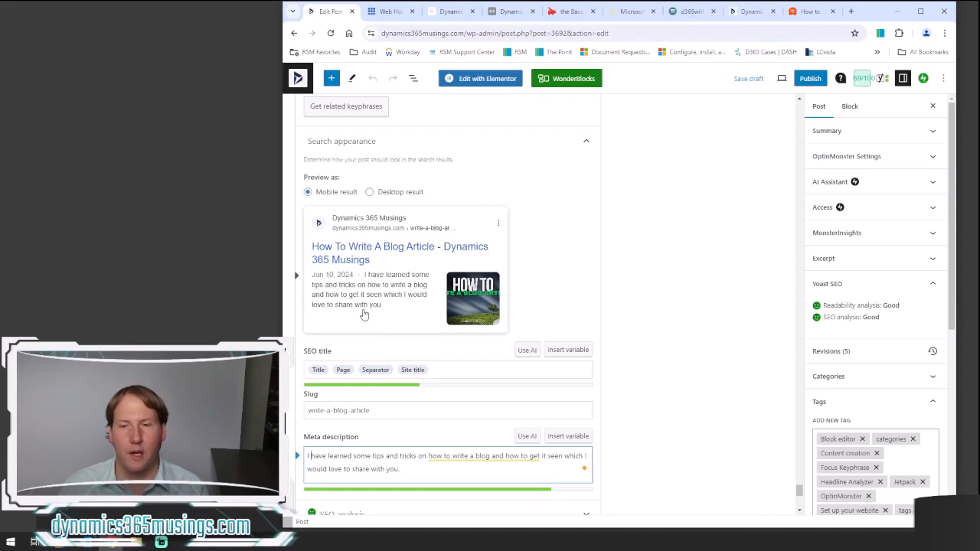
scroll(365, 314, "down", 1)
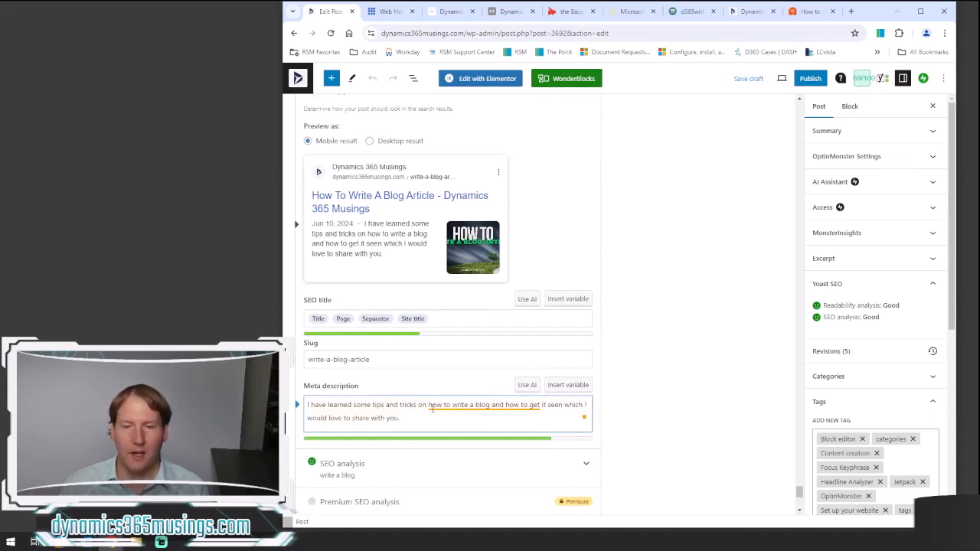
- Insert the word article after "write a blog" in the meta description, highlight the completed phrase, and save the draft
mouse_move(431, 408)
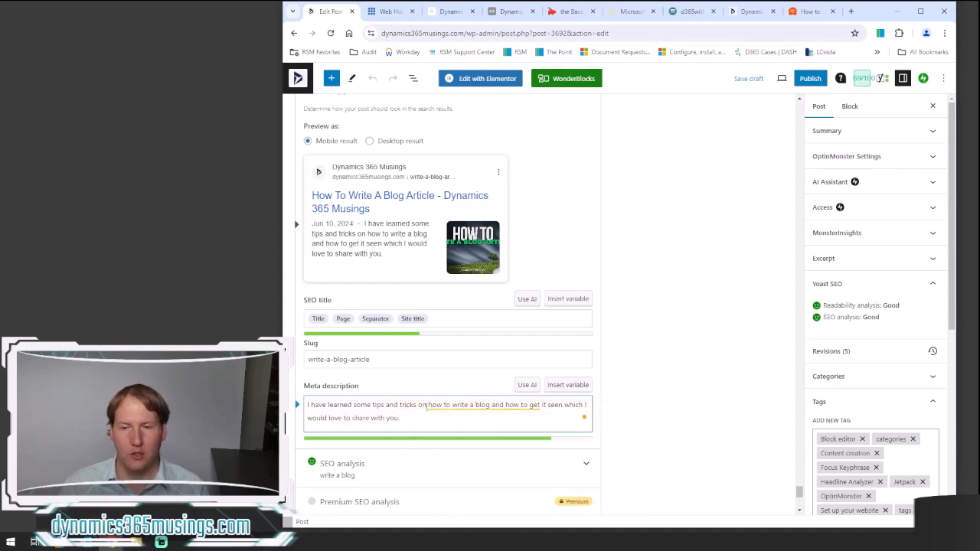
left_click(490, 405)
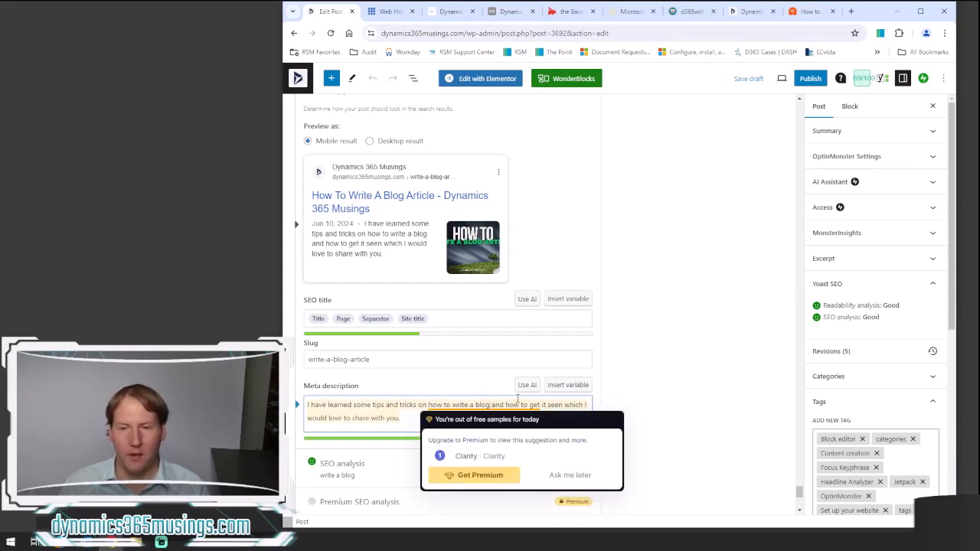
type("a")
type("l")
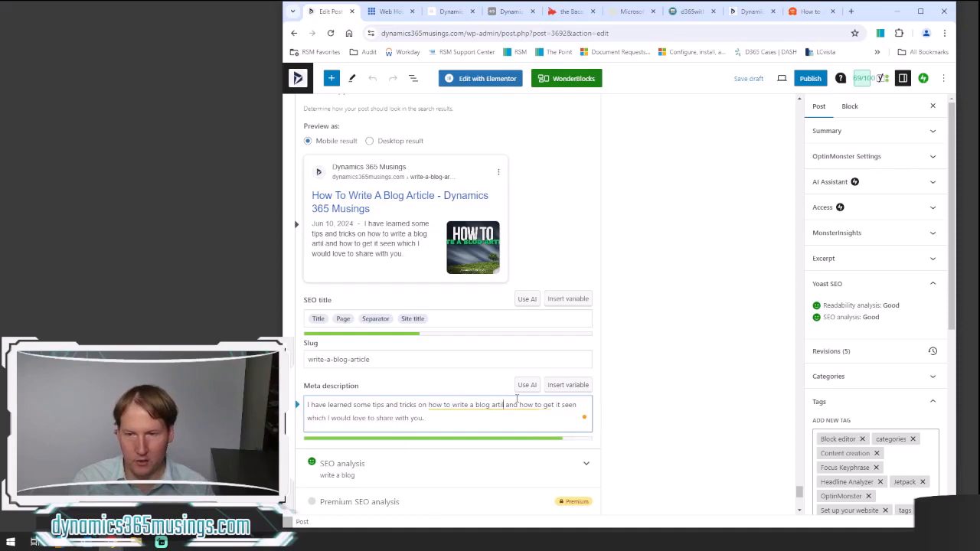
key("BackSpace")
type("cle")
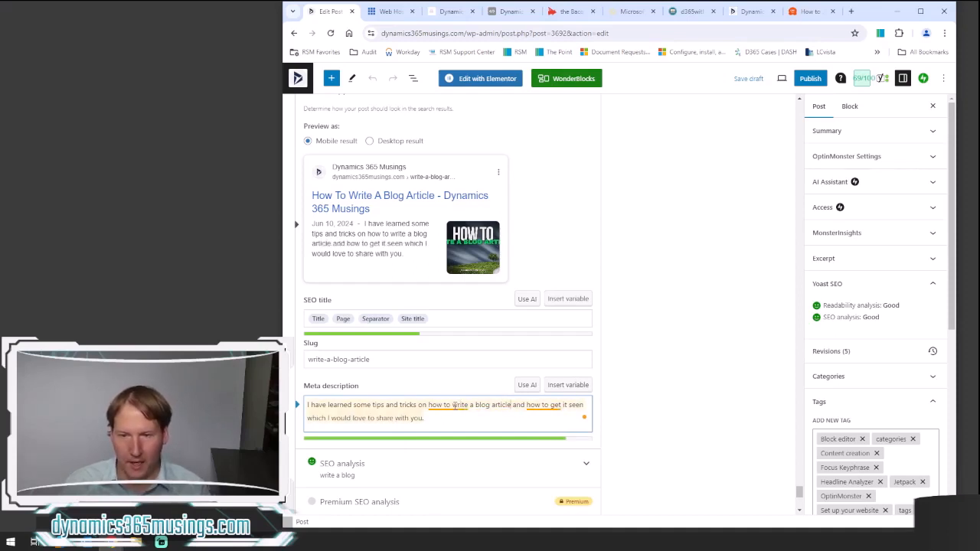
left_click_drag(452, 405, 511, 404)
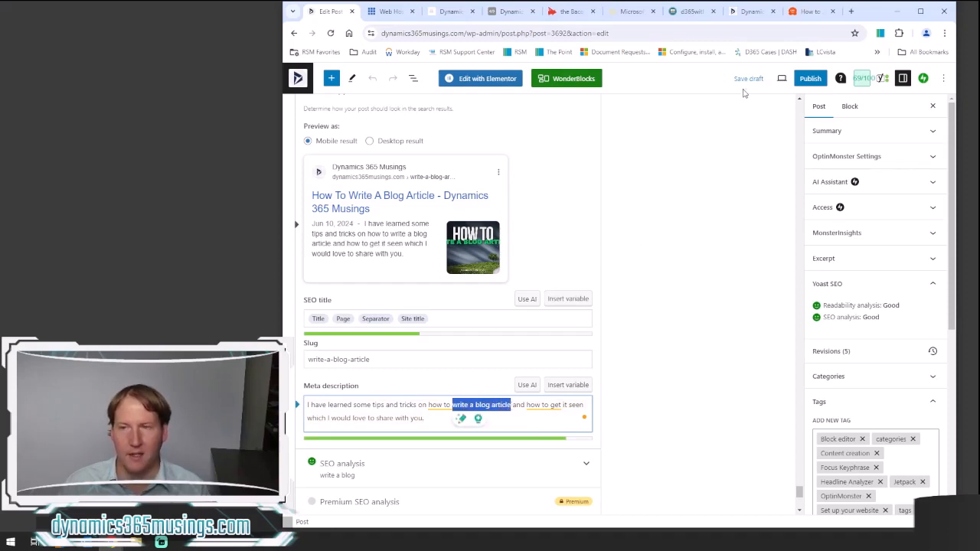
left_click(748, 78)
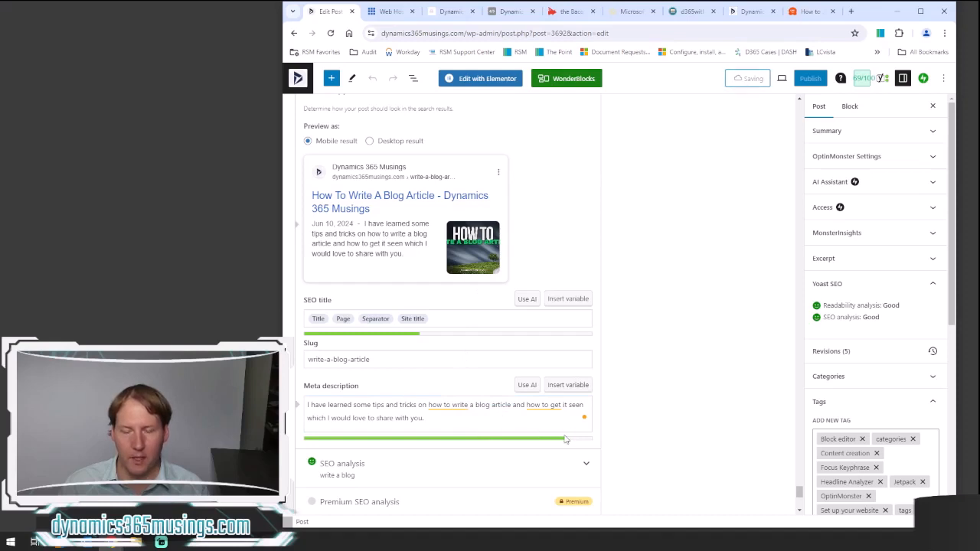
- Expand the SEO analysis and review its problems, improvements and good results for the focus keyphrase
scroll(567, 437, "down", 1)
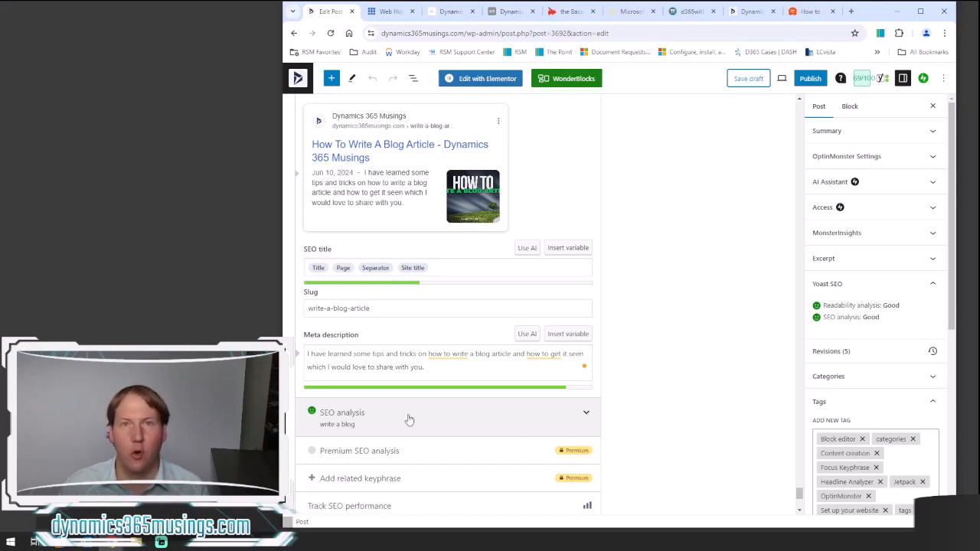
left_click(587, 415)
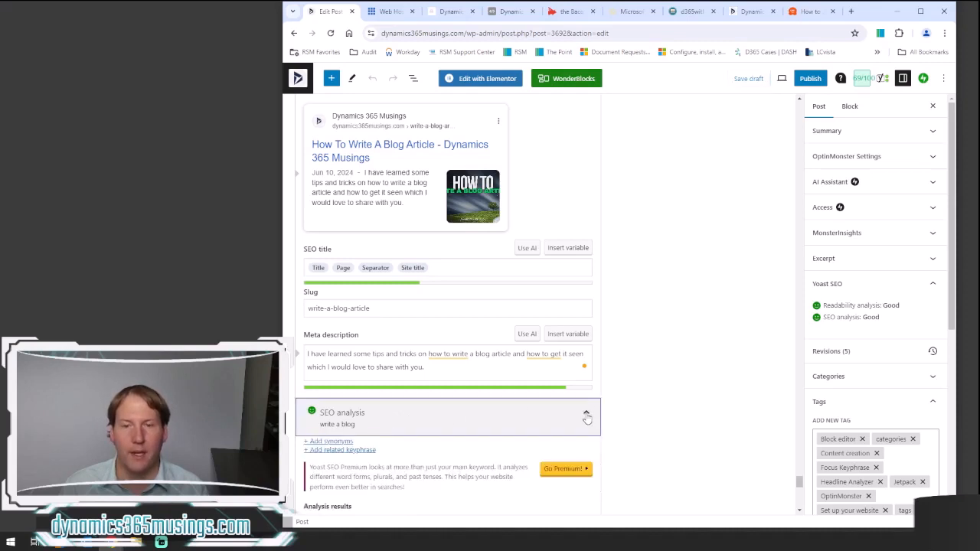
scroll(635, 331, "up", 1)
scroll(633, 330, "up", 5)
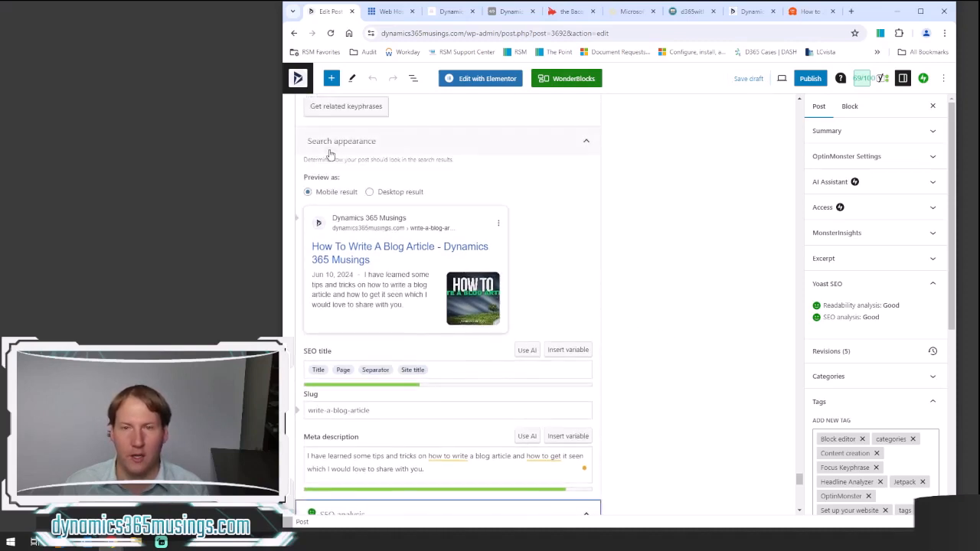
scroll(610, 385, "down", 10)
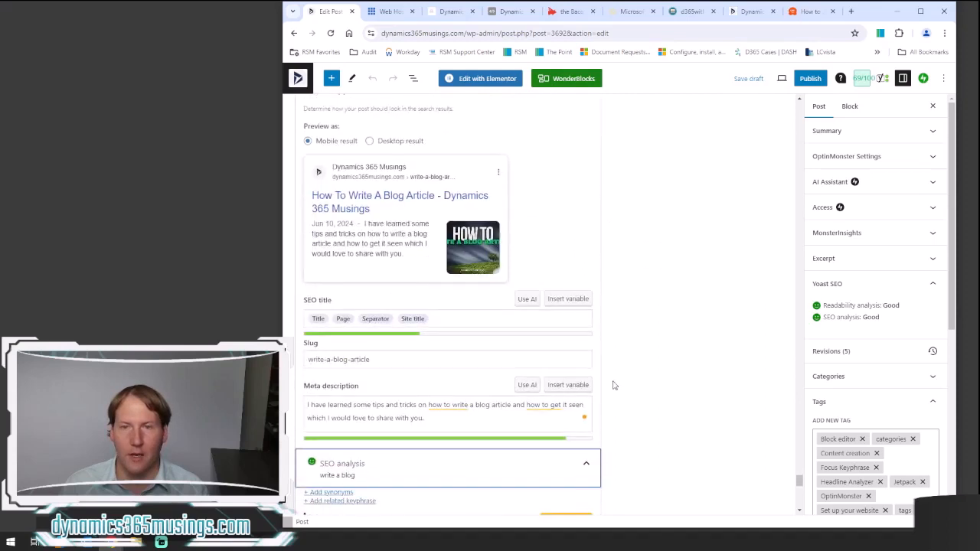
scroll(613, 384, "down", 3)
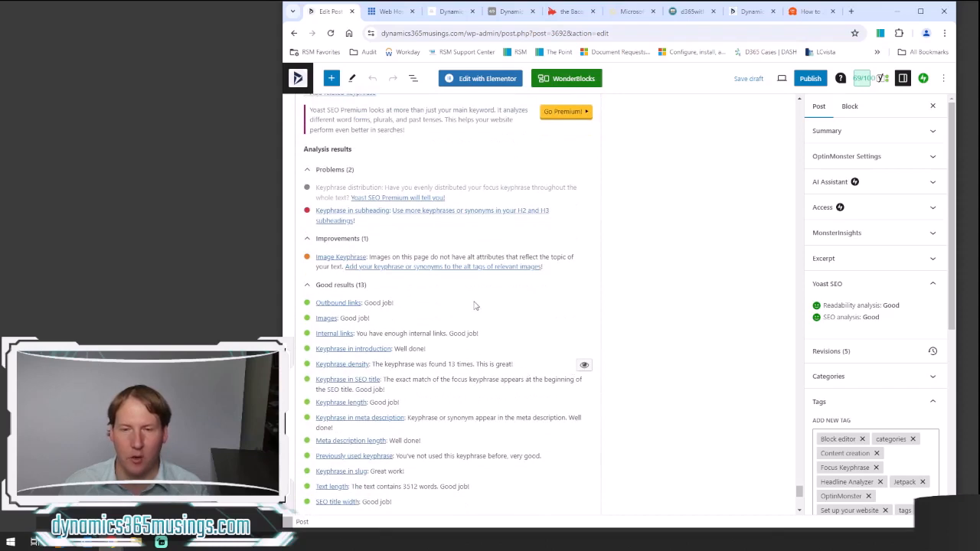
scroll(475, 306, "down", 1)
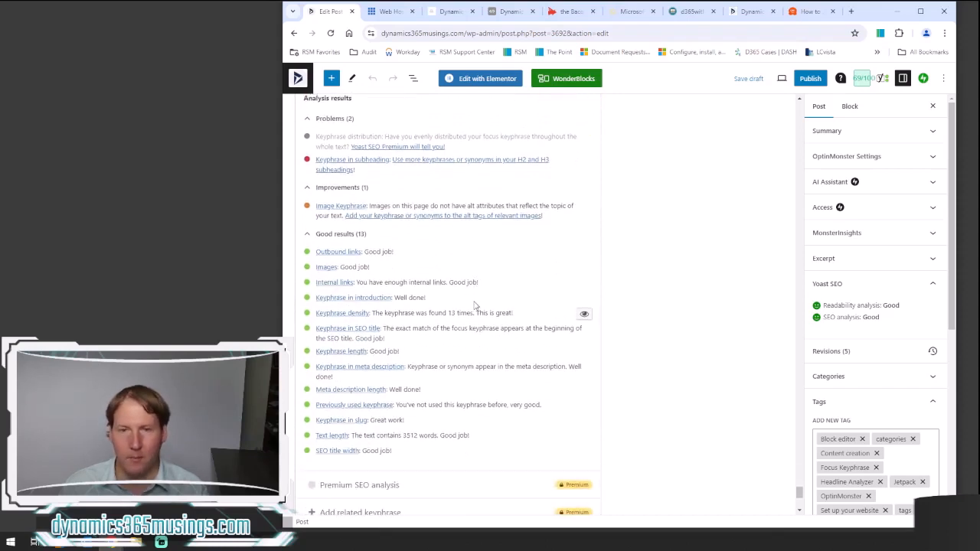
scroll(474, 306, "up", 1)
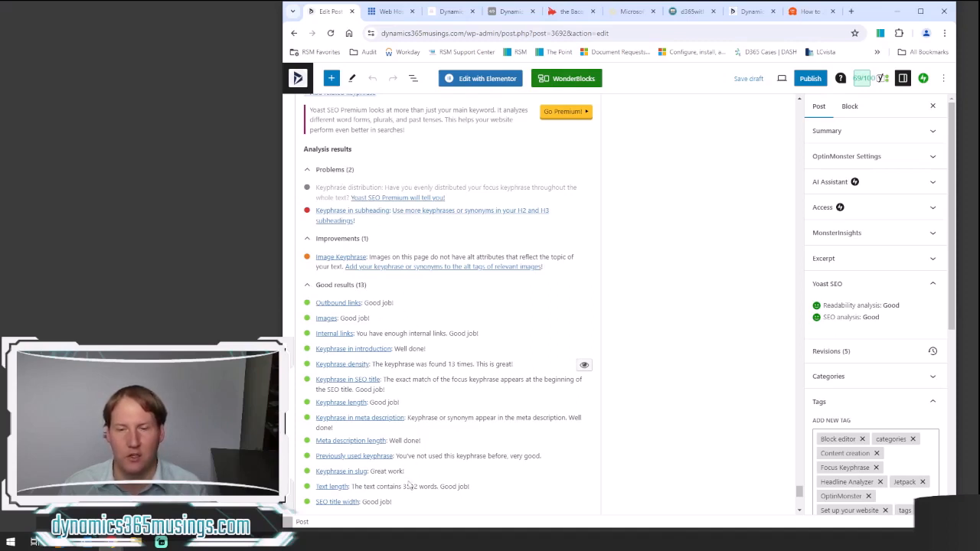
scroll(408, 479, "up", 2)
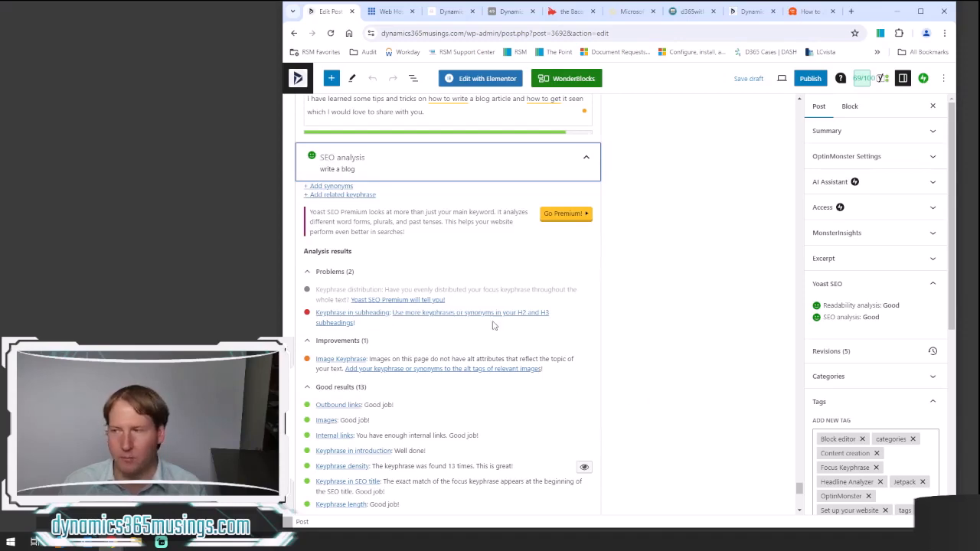
- Open the Yoast readability analysis and review its results, including passive voice, sentence length and transition words
scroll(655, 208, "up", 10)
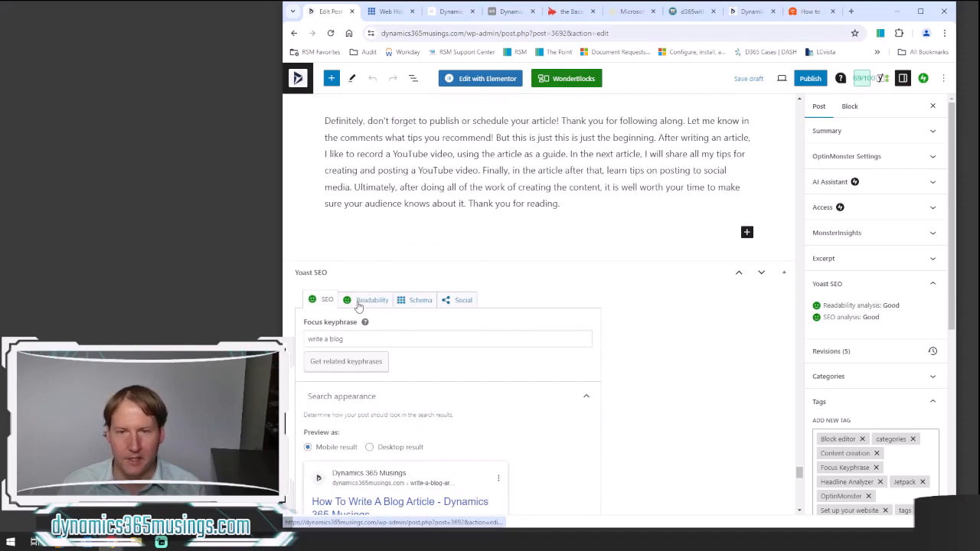
left_click(357, 306)
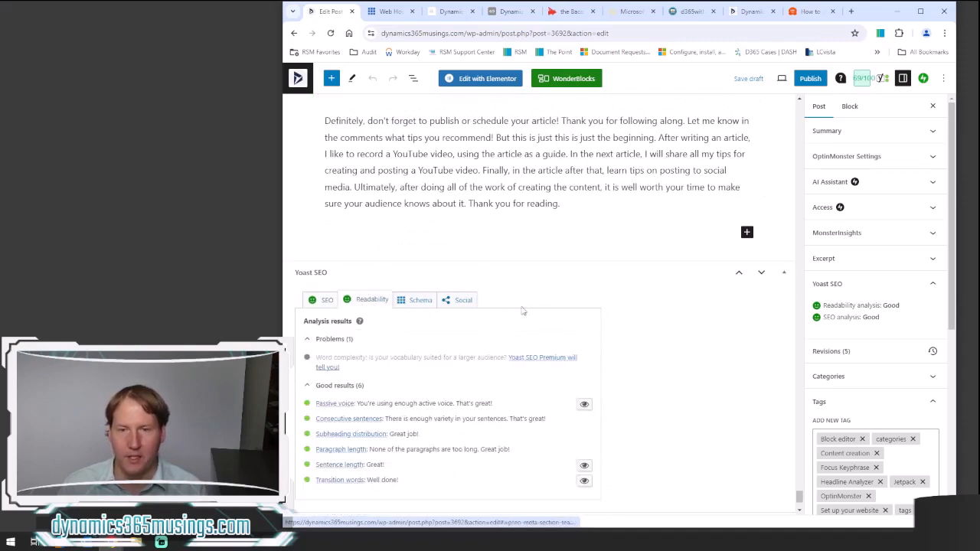
scroll(655, 372, "down", 1)
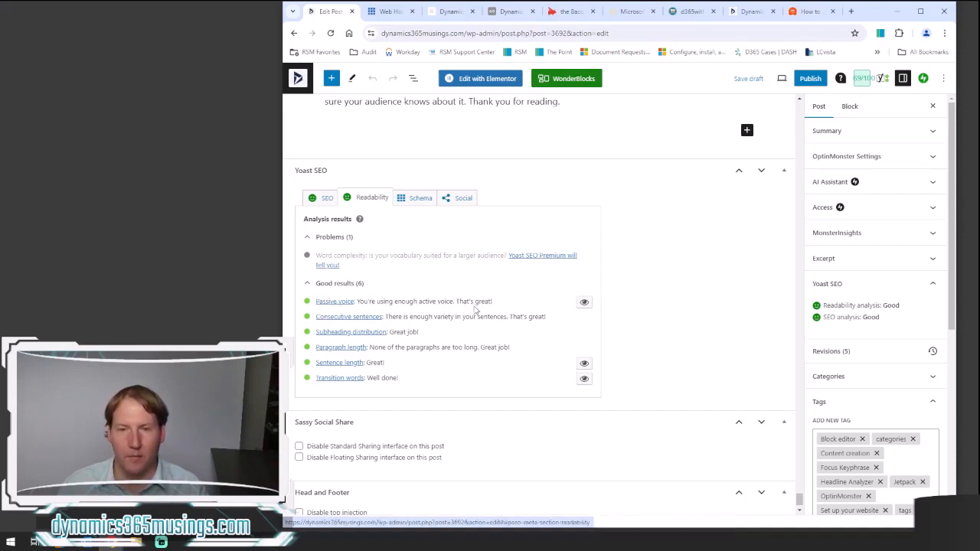
scroll(474, 309, "down", 1)
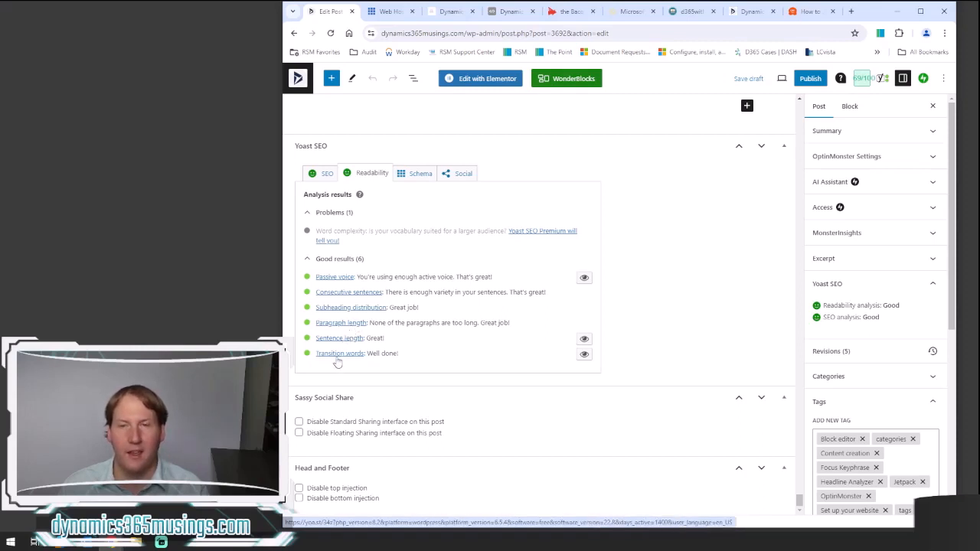
- Search the web for transition words in a new browser tab and open the Smart-words.org page Transition Words & Phrases
left_click(851, 12)
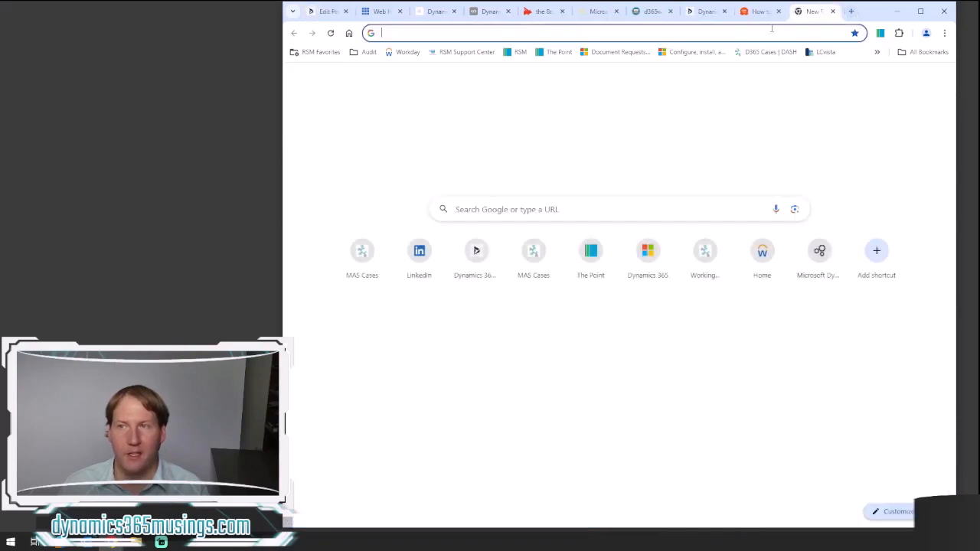
type("trans")
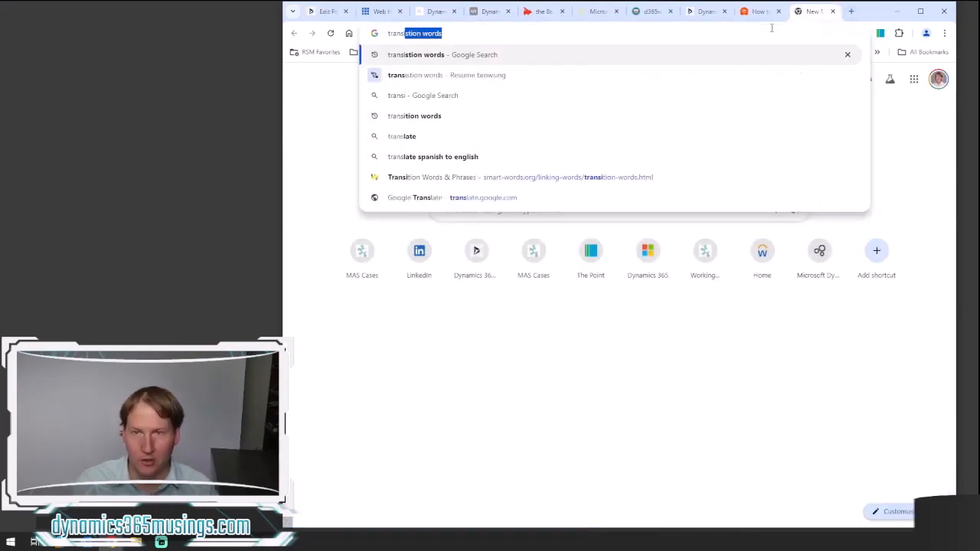
type("ition")
key("Return")
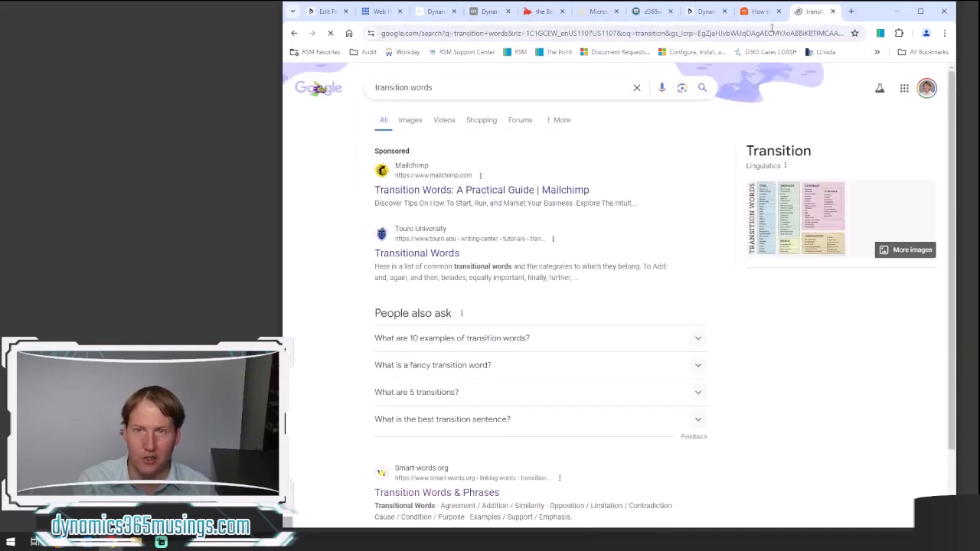
scroll(329, 261, "down", 3)
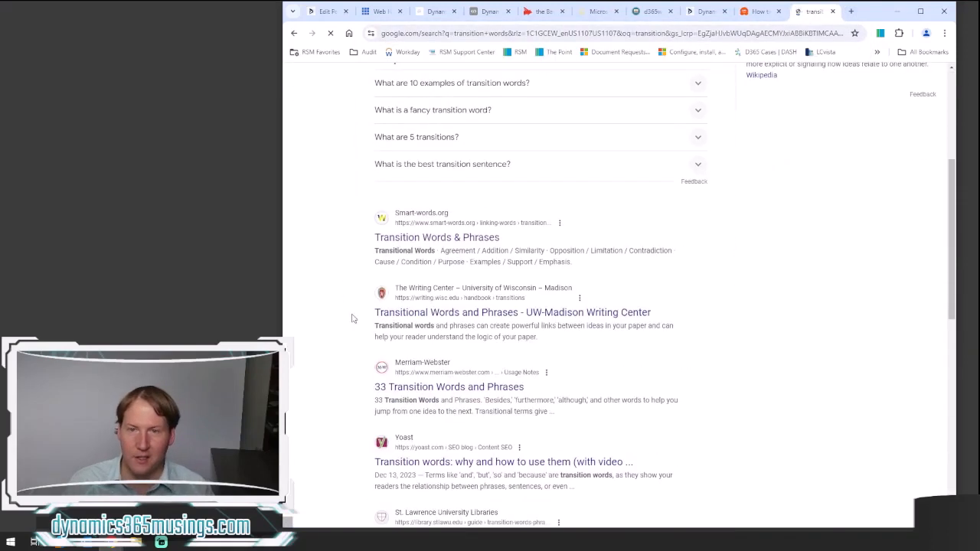
left_click(411, 239)
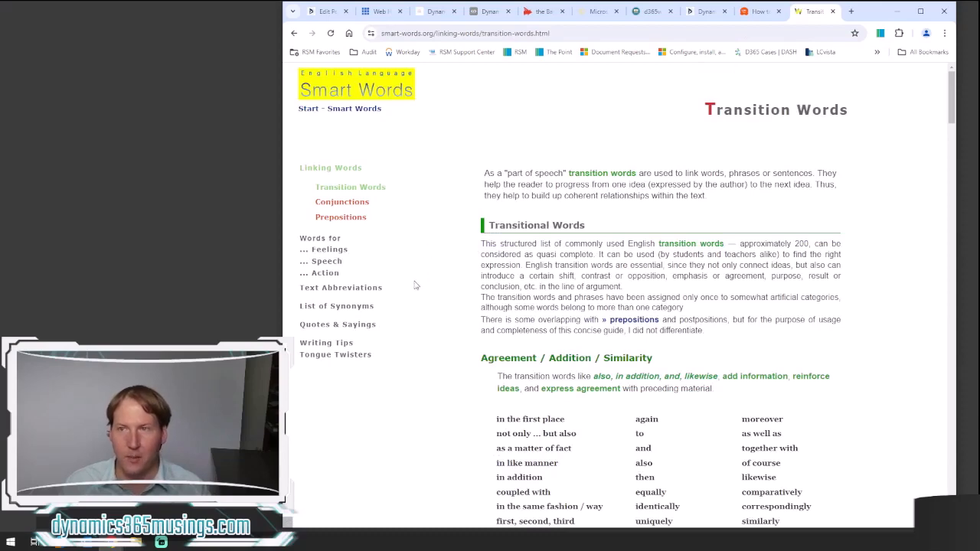
- Examine the transition word lists by category, from Agreement / Addition / Similarity through the words that introduce examples and emphasis
scroll(416, 285, "down", 1)
scroll(415, 285, "down", 2)
scroll(426, 245, "up", 1)
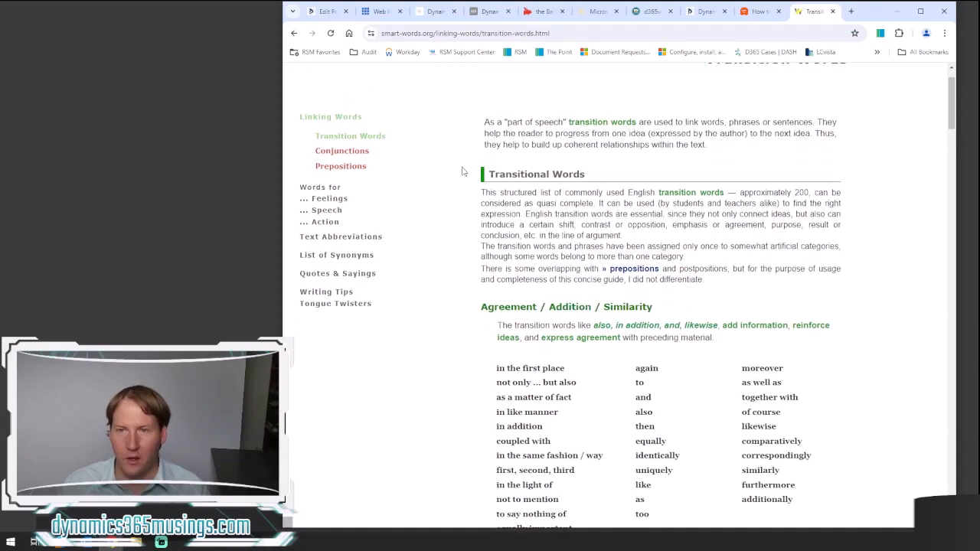
scroll(457, 230, "down", 2)
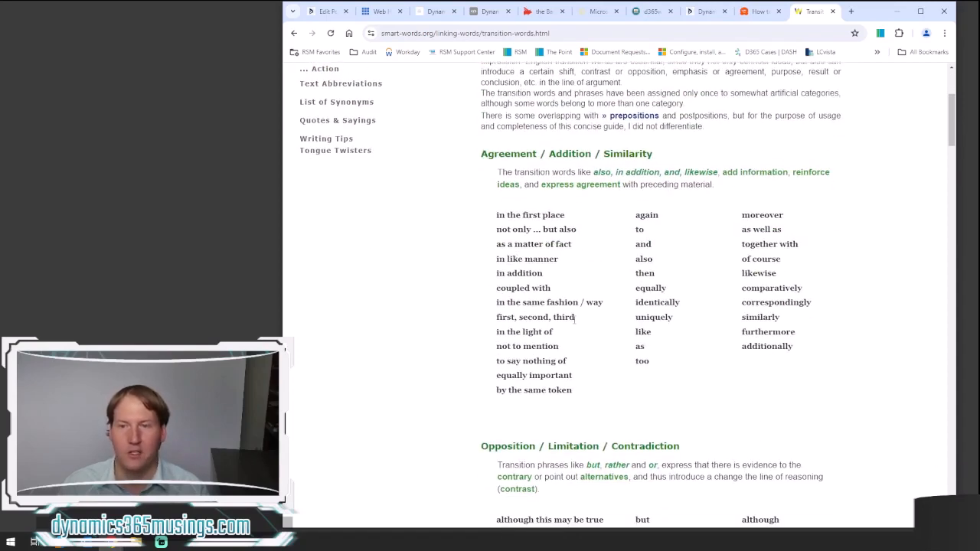
scroll(577, 322, "down", 1)
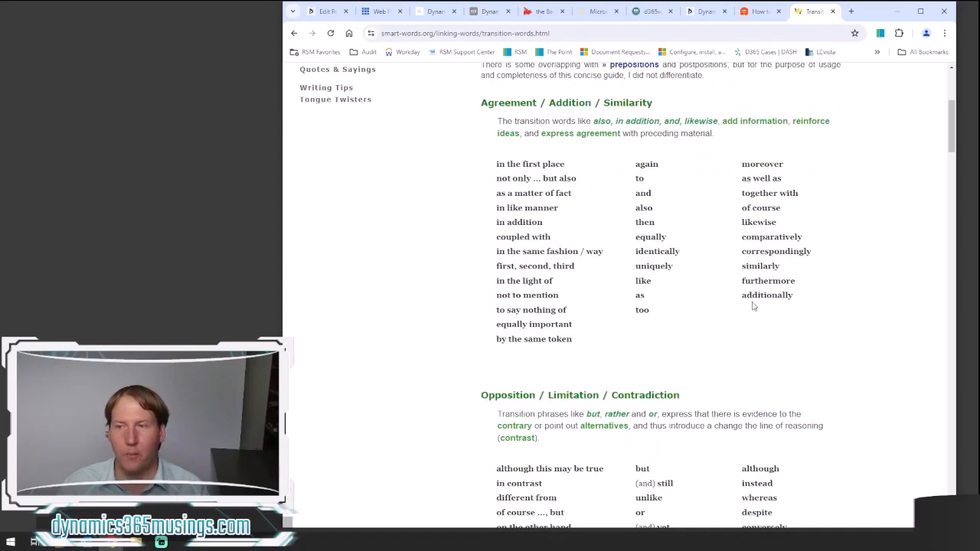
scroll(752, 300, "down", 4)
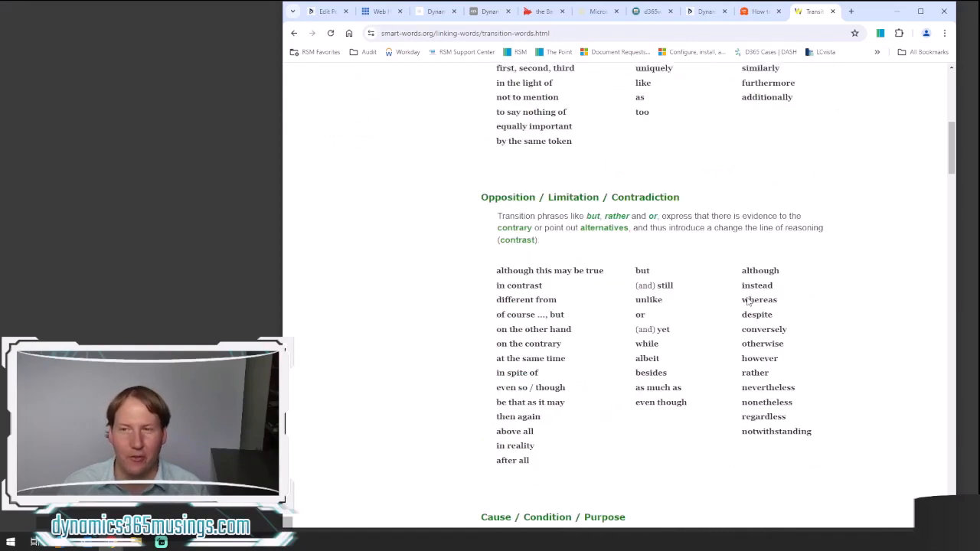
scroll(747, 299, "down", 1)
scroll(747, 298, "down", 12)
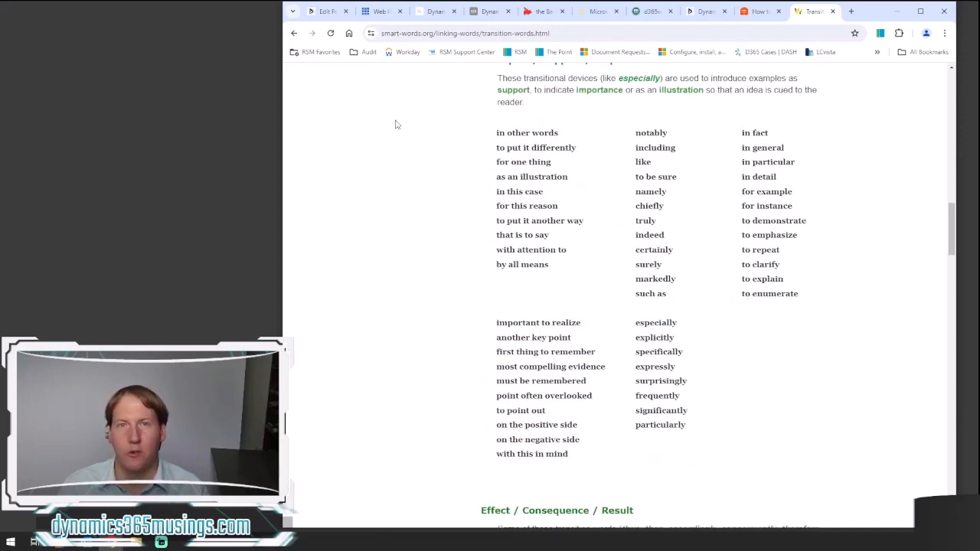
- Return to the post editor, show the Yoast SEO settings, highlight the focus keyphrase, and review the search appearance fields
left_click(324, 12)
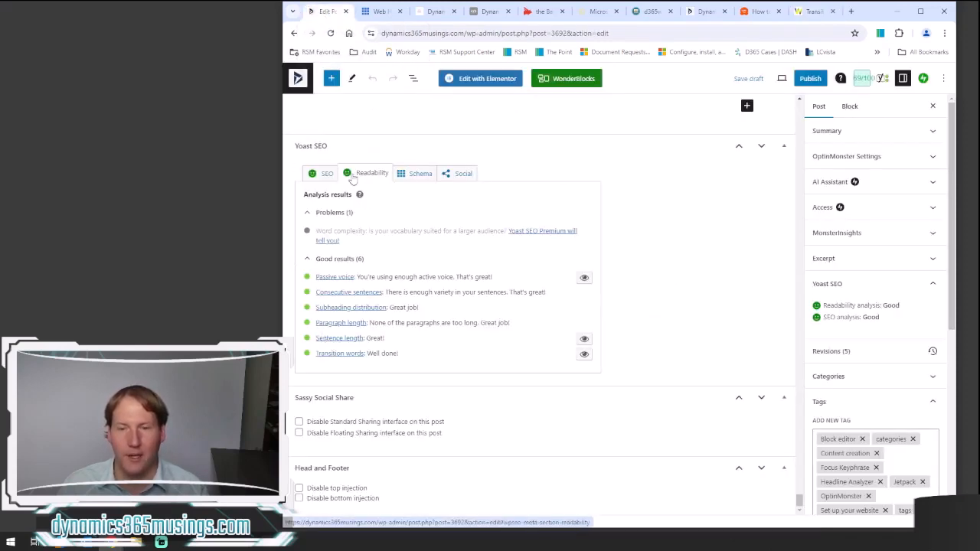
left_click(315, 176)
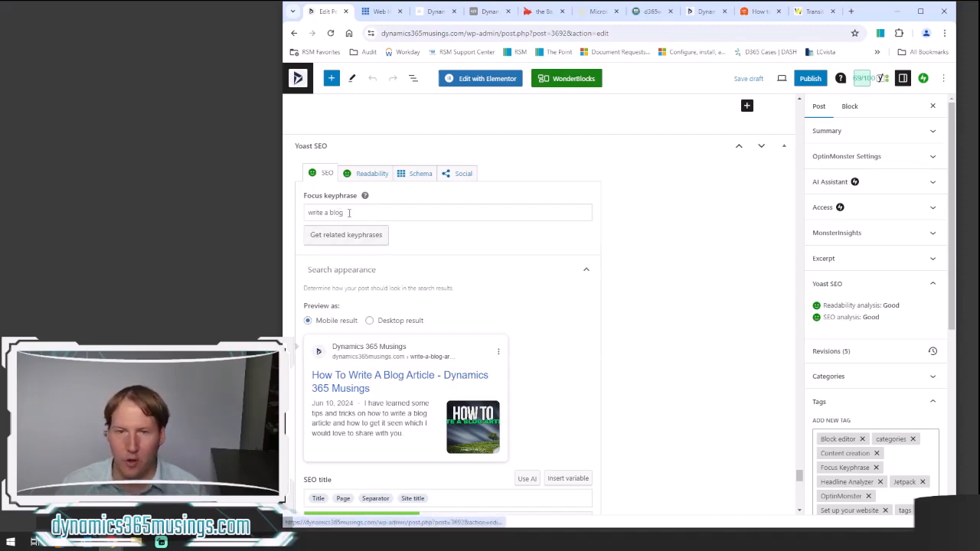
left_click_drag(351, 213, 271, 200)
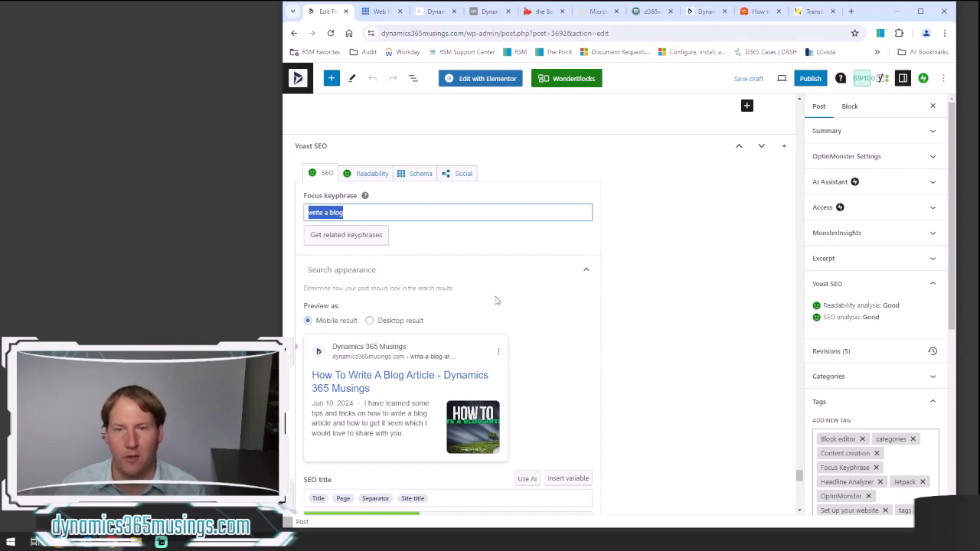
scroll(345, 215, "down", 1)
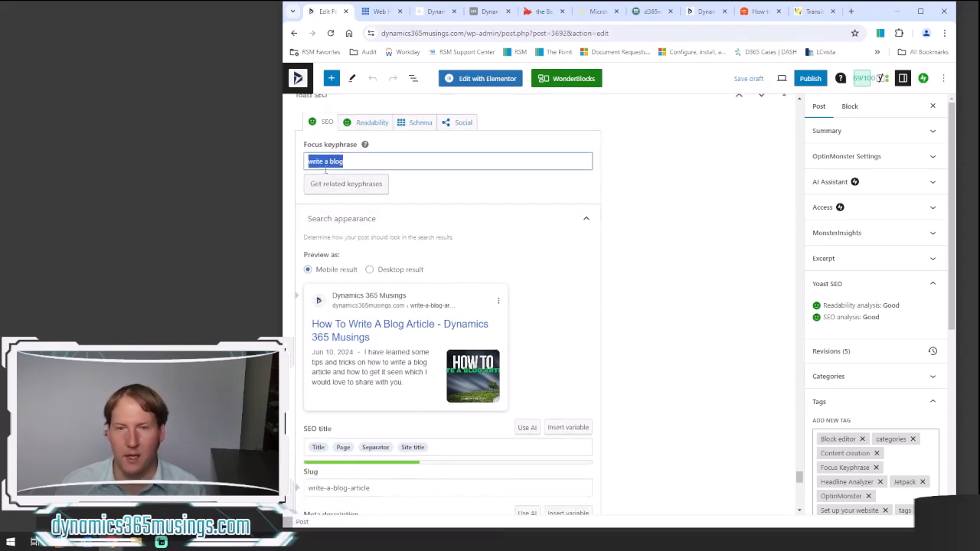
scroll(400, 376, "down", 3)
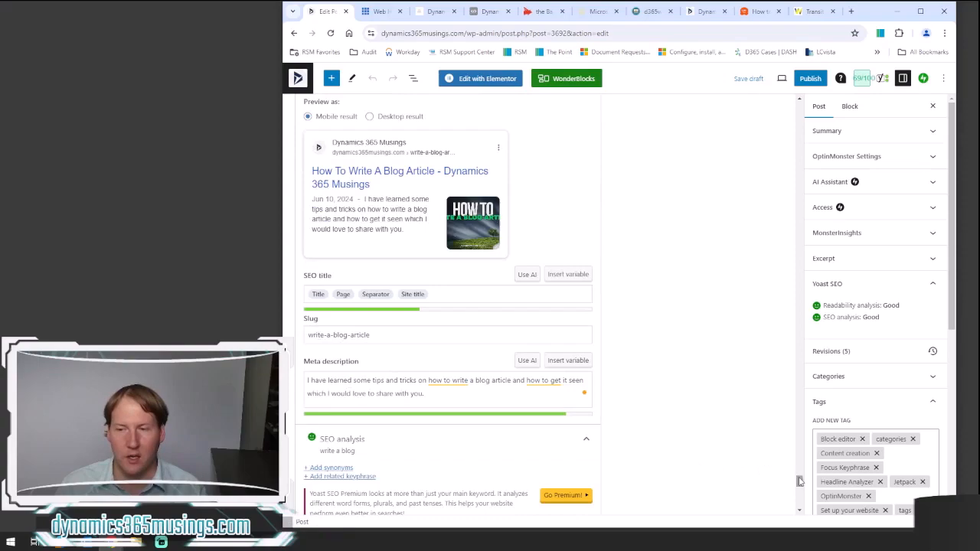
- Highlight the keyphrase wording "Write A Blog Article" in the post title and in the introductory paragraph
left_click_drag(799, 480, 804, 108)
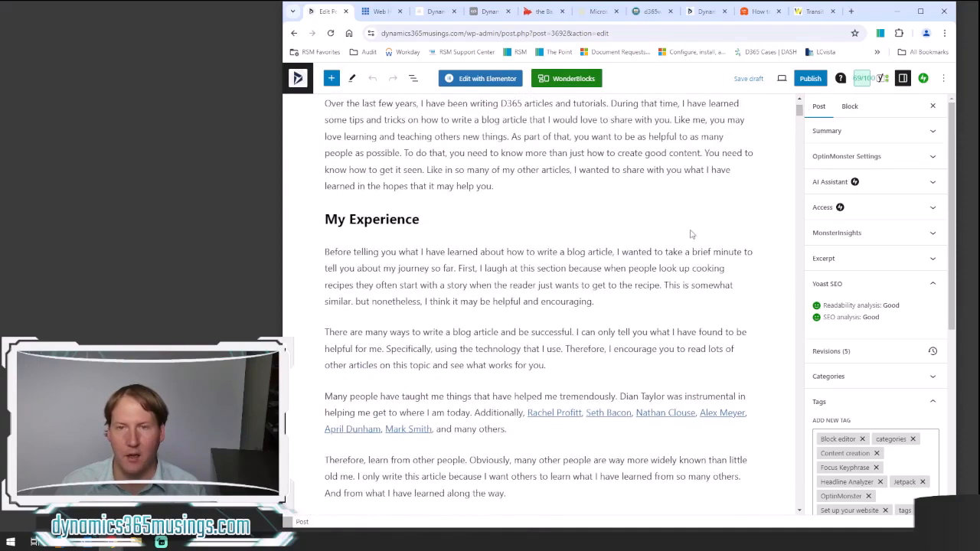
scroll(575, 189, "up", 2)
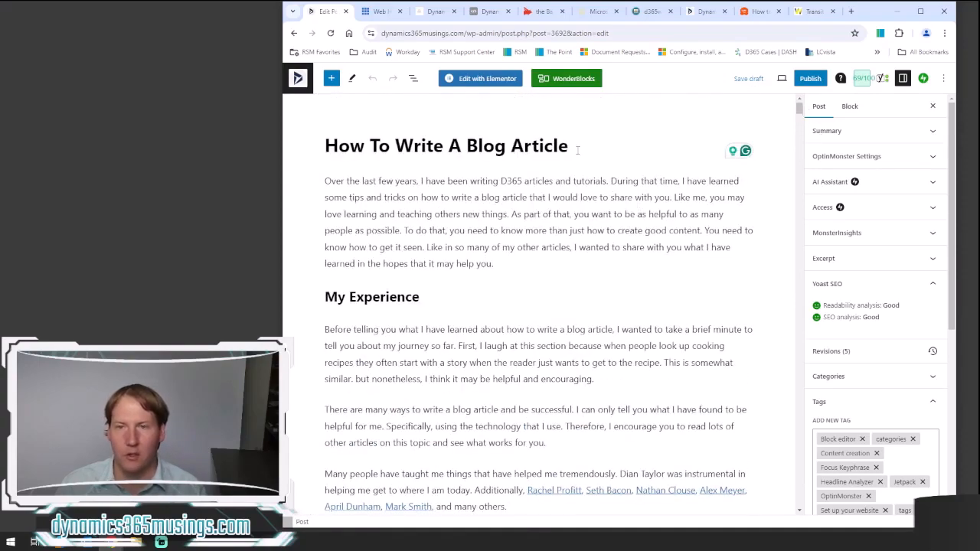
left_click_drag(577, 150, 395, 147)
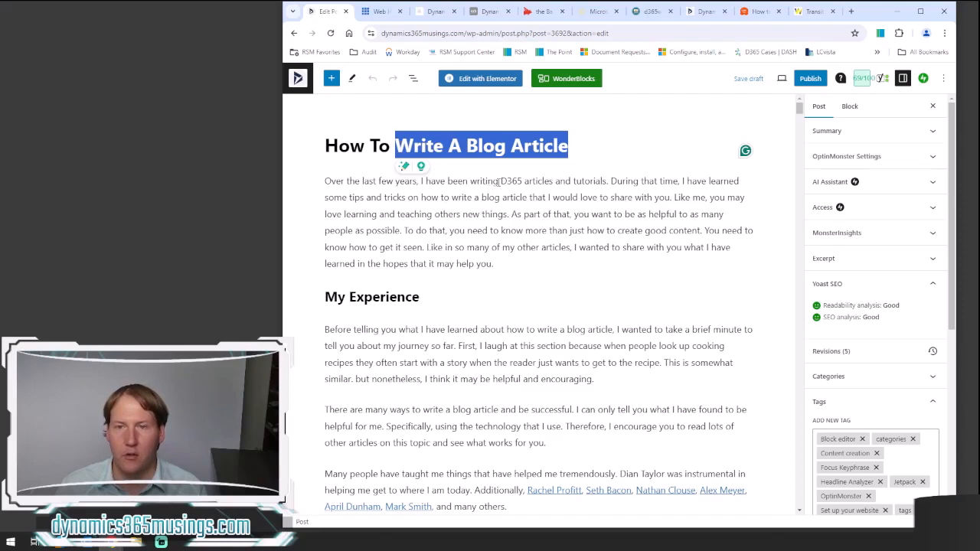
left_click_drag(463, 198, 527, 198)
left_click(453, 199)
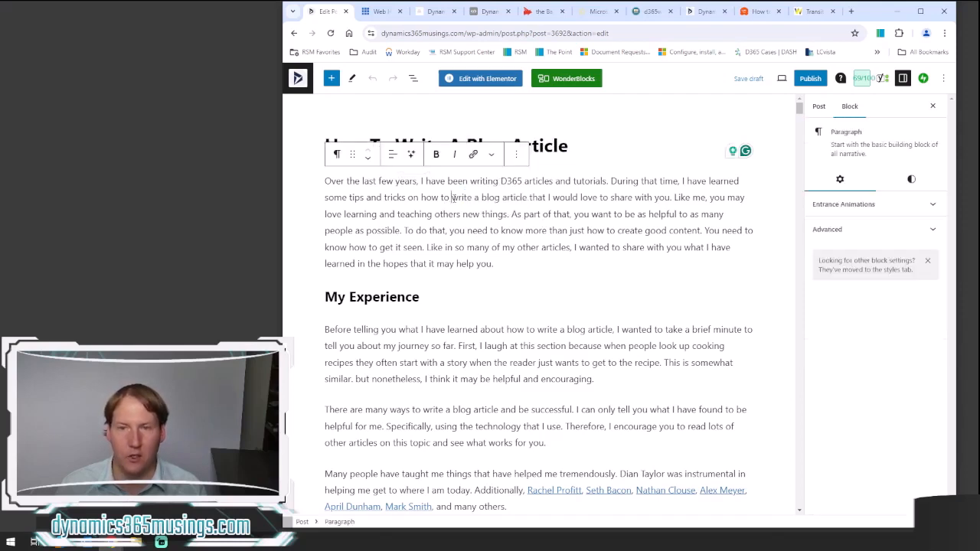
left_click_drag(452, 197, 527, 198)
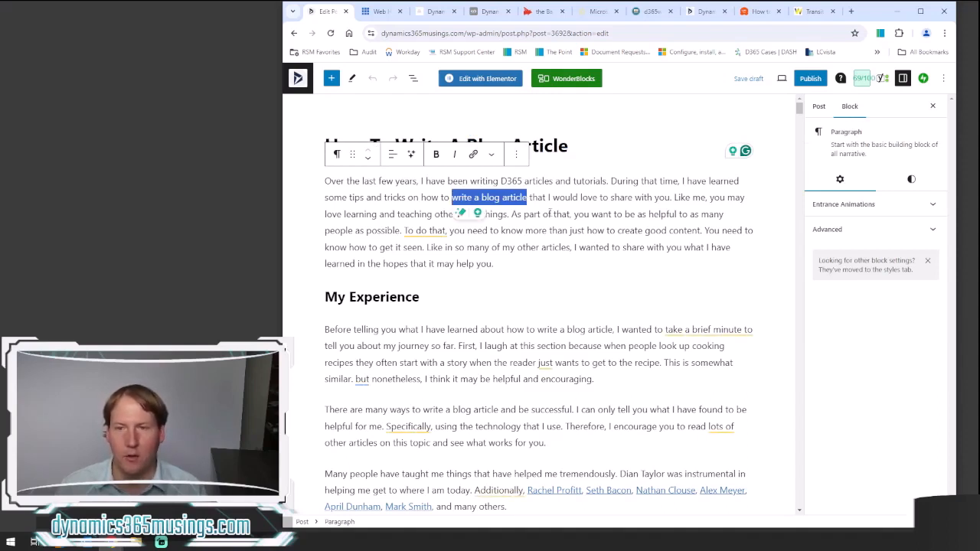
left_click(546, 239)
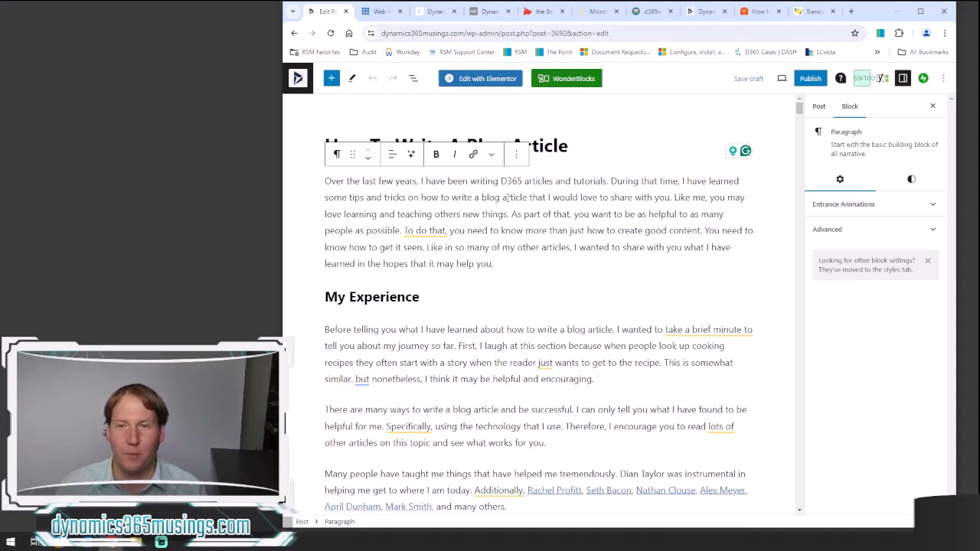
left_click_drag(528, 197, 452, 197)
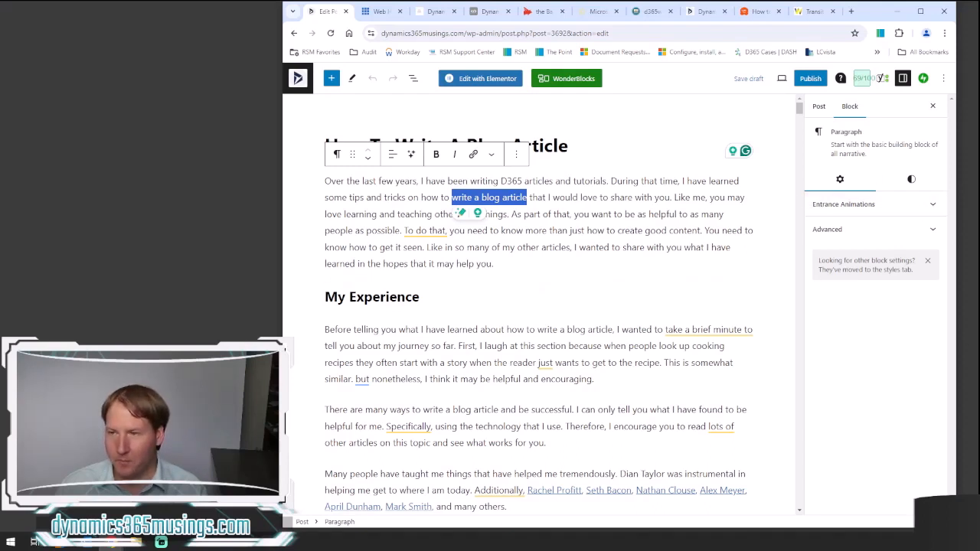
- Go back to the Yoast SEO analysis below the article and review its problems, improvements and good results
scroll(803, 282, "down", 8)
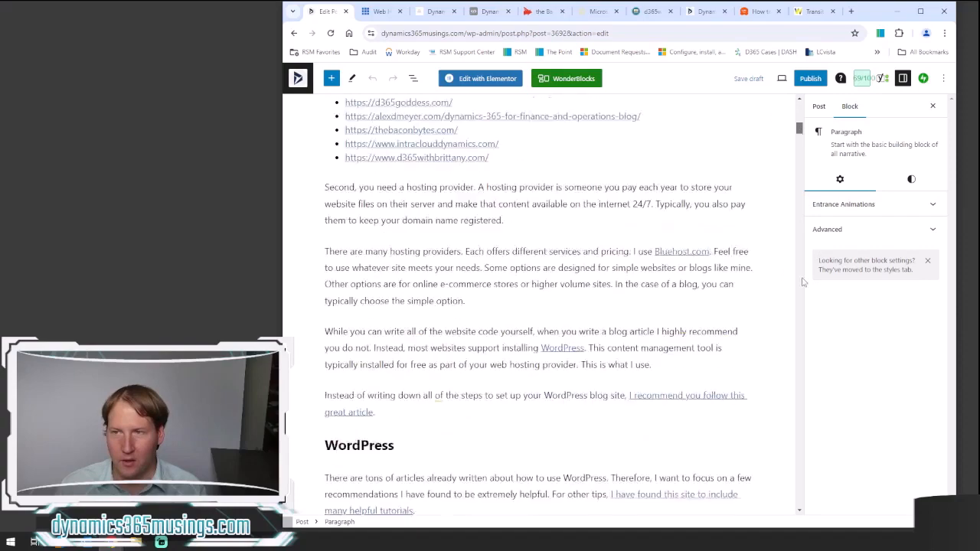
left_click_drag(803, 282, 799, 487)
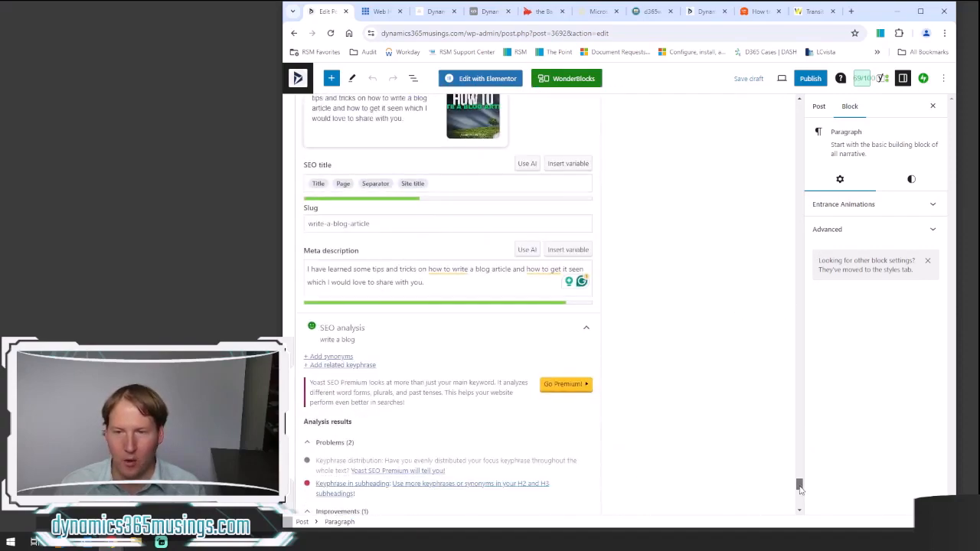
scroll(672, 374, "down", 3)
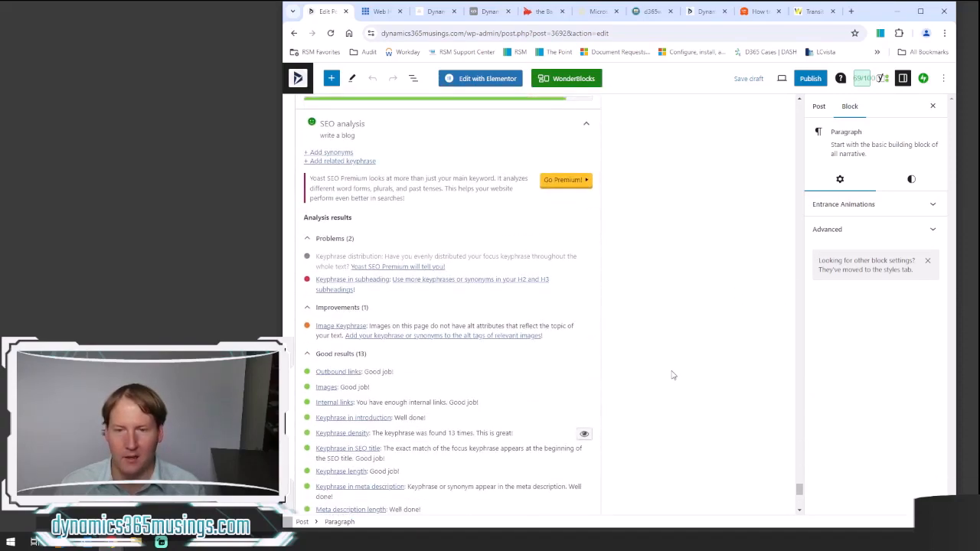
scroll(673, 375, "down", 2)
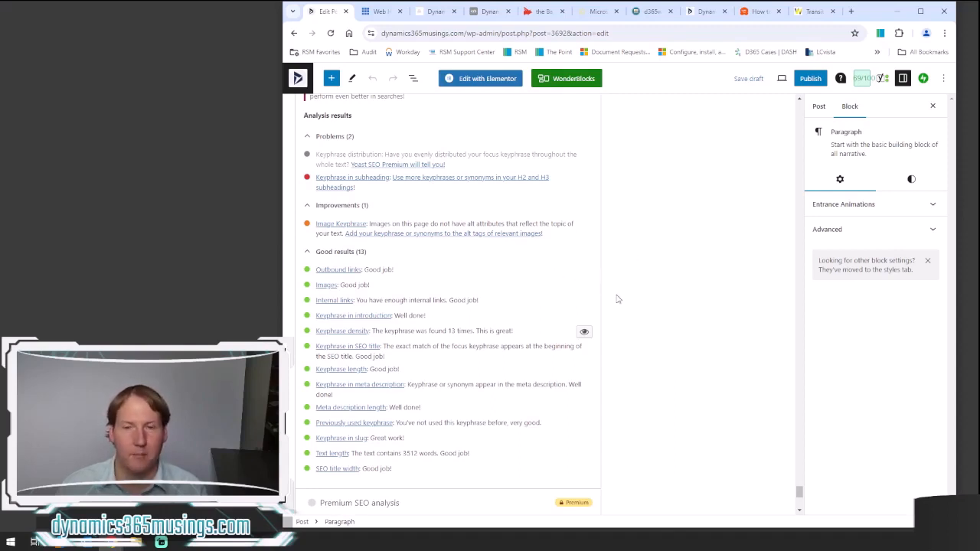
scroll(618, 299, "down", 1)
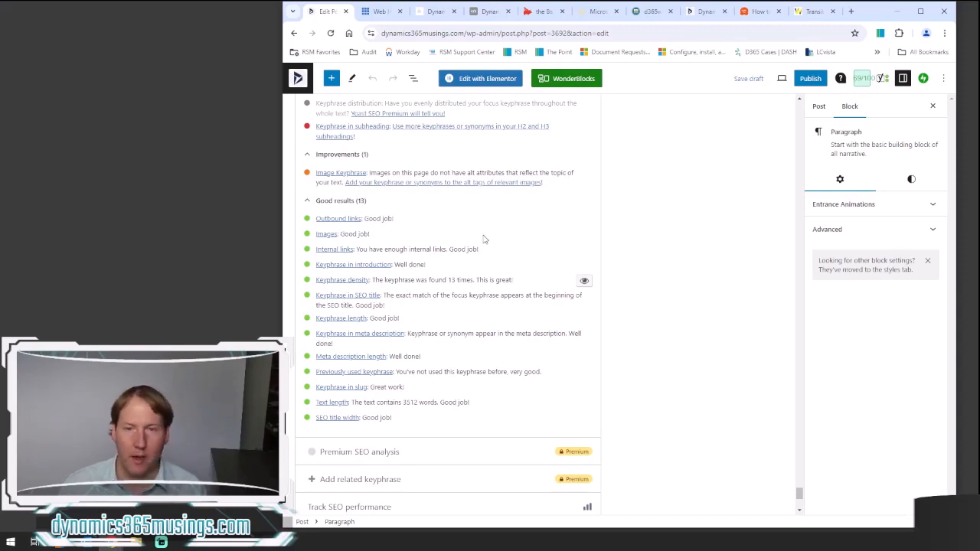
- Highlight the internal links, images, keyphrase density and keyphrase in introduction results one after another in the SEO analysis
left_click_drag(503, 250, 312, 249)
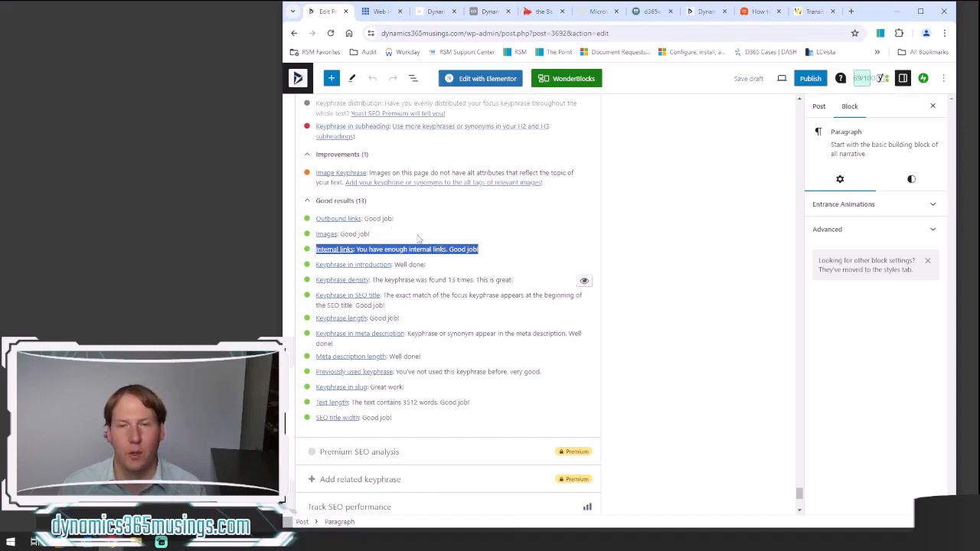
left_click_drag(397, 240, 316, 242)
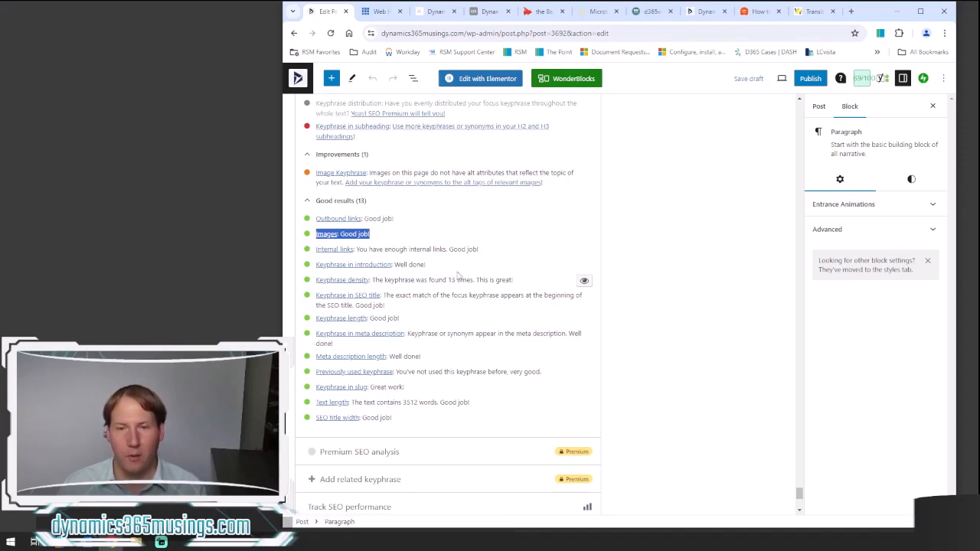
left_click_drag(514, 281, 318, 289)
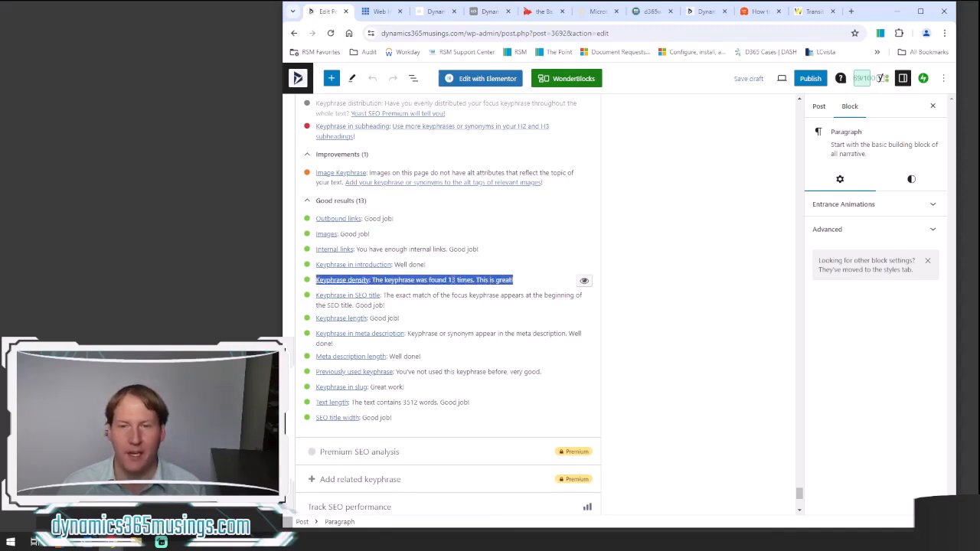
left_click(457, 281)
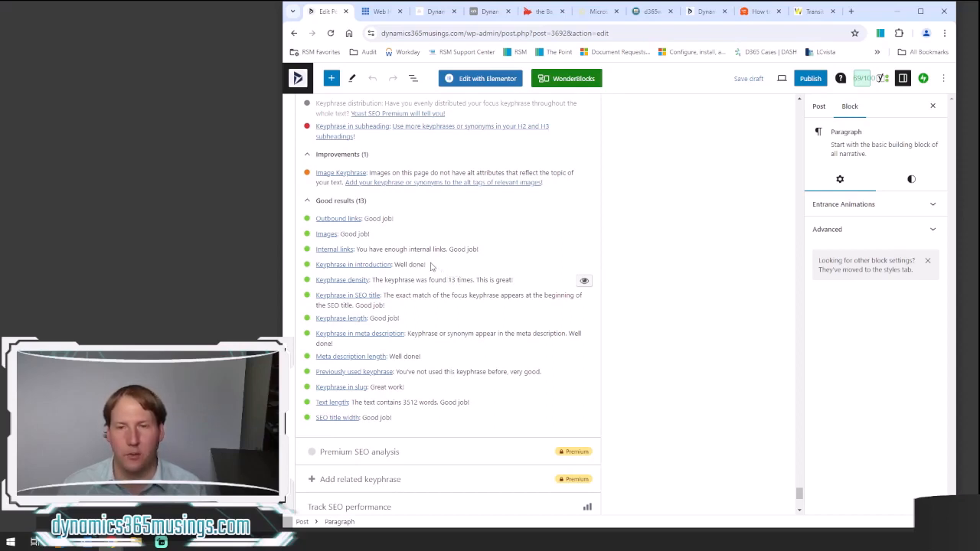
left_click_drag(427, 265, 315, 268)
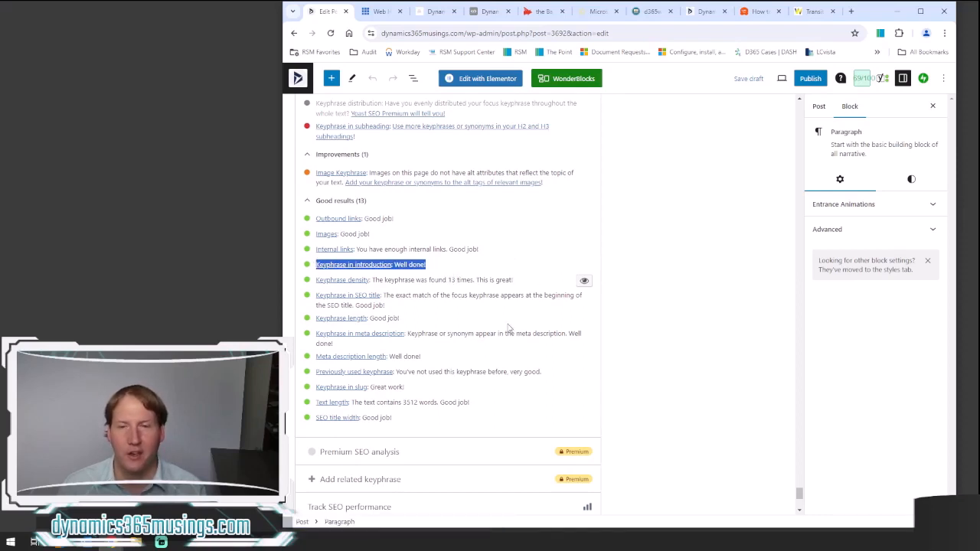
- Highlight the keyphrase in SEO title result and the keyphrase length result in the SEO analysis
scroll(507, 330, "down", 2)
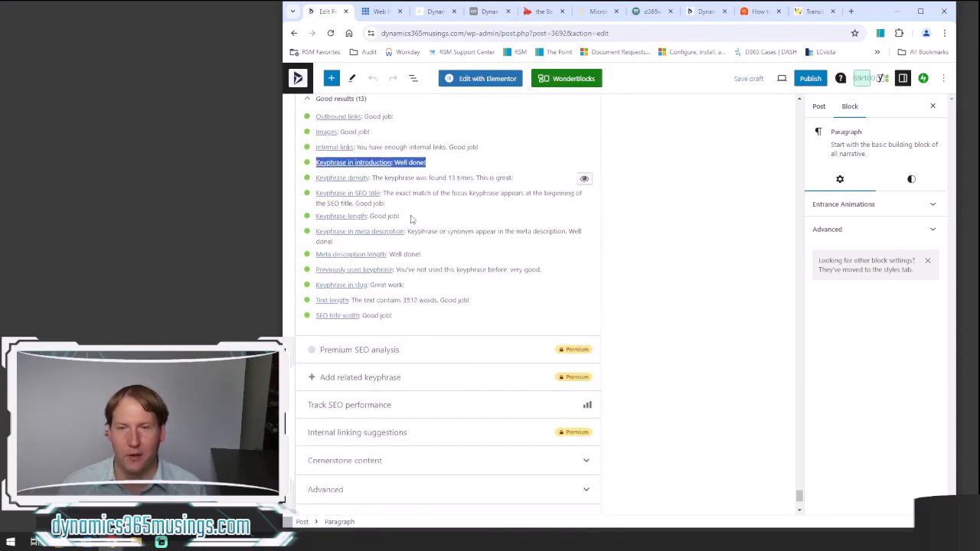
left_click(412, 208)
left_click_drag(386, 203, 316, 193)
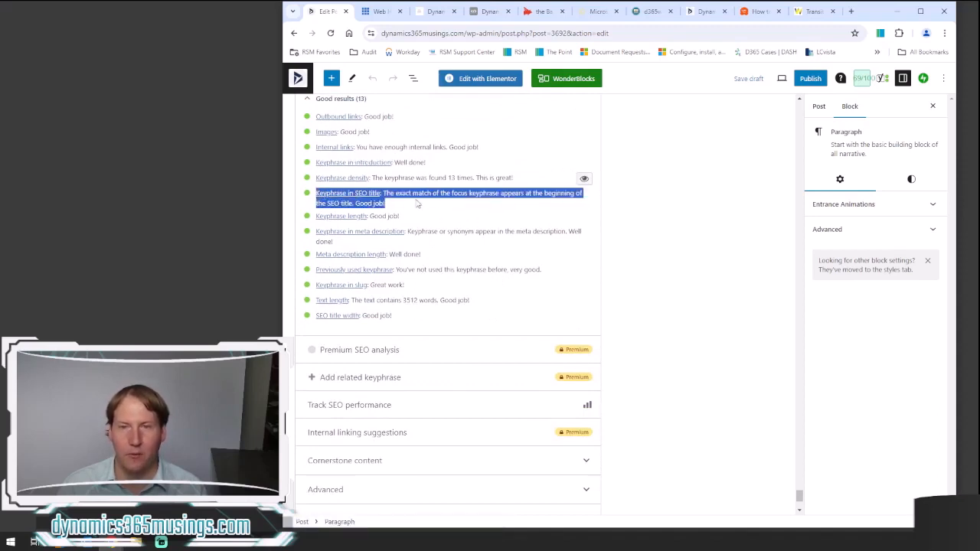
left_click_drag(435, 221, 314, 222)
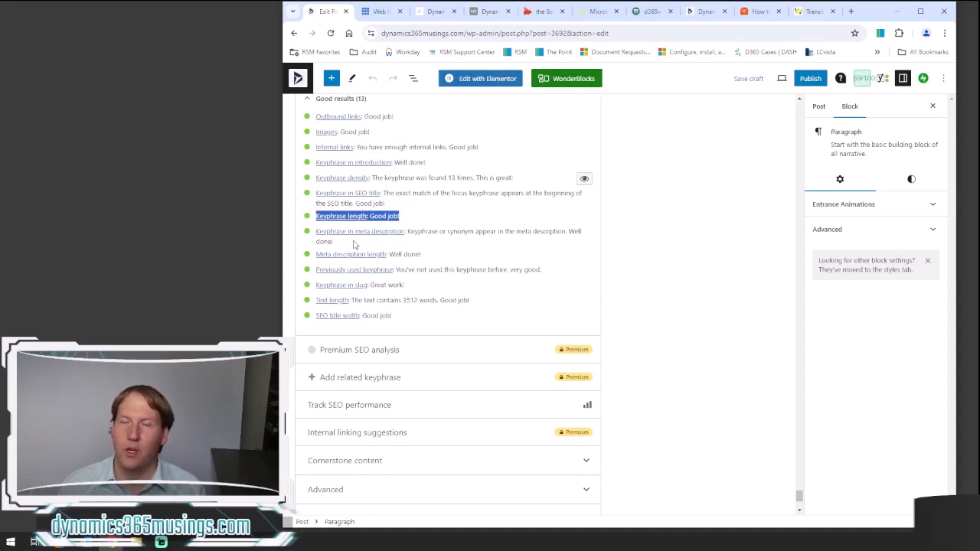
- Highlight the keyphrase in meta description, meta description length and previously used keyphrase results in the SEO analysis
left_click_drag(352, 245, 314, 239)
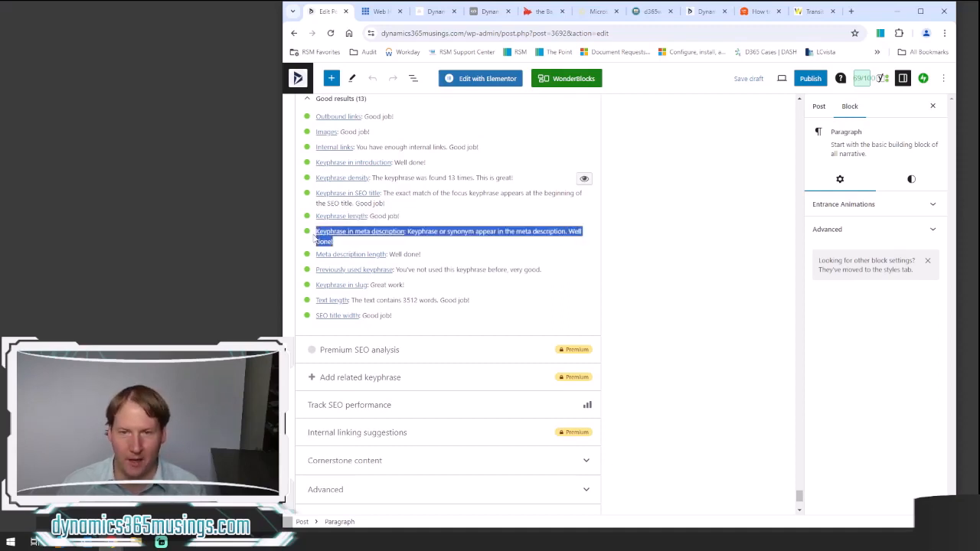
scroll(402, 383, "down", 1)
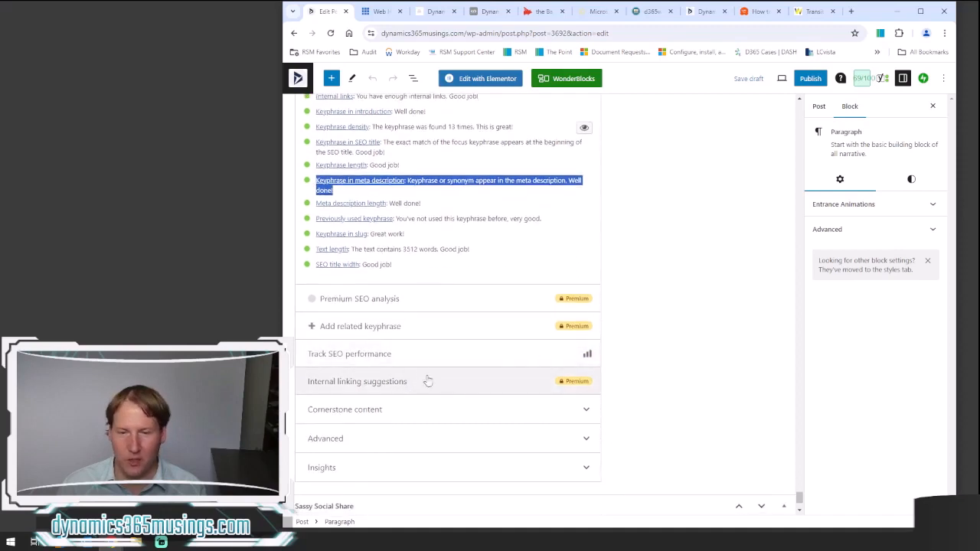
scroll(411, 360, "up", 1)
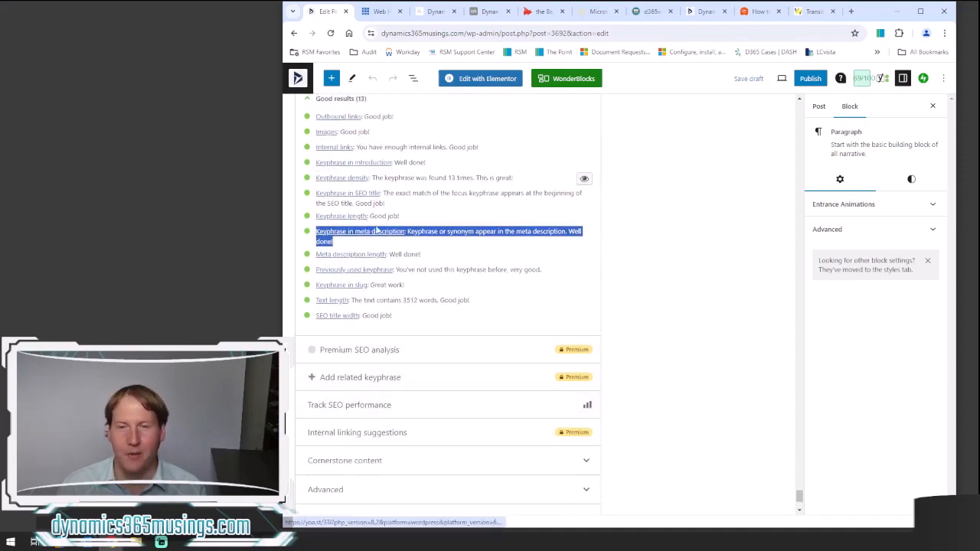
left_click(431, 262)
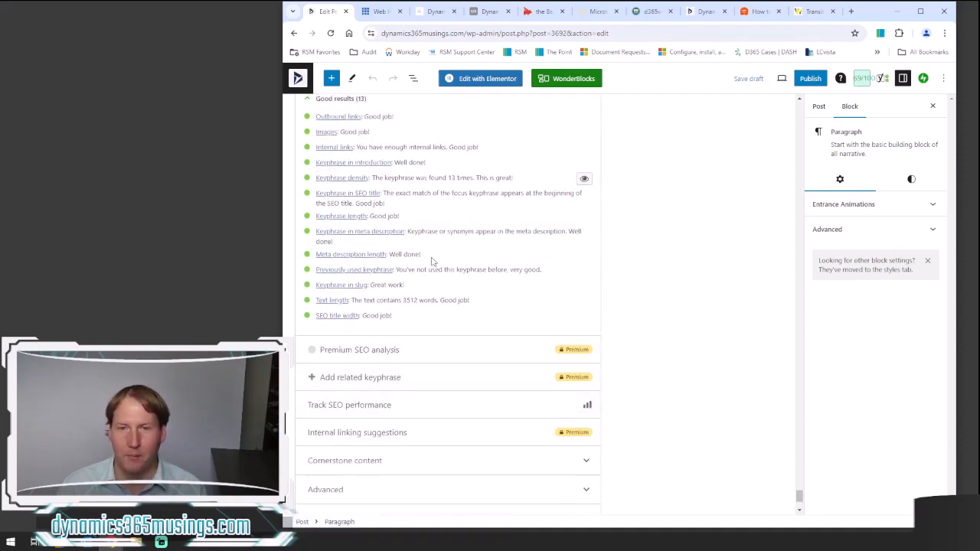
mouse_move(316, 270)
left_mouse_down()
mouse_move(350, 266)
mouse_move(320, 260)
left_mouse_up()
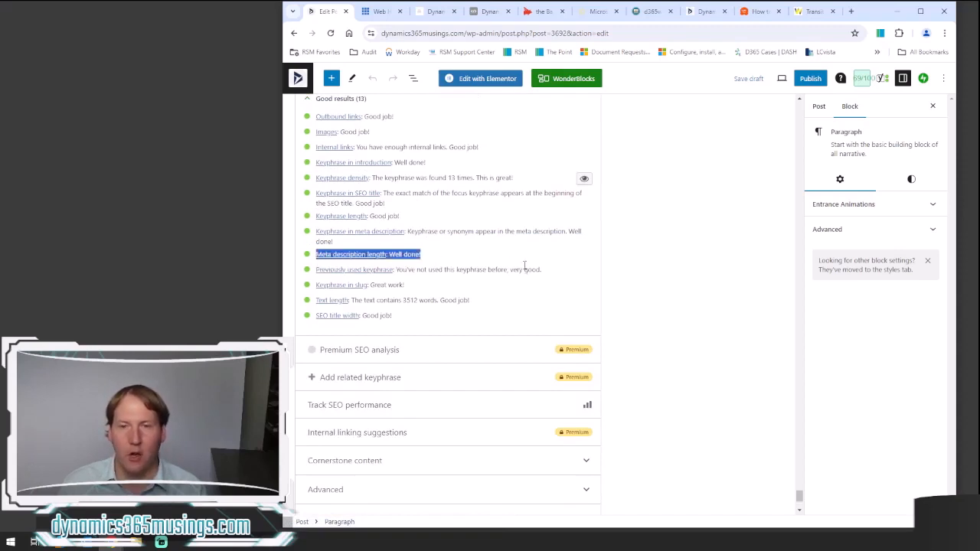
left_click_drag(531, 266, 316, 276)
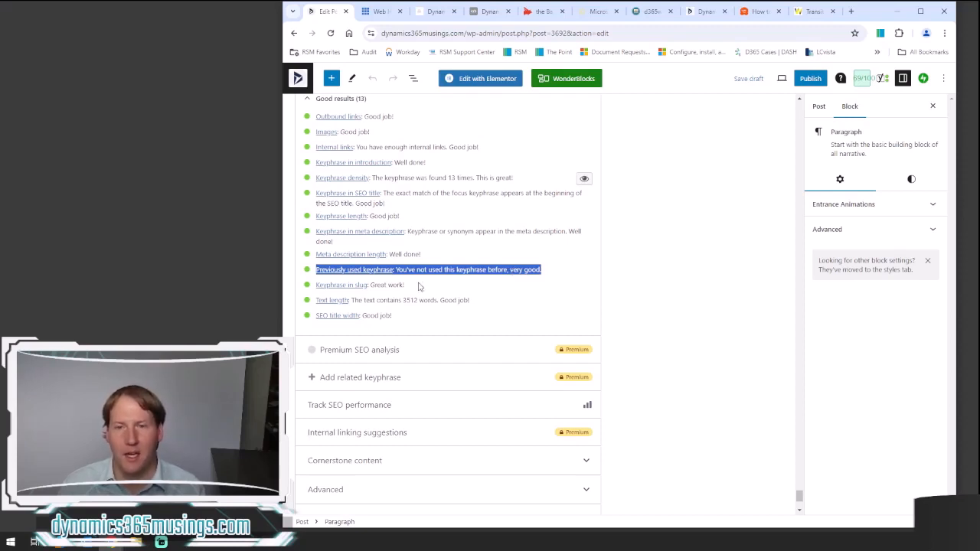
- Highlight the keyphrase in slug, text length and SEO title width results in the SEO analysis
left_click_drag(421, 284, 360, 294)
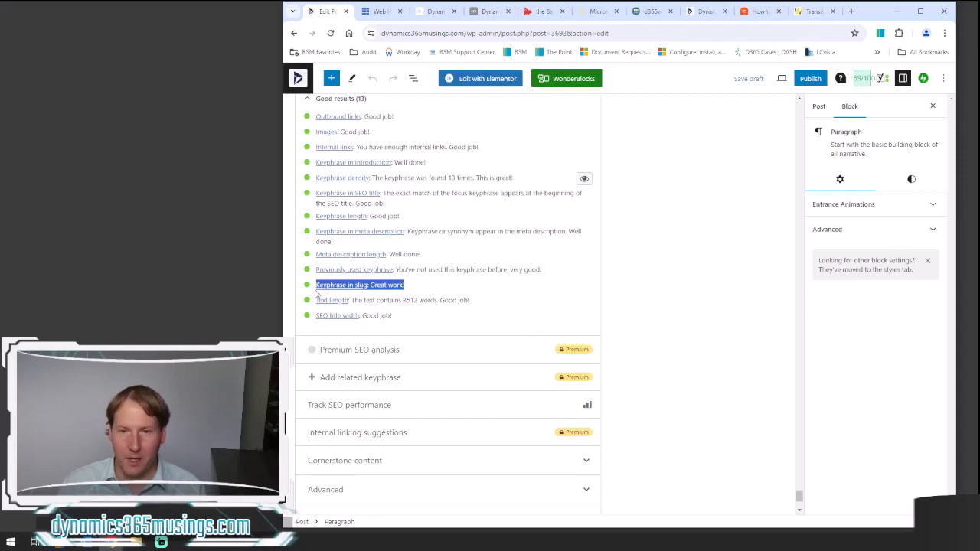
left_click(480, 306)
left_click_drag(480, 306, 312, 301)
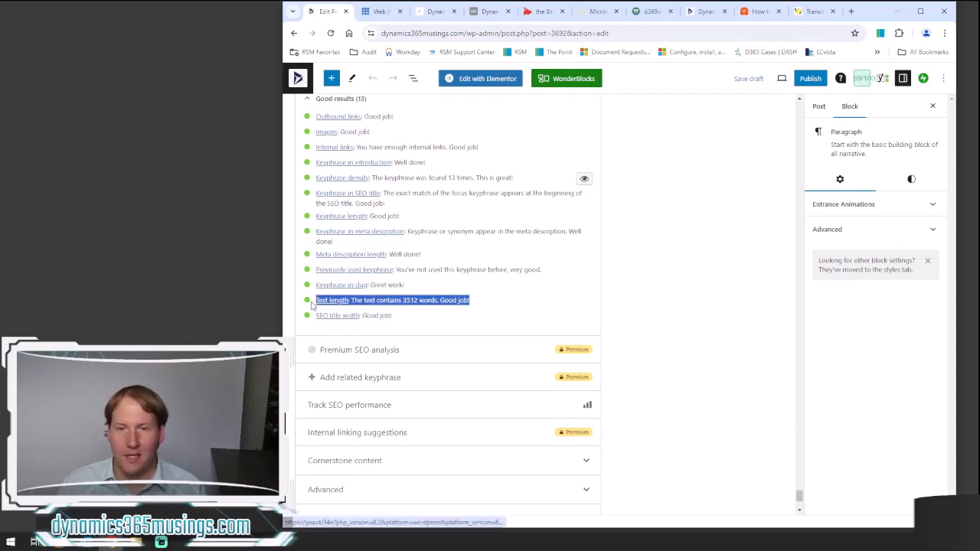
left_click(494, 304)
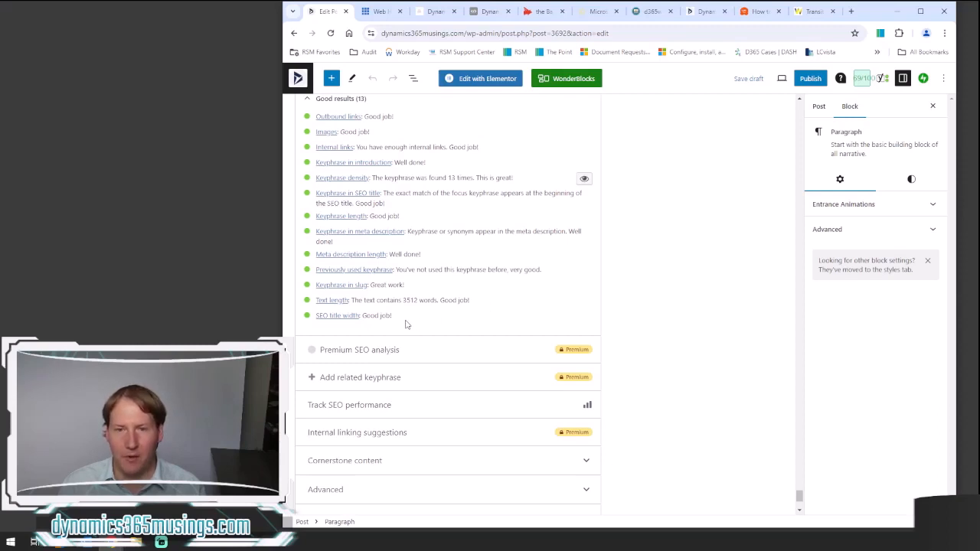
left_click_drag(407, 322, 314, 321)
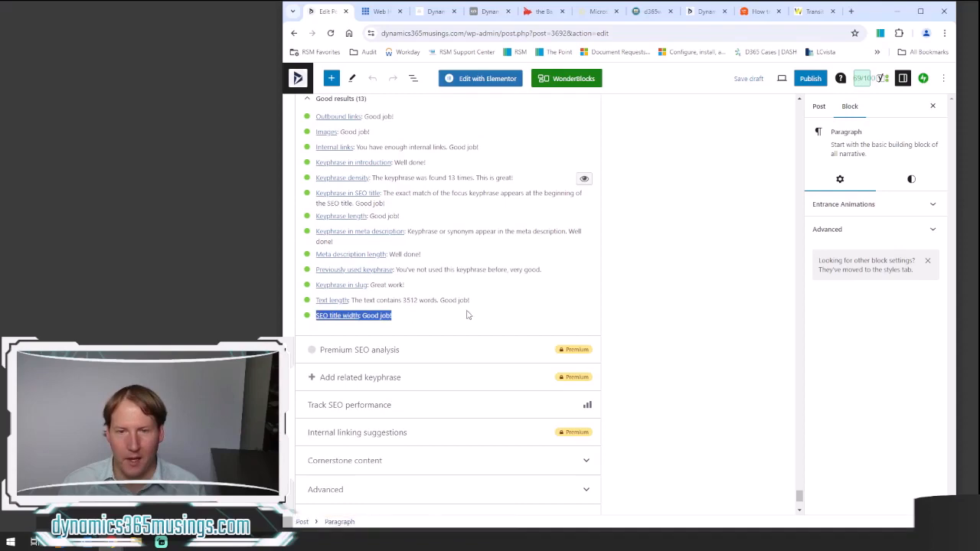
- Switch the Yoast SEO section from the SEO analysis to the Readability analysis
scroll(491, 320, "up", 2)
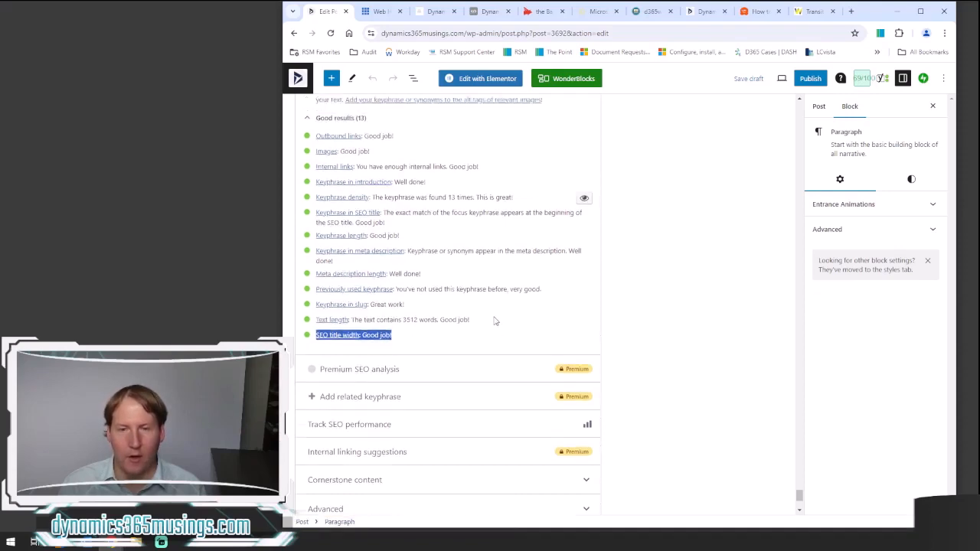
scroll(416, 295, "up", 10)
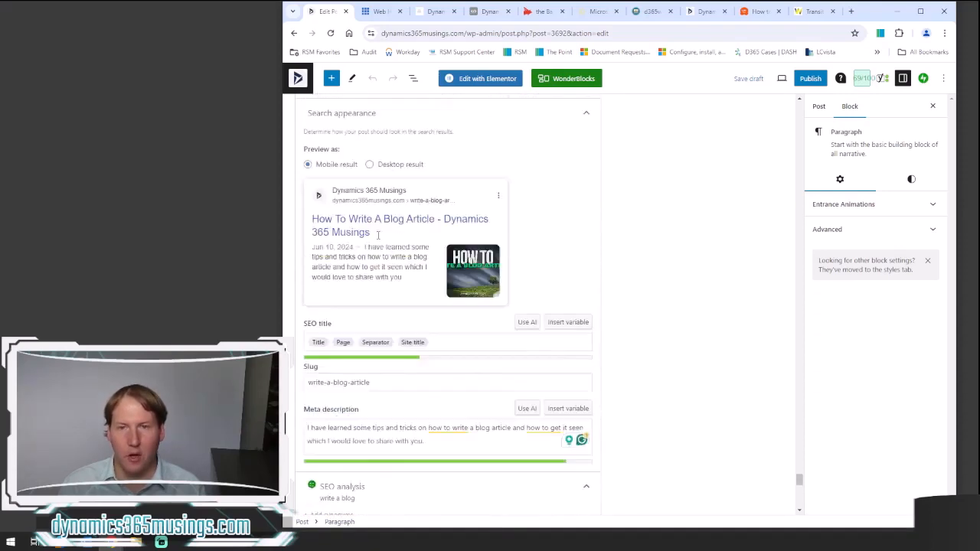
left_click(376, 121)
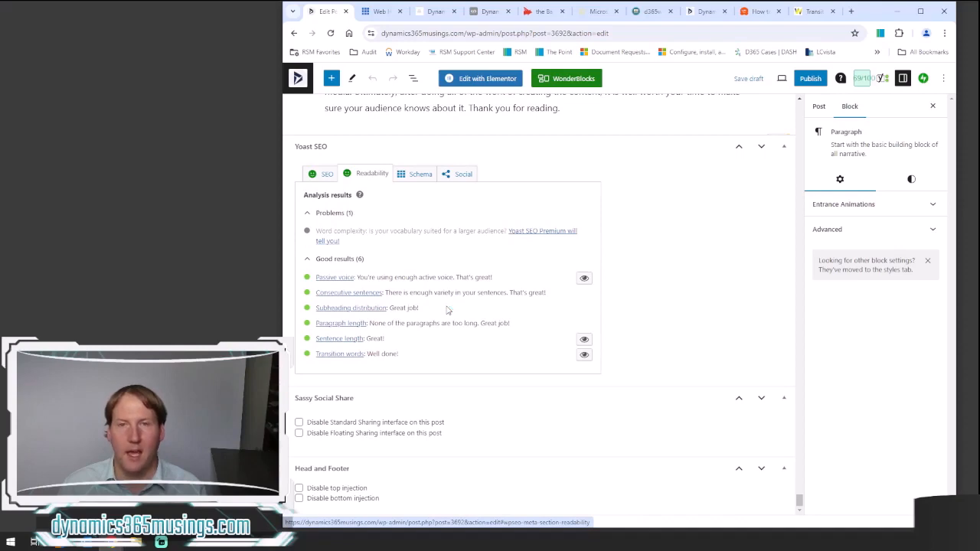
- Select the article's Conclusion heading, show its available heading levels, and close the list without changing the level
scroll(448, 310, "up", 3)
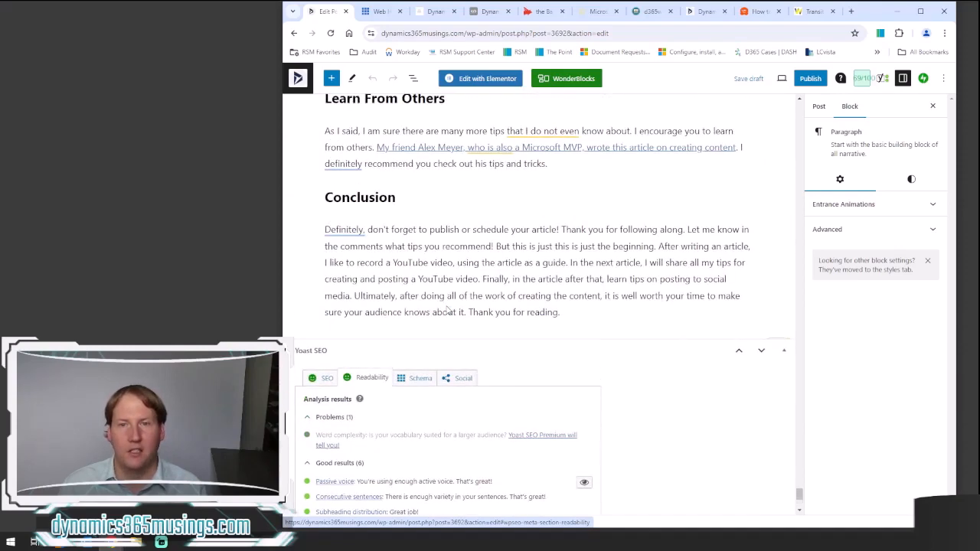
left_click(357, 198)
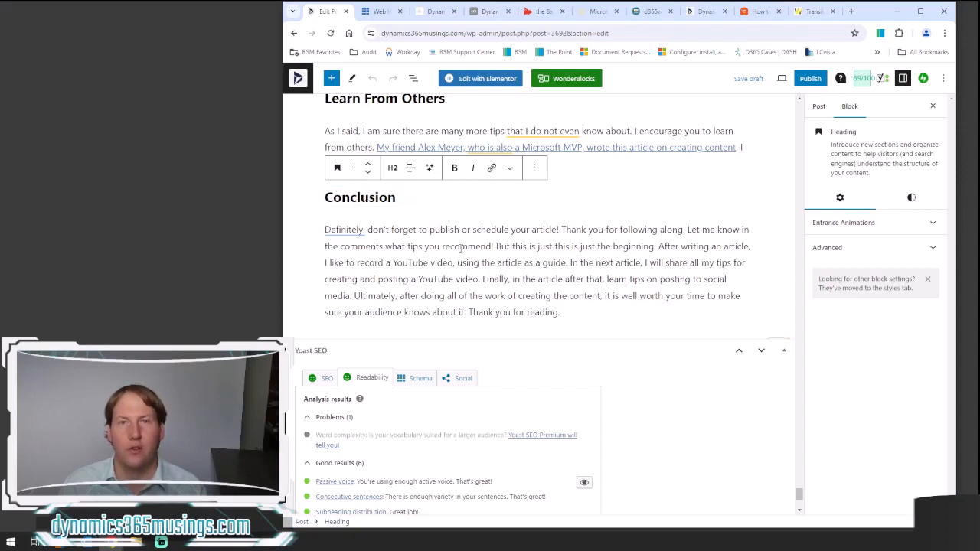
scroll(370, 368, "down", 2)
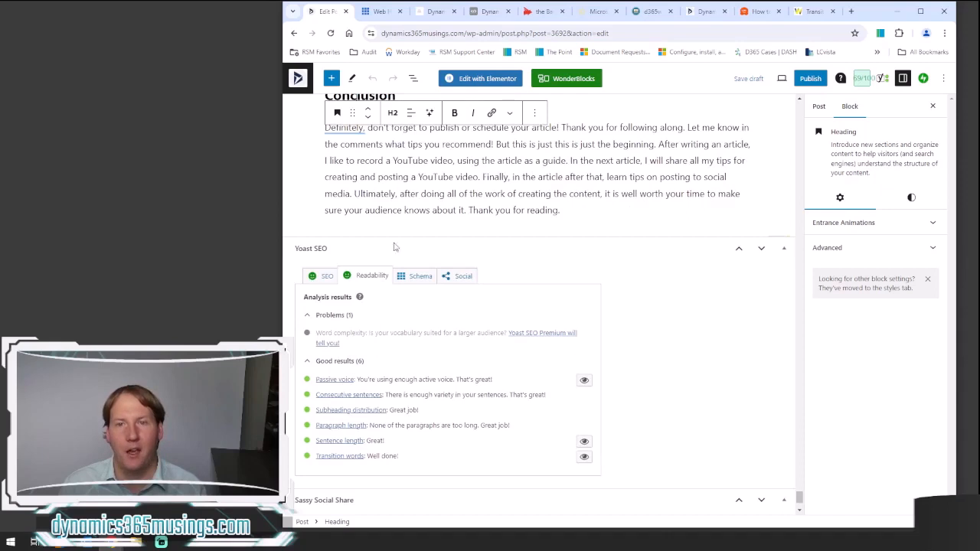
left_click(393, 112)
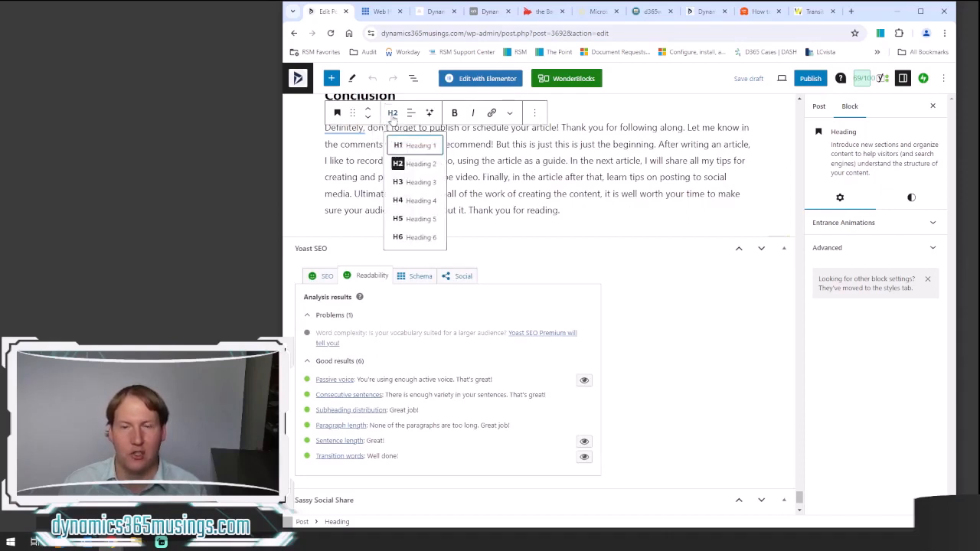
left_click(629, 160)
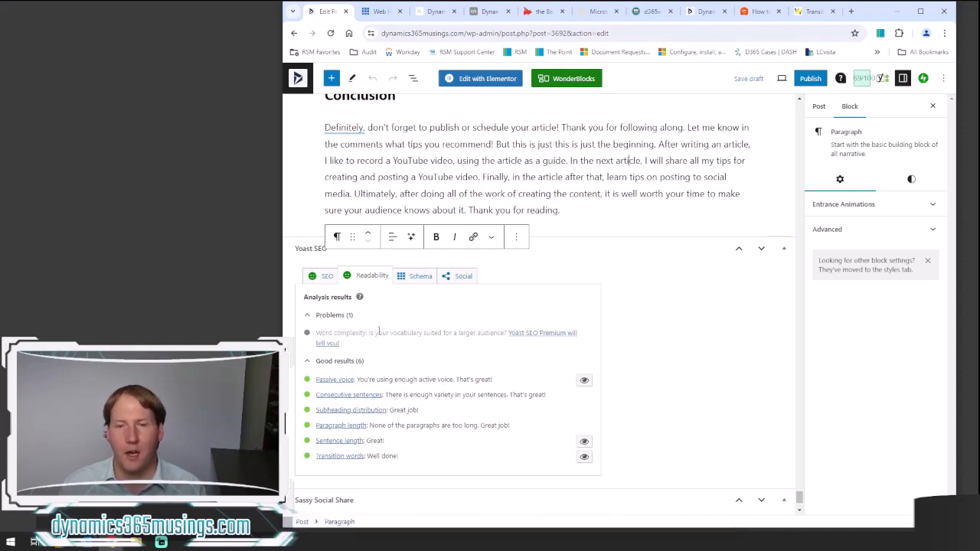
- Highlight the word complexity problem in the readability analysis and look over the Canva image instructions in the article
left_click_drag(392, 333, 470, 335)
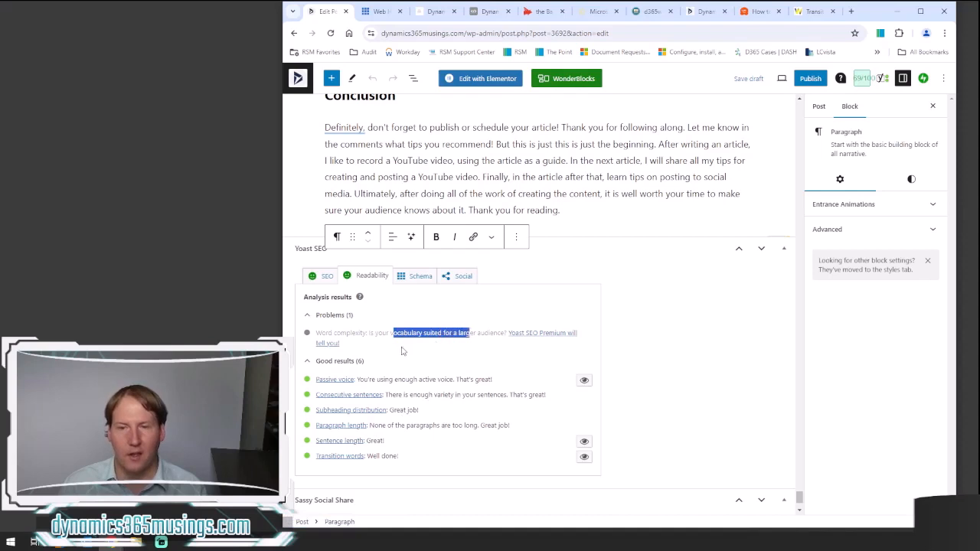
left_click(404, 352)
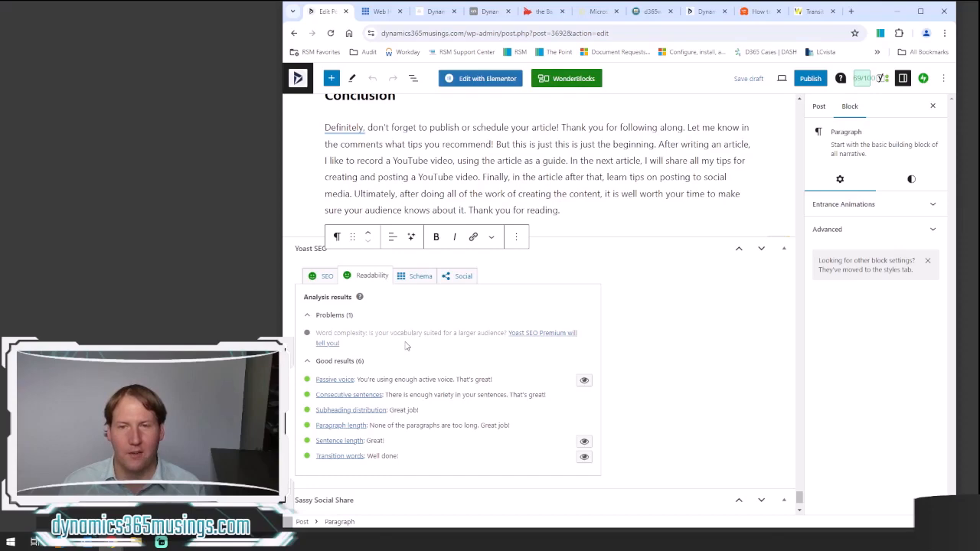
scroll(406, 346, "up", 2)
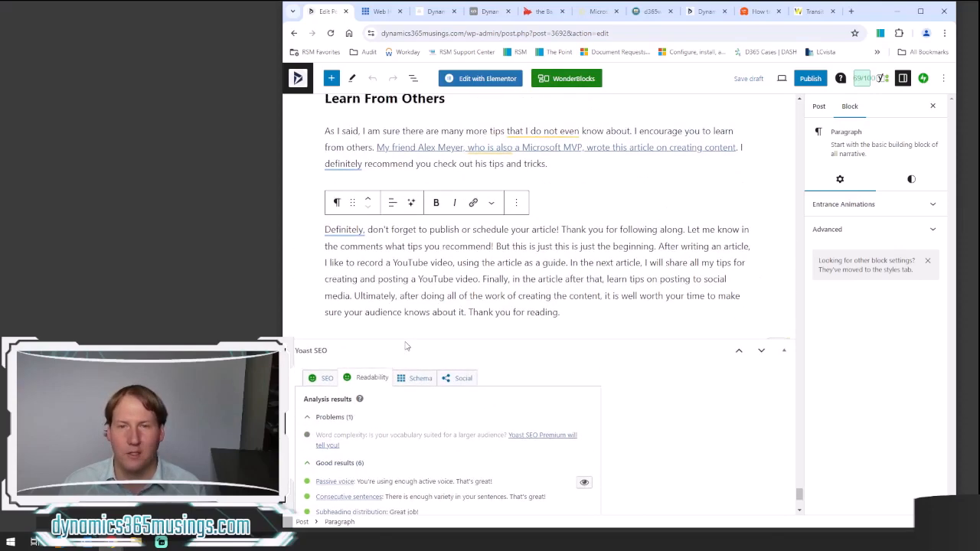
scroll(381, 311, "up", 9)
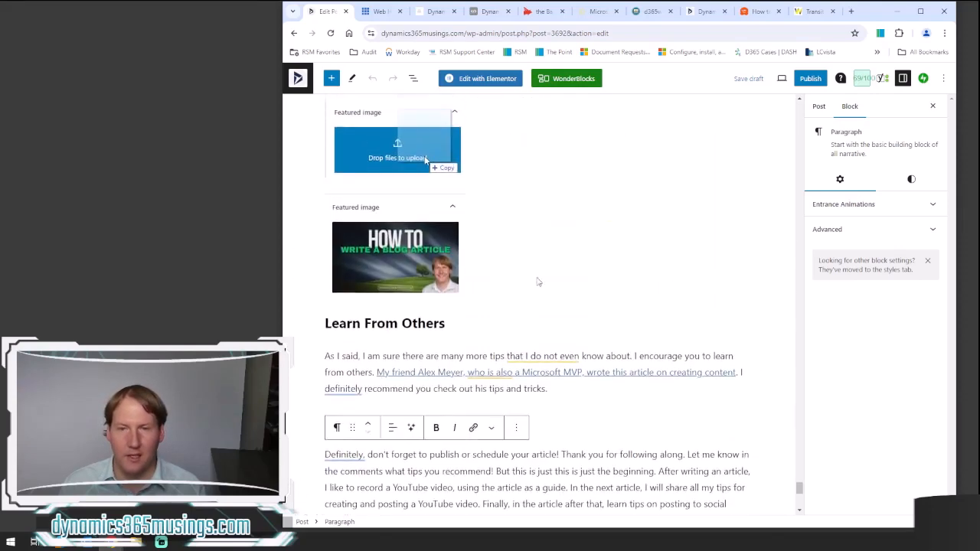
scroll(666, 410, "up", 10)
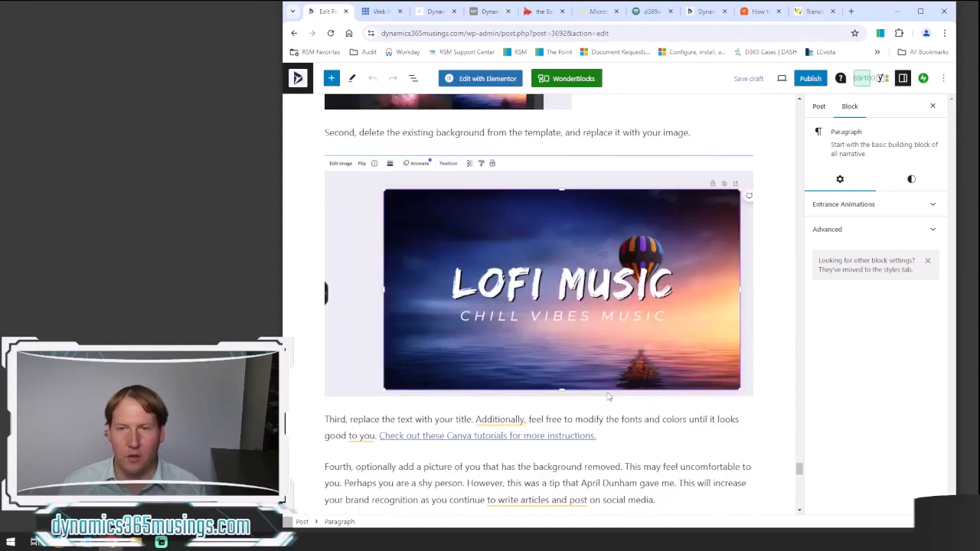
scroll(431, 335, "down", 3)
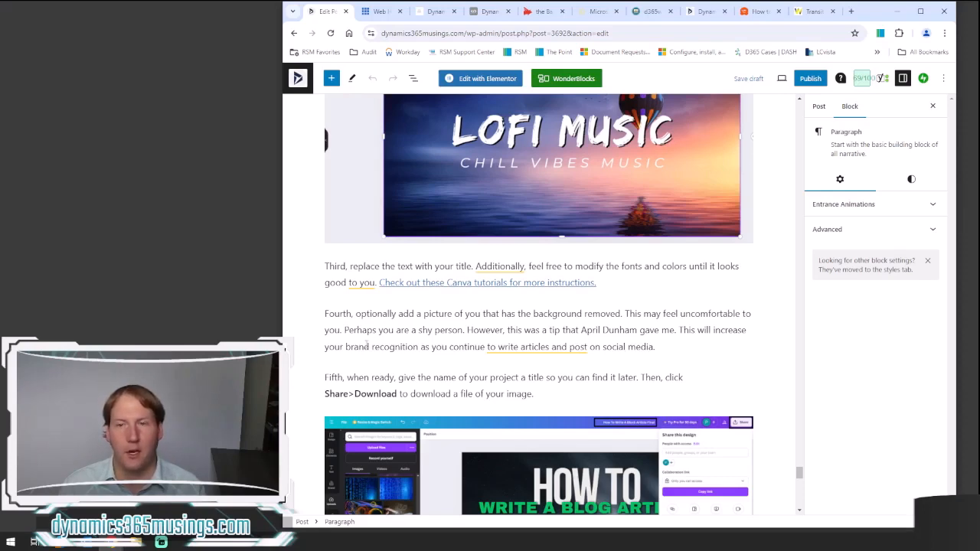
scroll(369, 346, "up", 1)
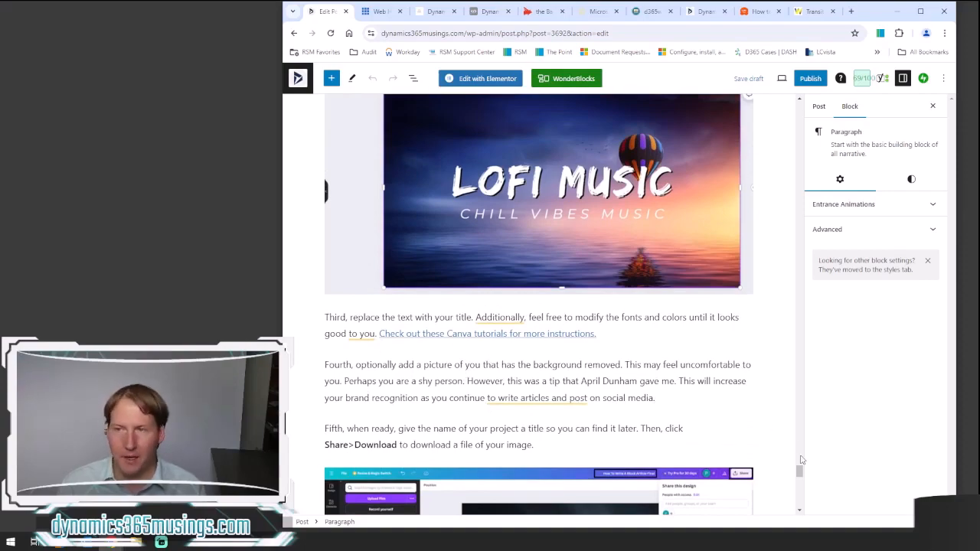
- Insert an empty paragraph block between the introductory paragraph and the My Experience heading
left_click_drag(801, 471, 799, 108)
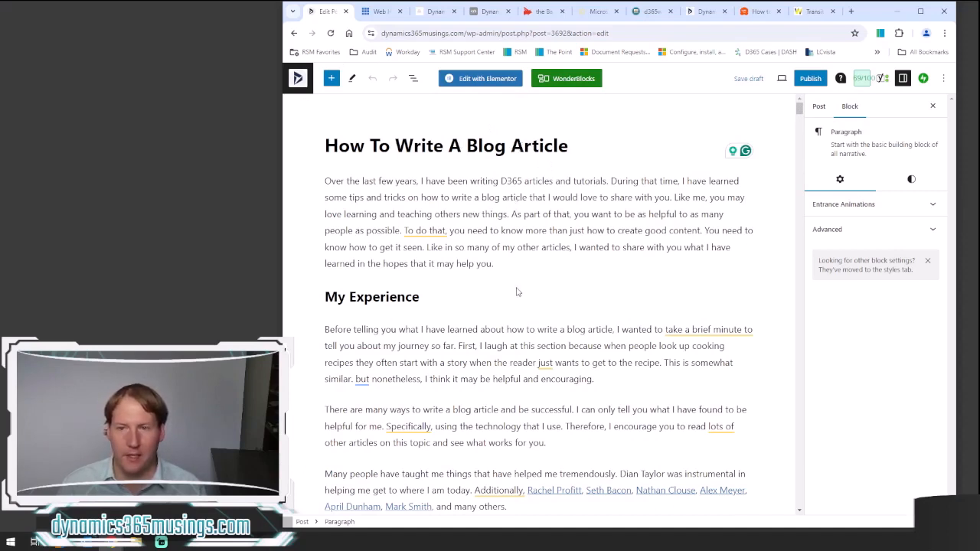
mouse_move(527, 285)
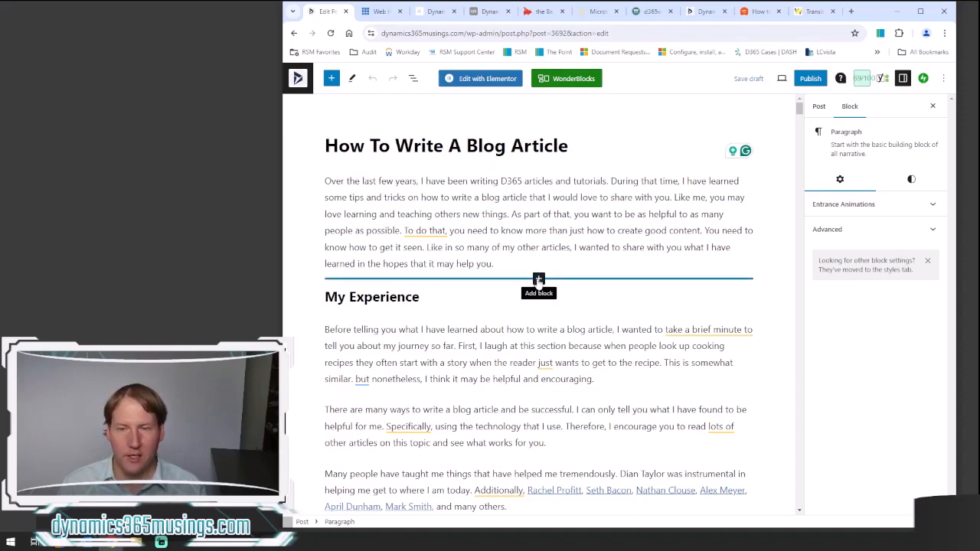
left_click(539, 280)
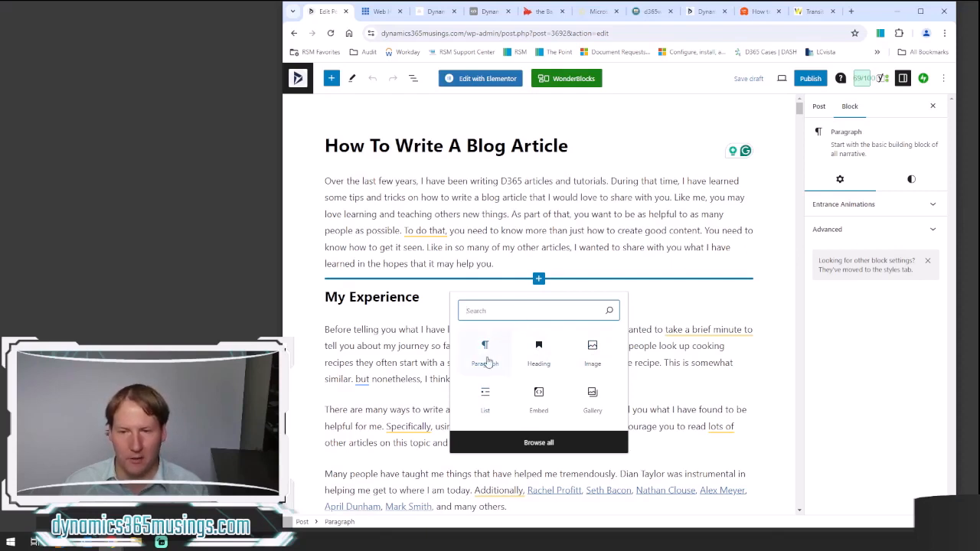
key("Tab")
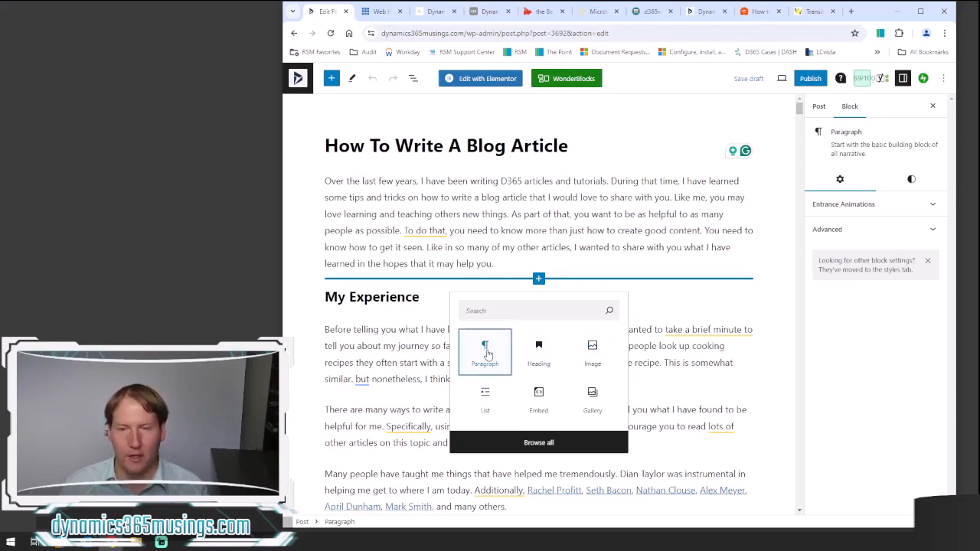
key("Return")
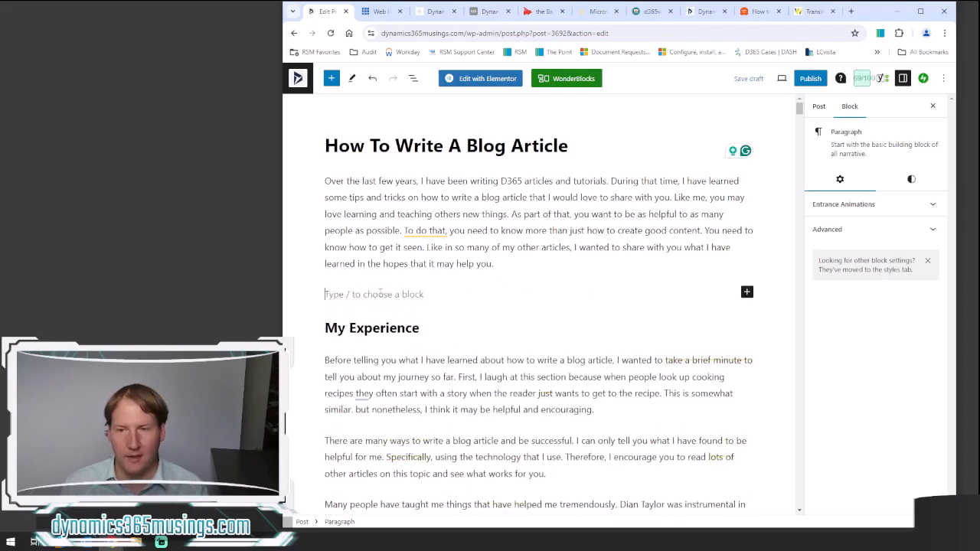
- Write "I can type right here" in the new paragraph, add a second paragraph reading "dsflkjldsfsdf", and start another empty paragraph
scroll(369, 294, "down", 2)
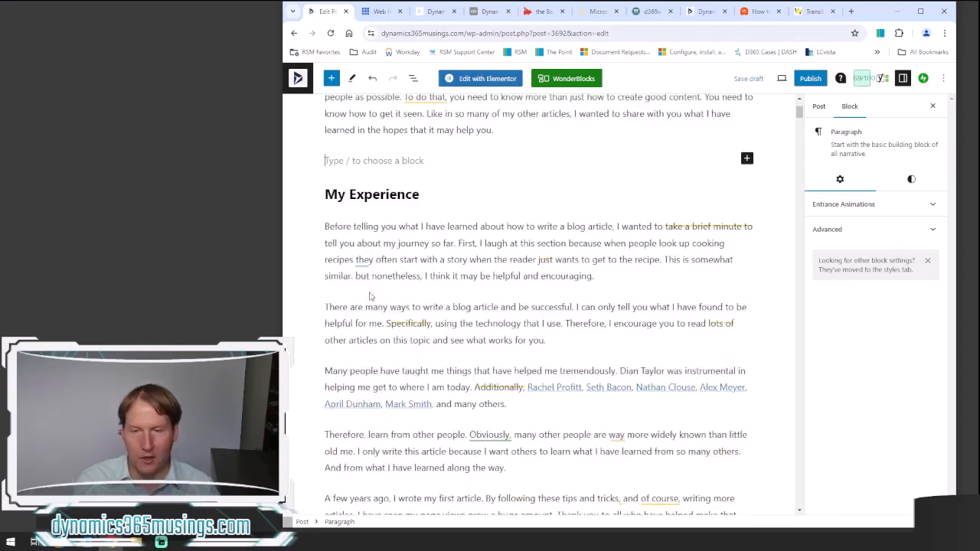
type("I can type")
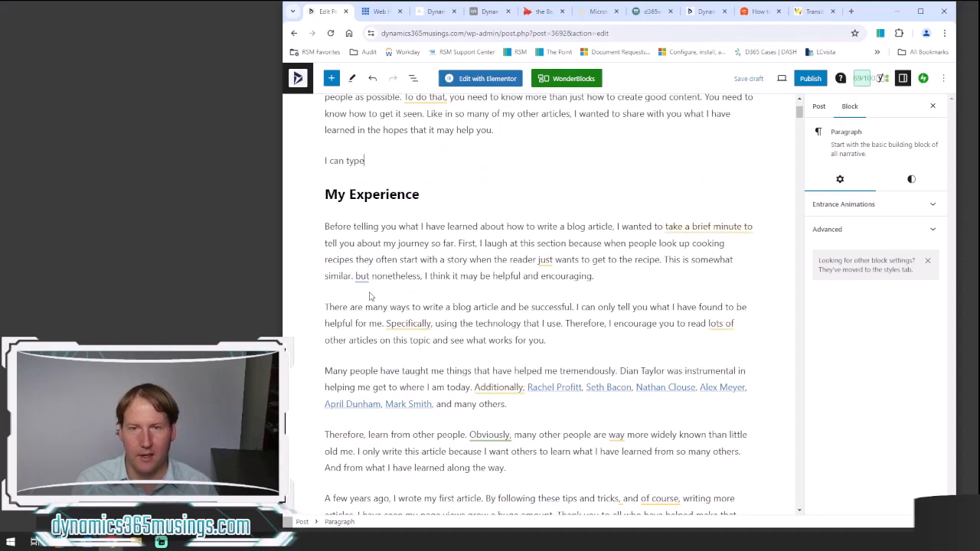
type(" right here")
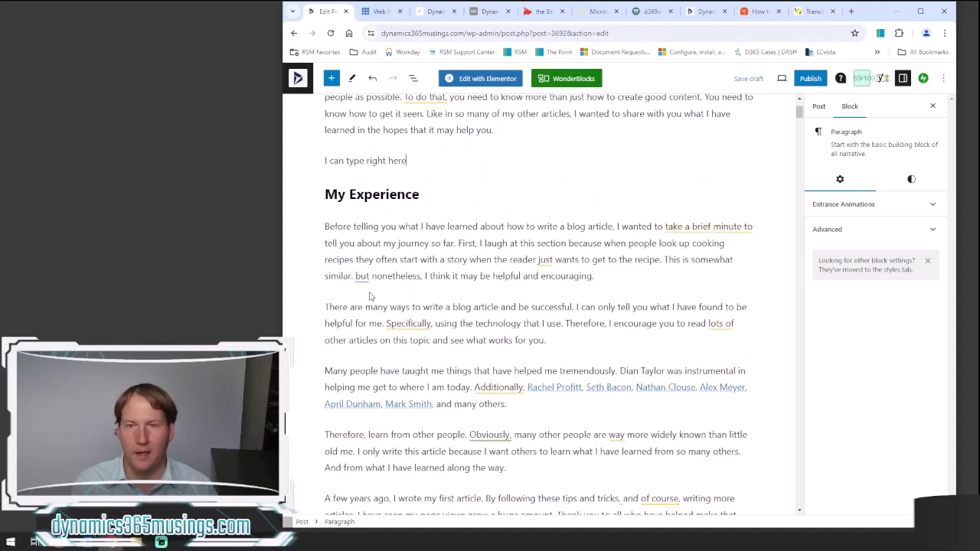
key("Return")
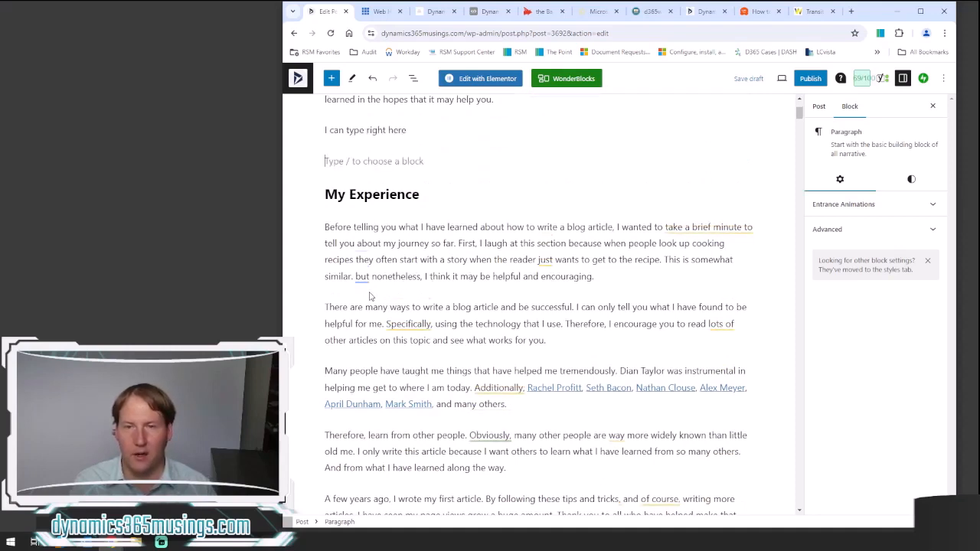
type("dsflkjldsfsdf")
key("Return")
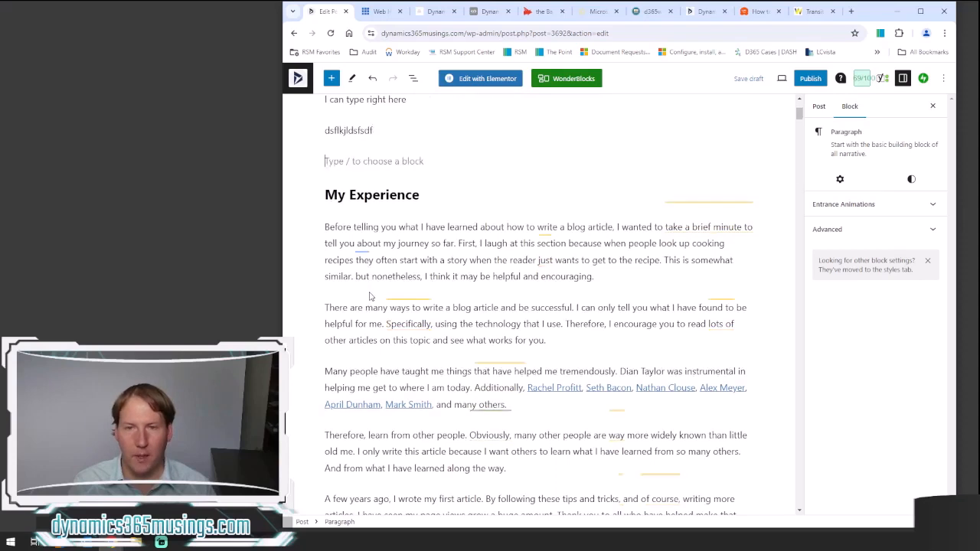
- Add a heading block reading "My new header" below the dsflkjldsfsdf paragraph, just above the My Experience heading
scroll(613, 222, "up", 1)
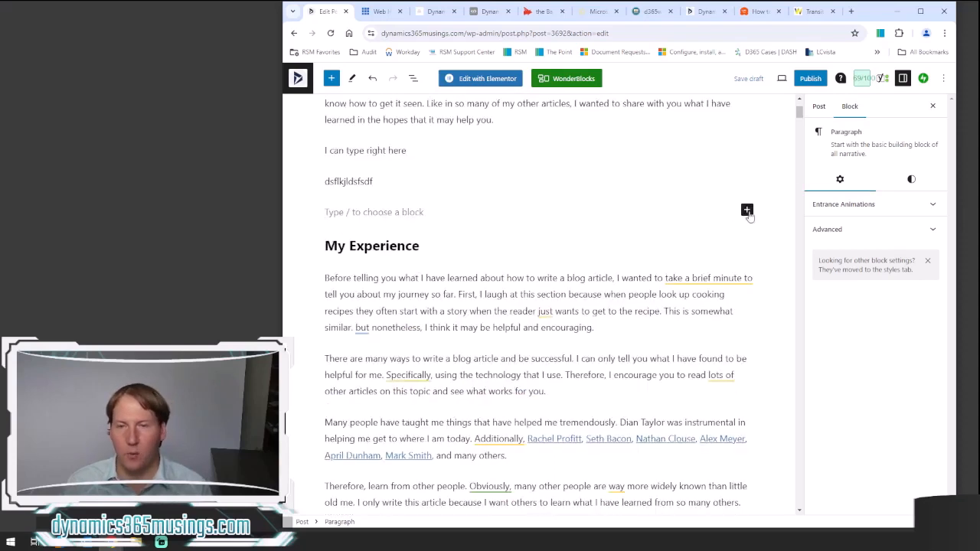
left_click(748, 212)
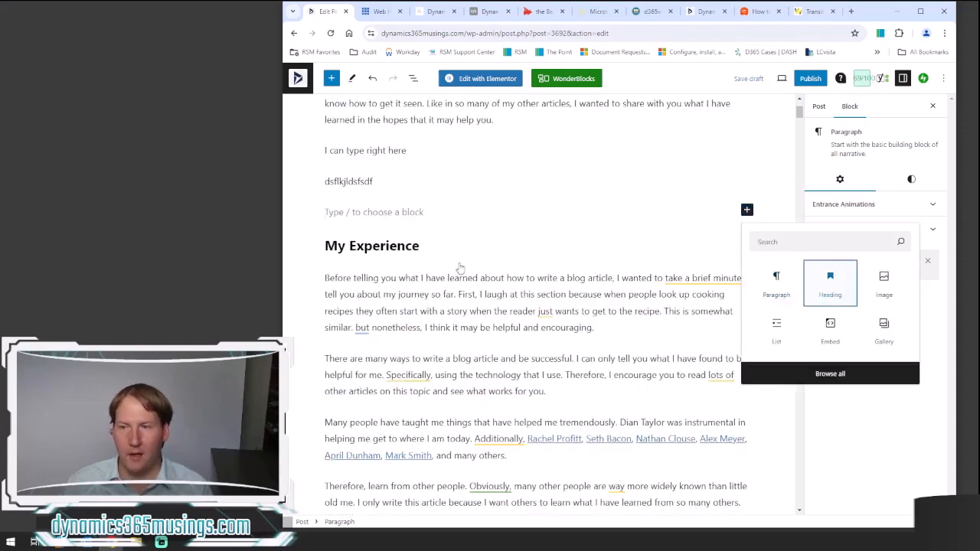
key("Return")
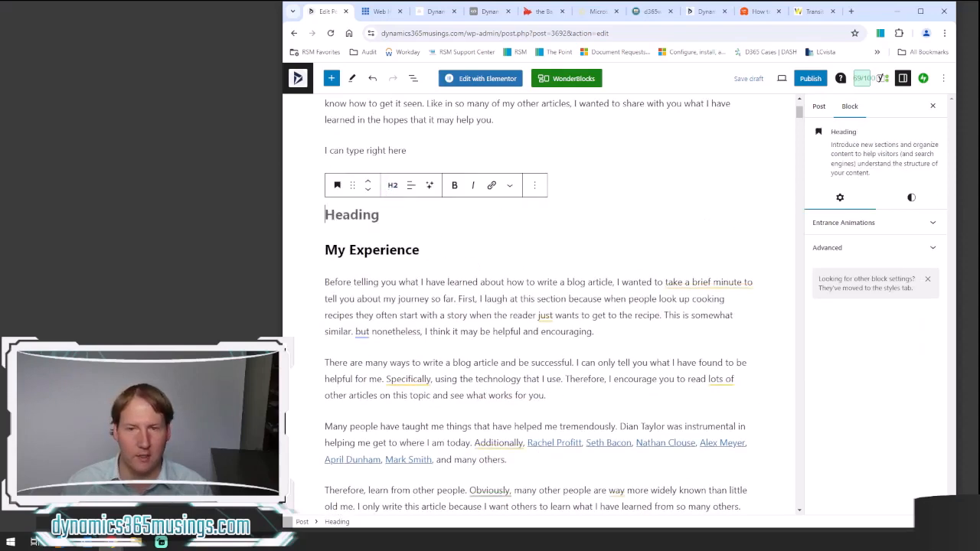
type("My ")
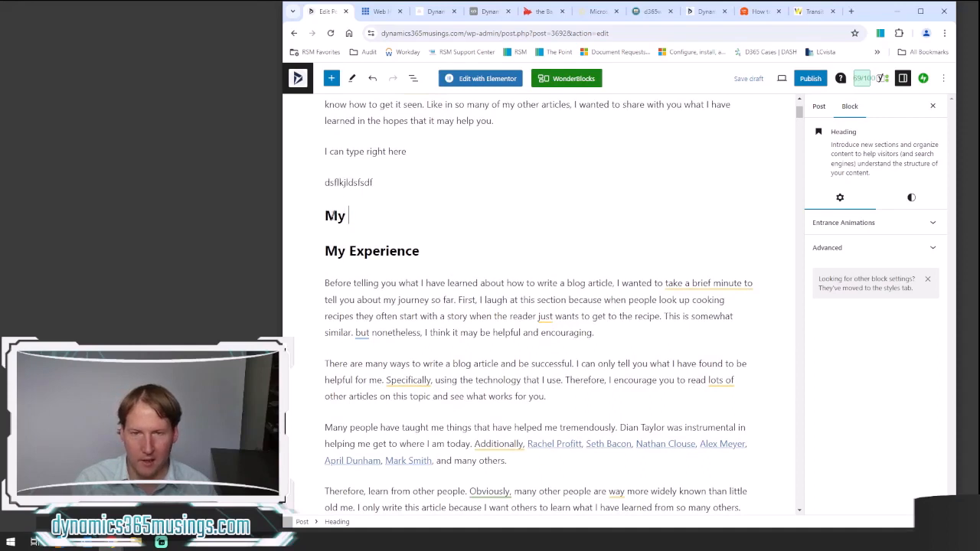
type("new header")
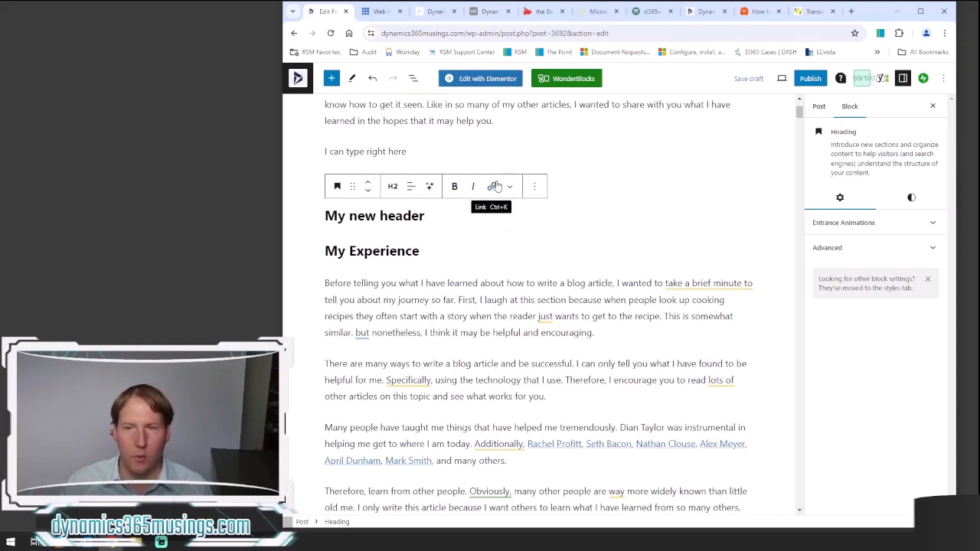
- Move the My new header heading up one block, above the dsflkjldsfsdf paragraph, and select the "I can type right here" paragraph
left_click(369, 186)
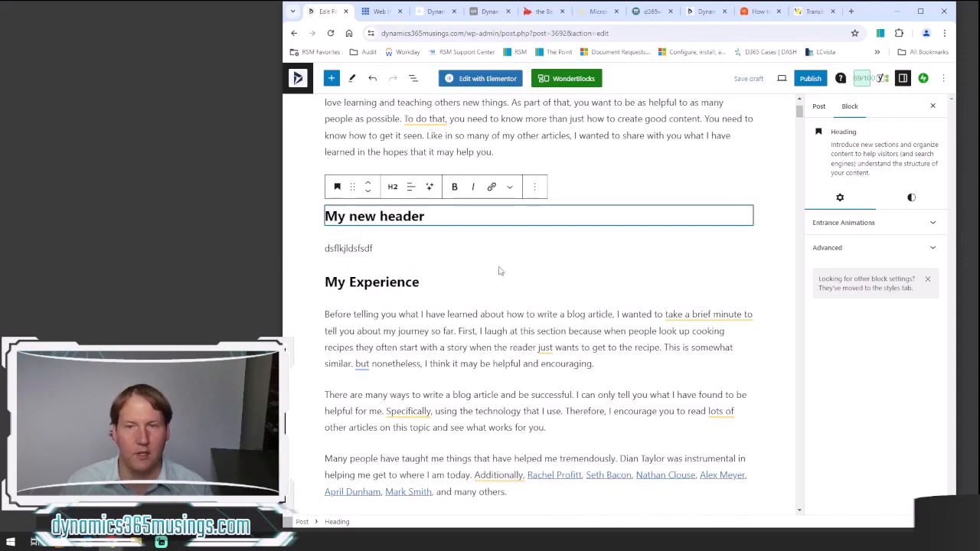
left_click(533, 167)
mouse_move(540, 197)
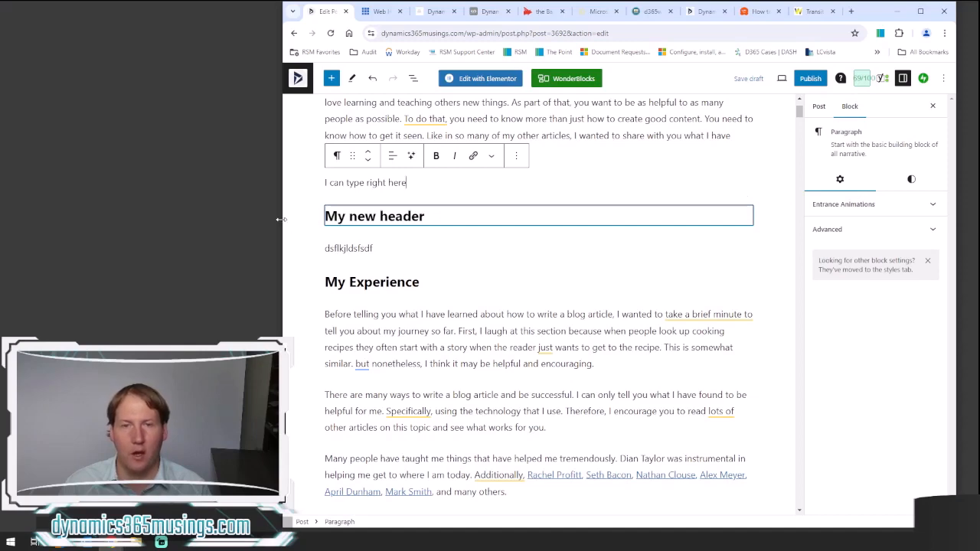
- Narrow the browser window slightly and search the block types insertable below My new header for "code" and "youtub"
left_click_drag(281, 219, 306, 227)
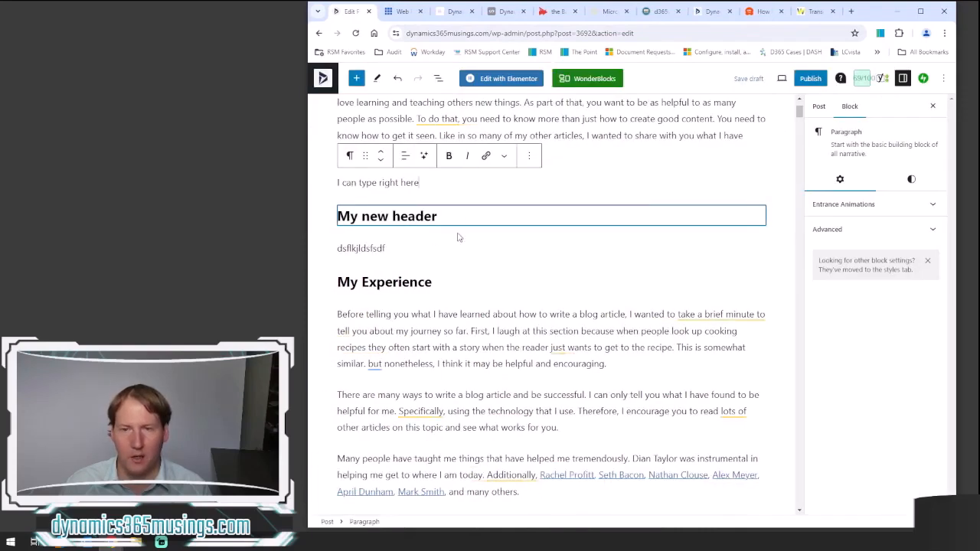
left_click(549, 245)
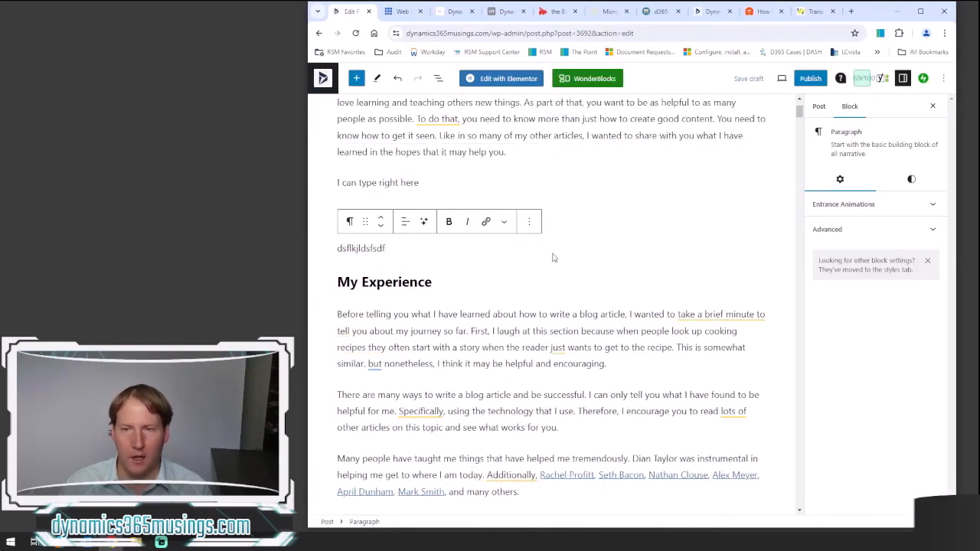
left_click(557, 277)
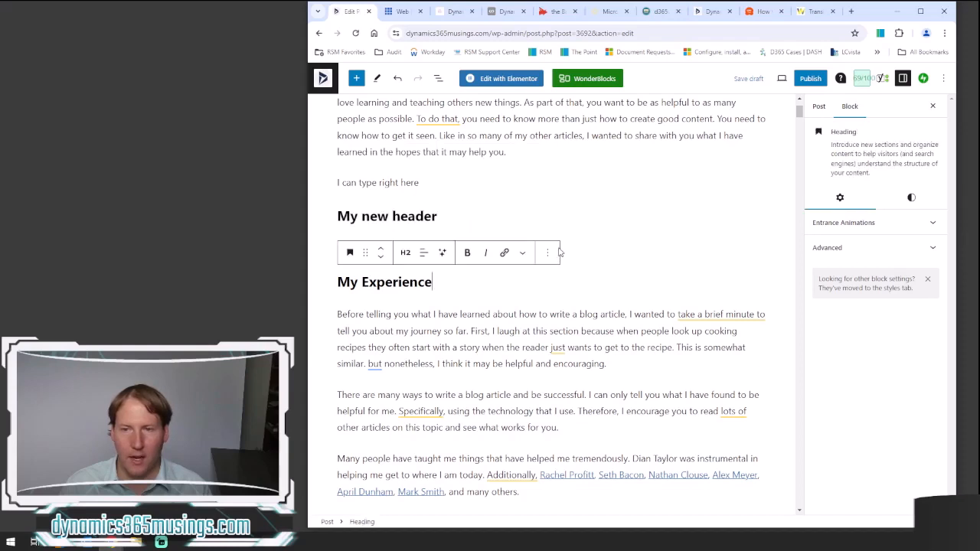
left_click(532, 217)
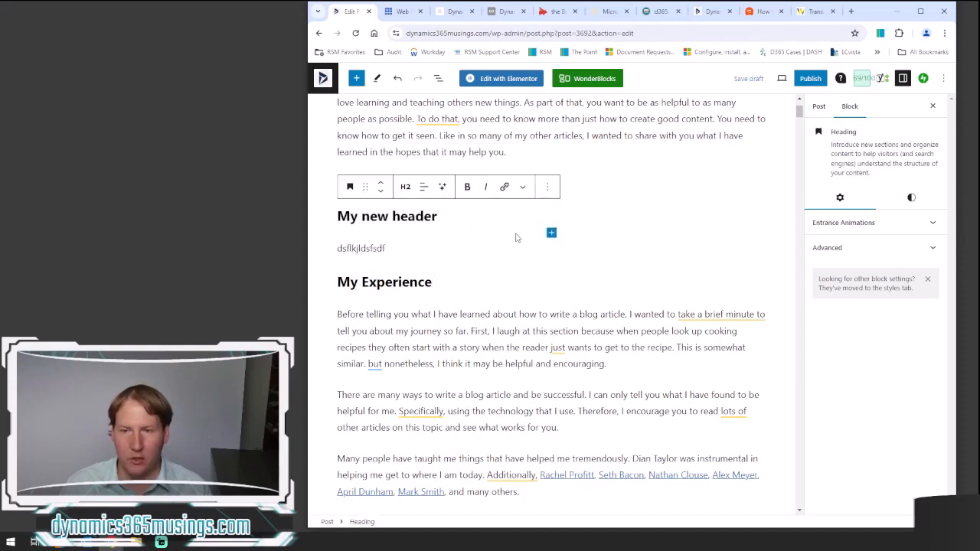
left_click(552, 233)
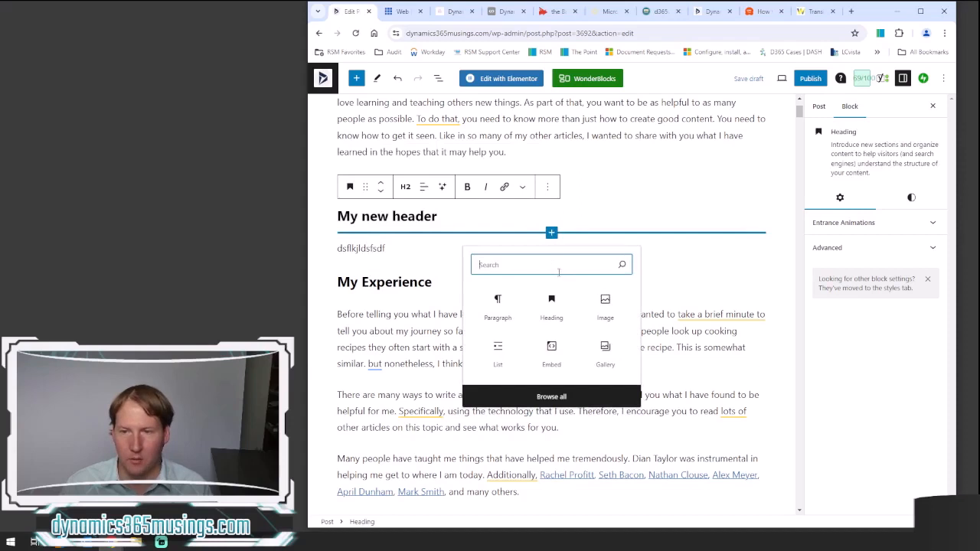
type("code")
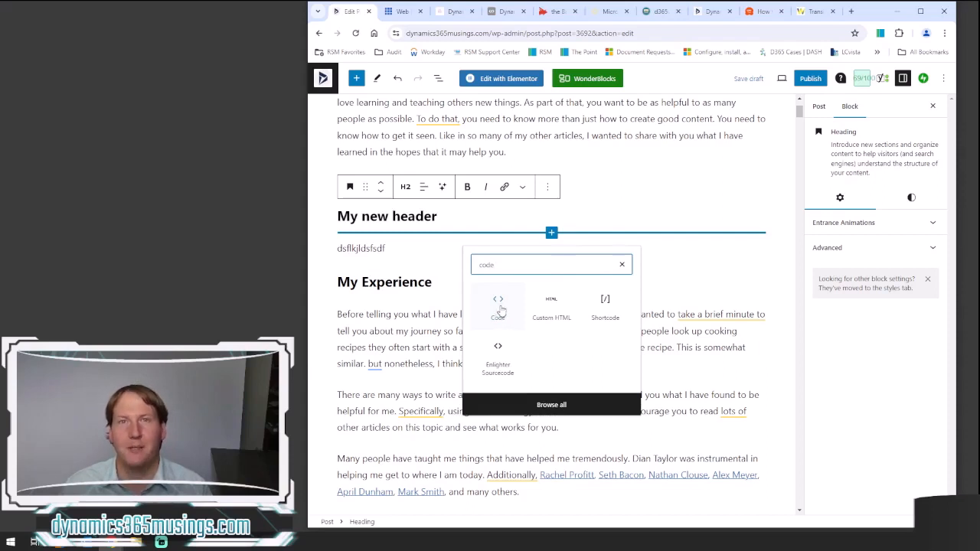
key("BackSpace")
key("BackSpace")
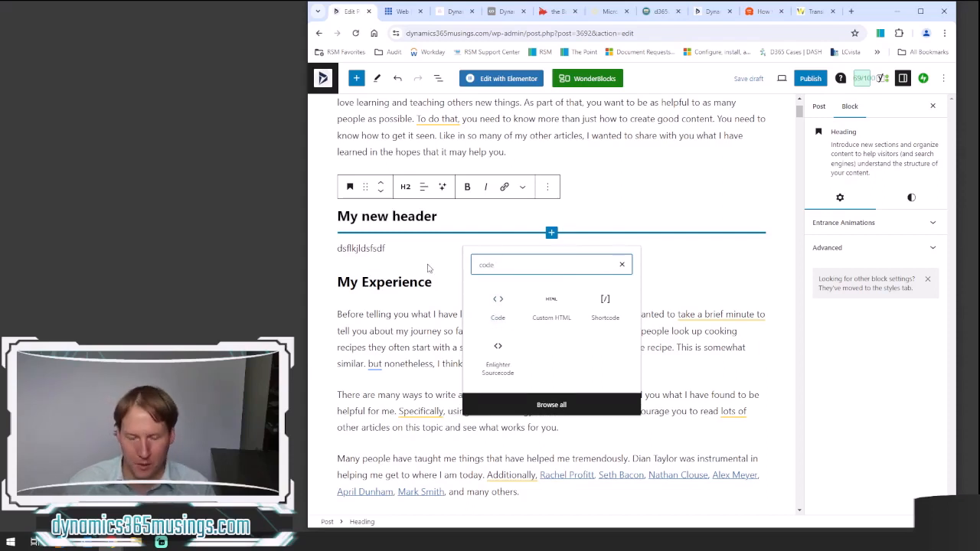
key("BackSpace")
key("BackSpace")
type("youtub")
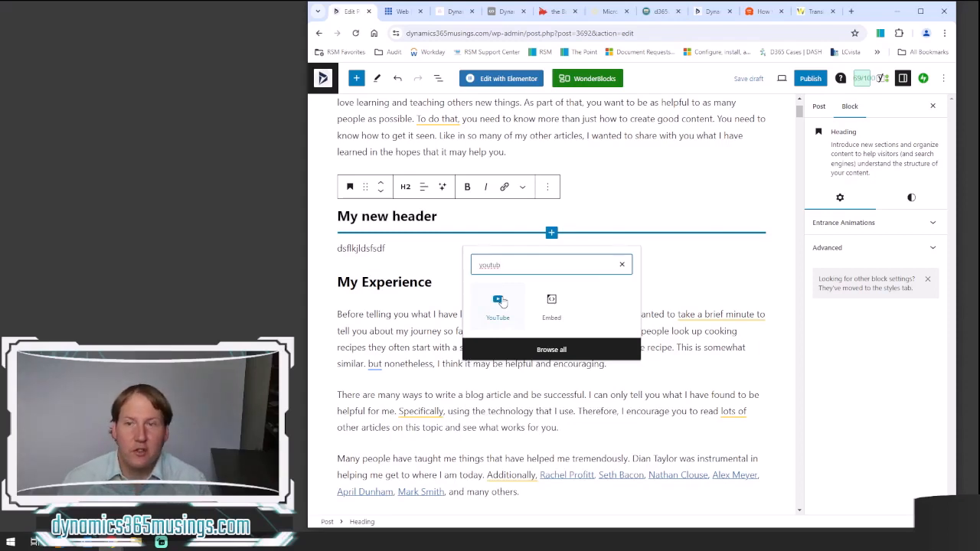
- Delete the My new header heading, the dsflkjldsfsdf paragraph and the "I can type right here" paragraph with its empty block
left_click(400, 248)
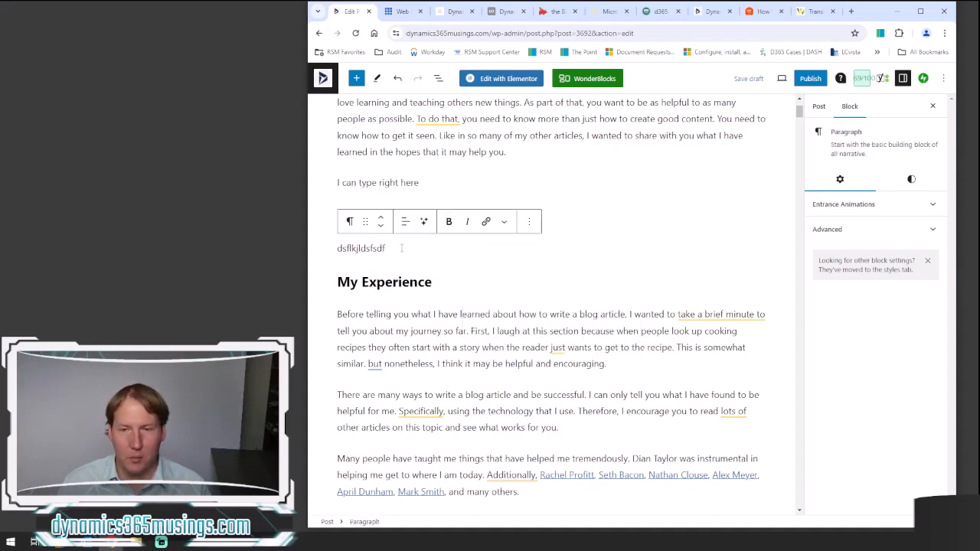
left_click_drag(402, 248, 345, 196)
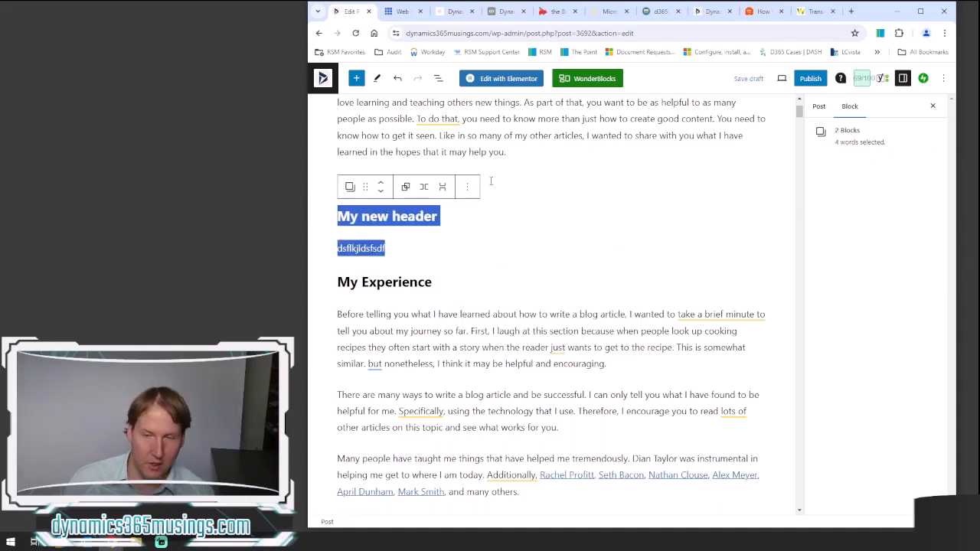
key("BackSpace")
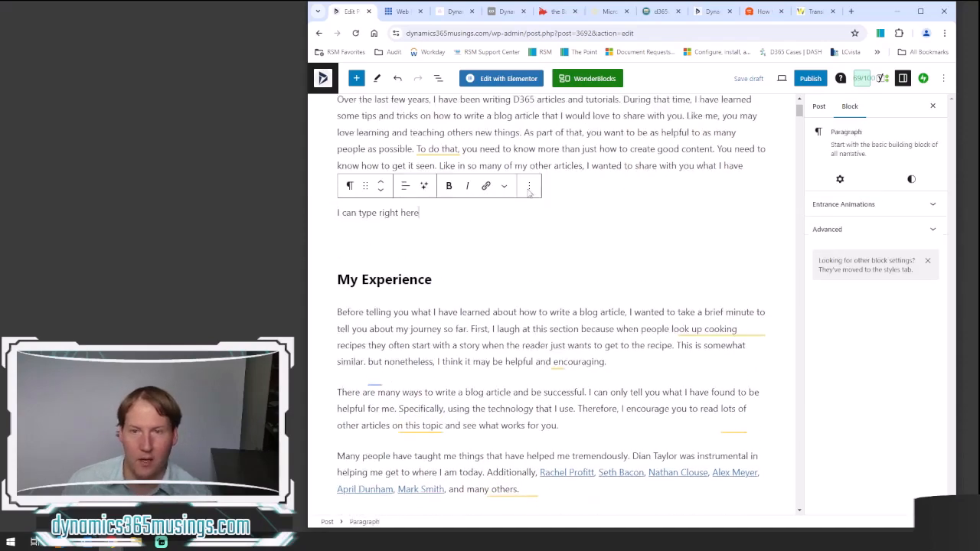
left_click_drag(420, 213, 322, 215)
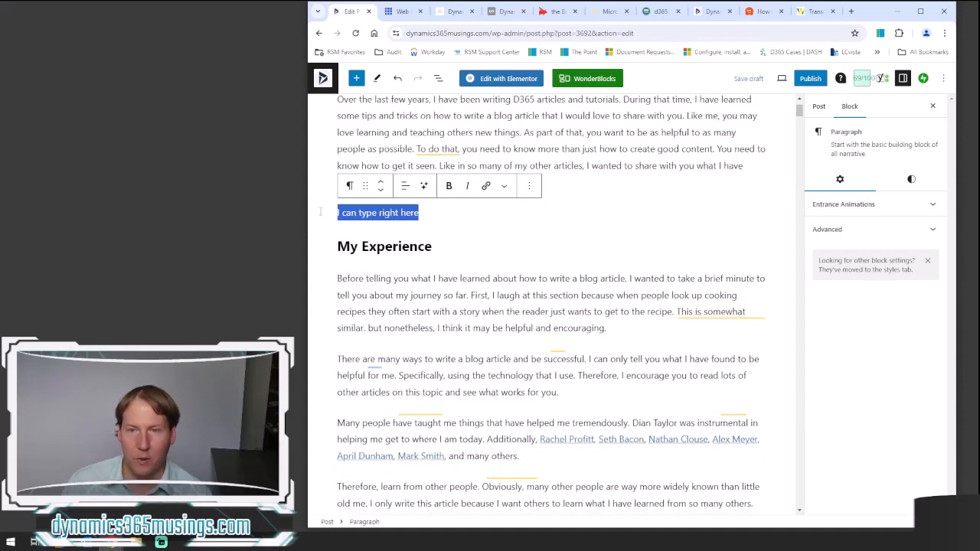
key("BackSpace")
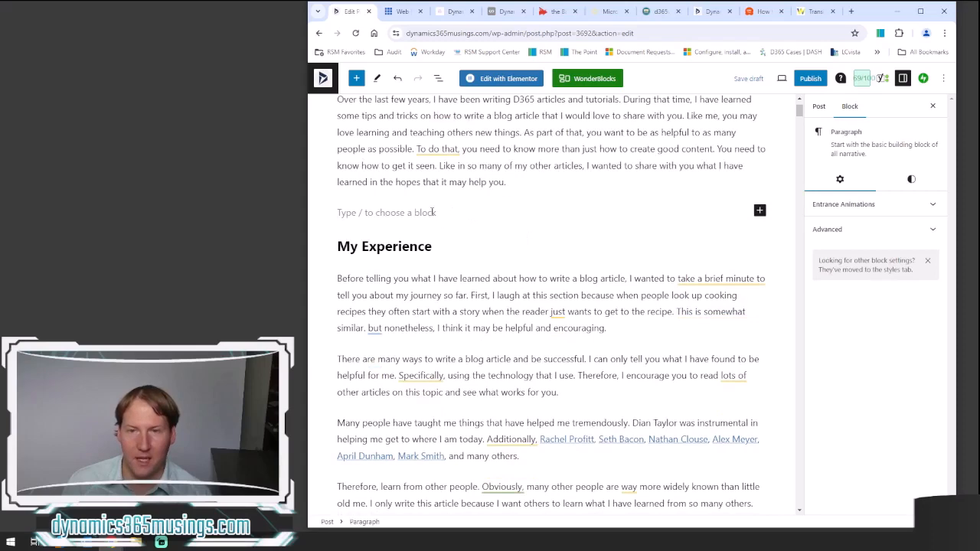
key("BackSpace")
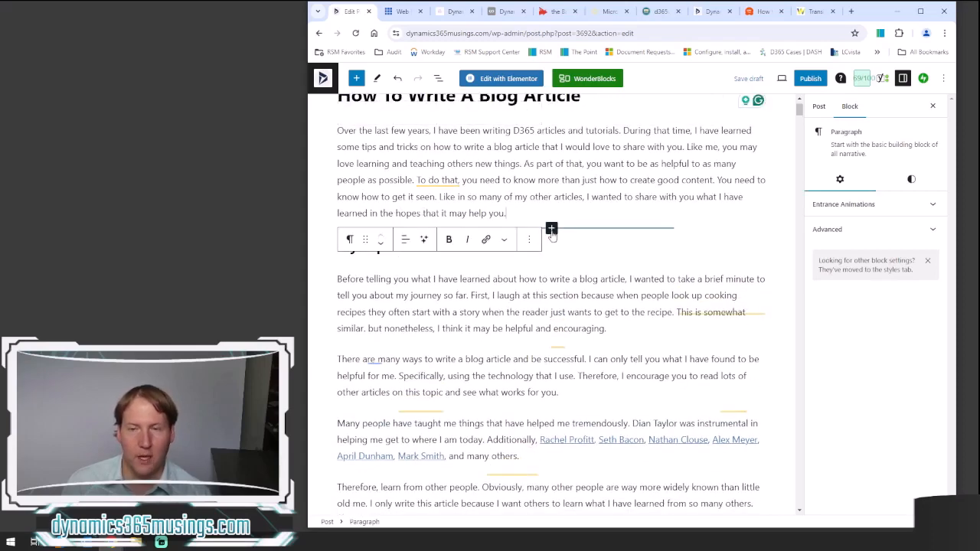
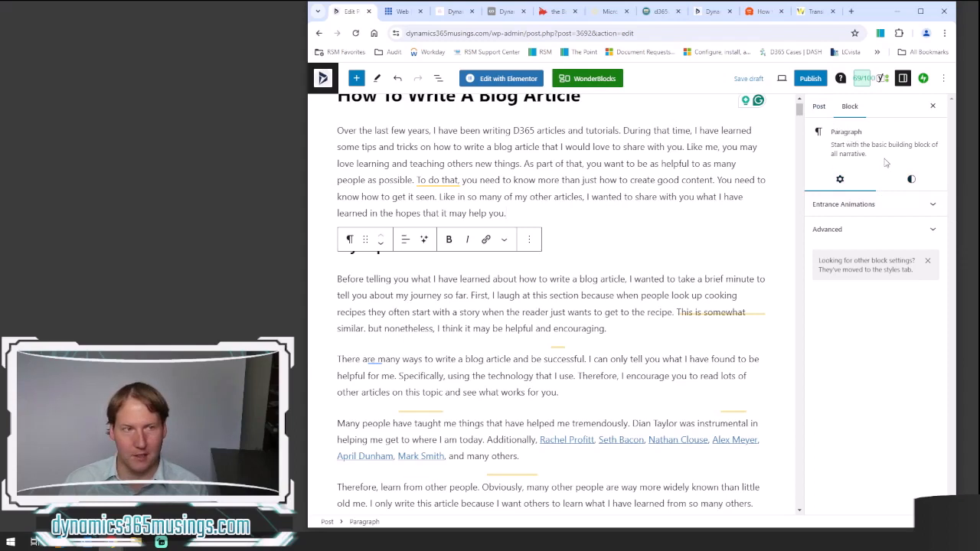
- Show the post's summary settings, examine the publish date and time options, and close them without scheduling
left_click(820, 110)
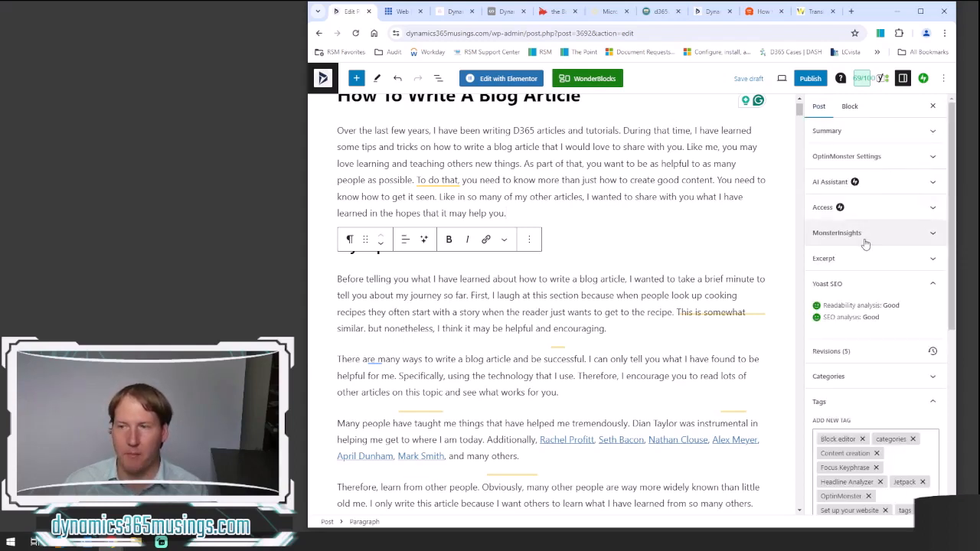
left_click(863, 131)
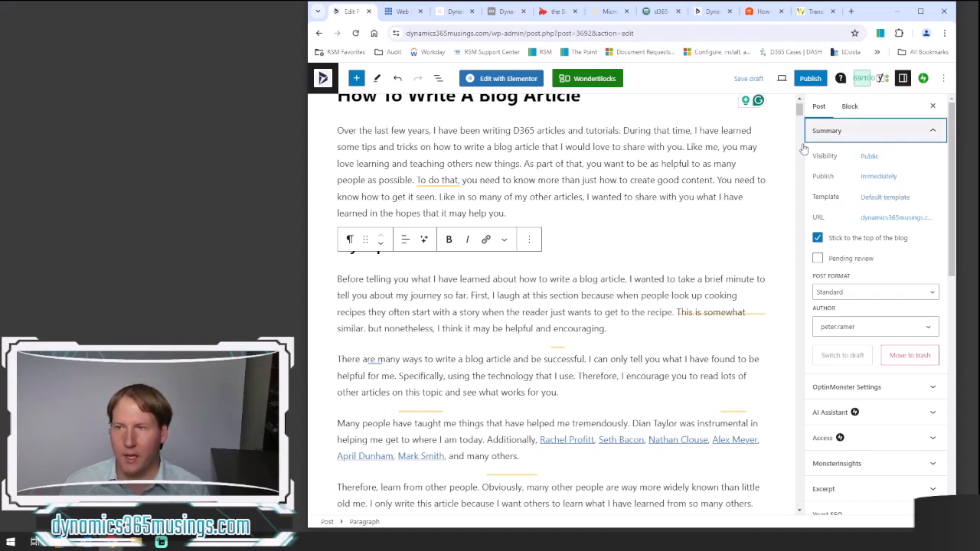
left_click(885, 179)
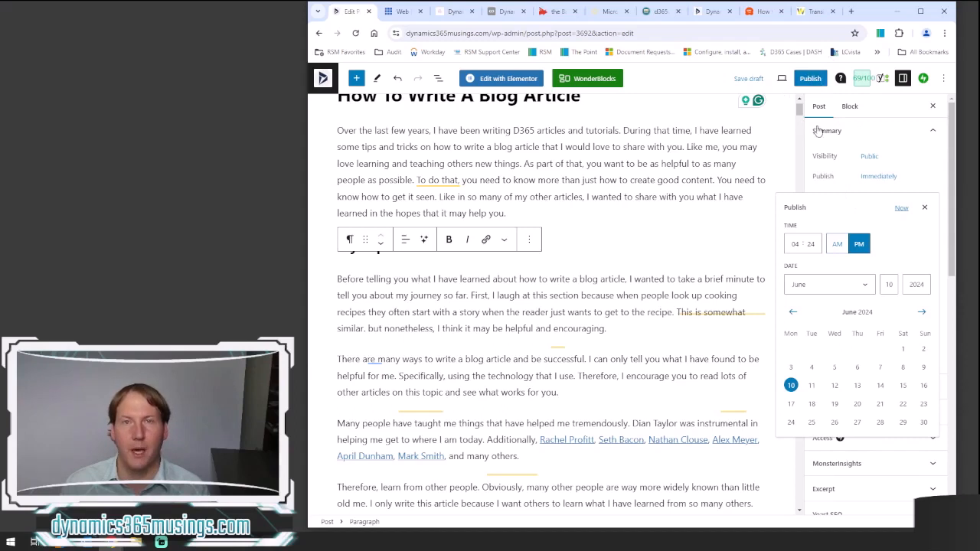
left_click(818, 175)
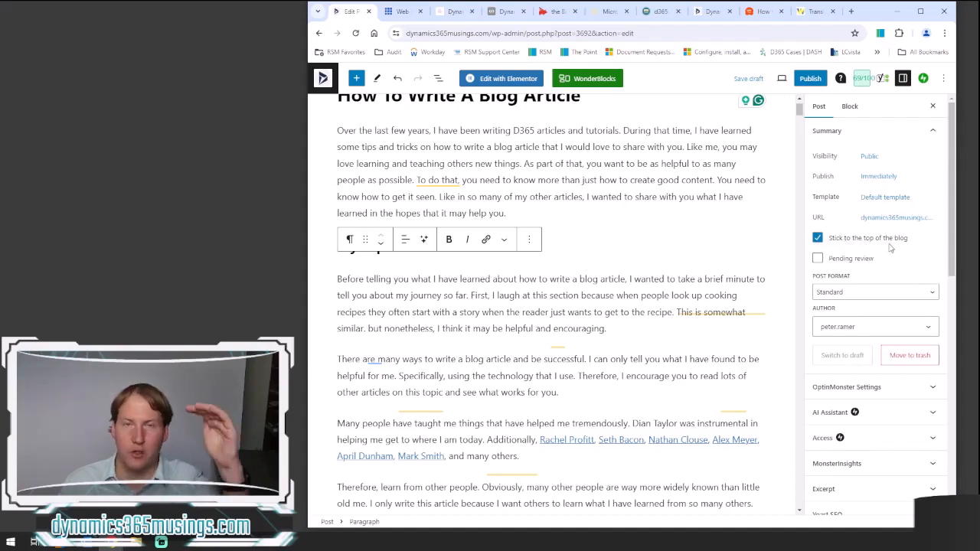
- Examine the Yoast SEO ratings in the post settings, expand the categories, and look through the full category list
scroll(891, 247, "down", 1)
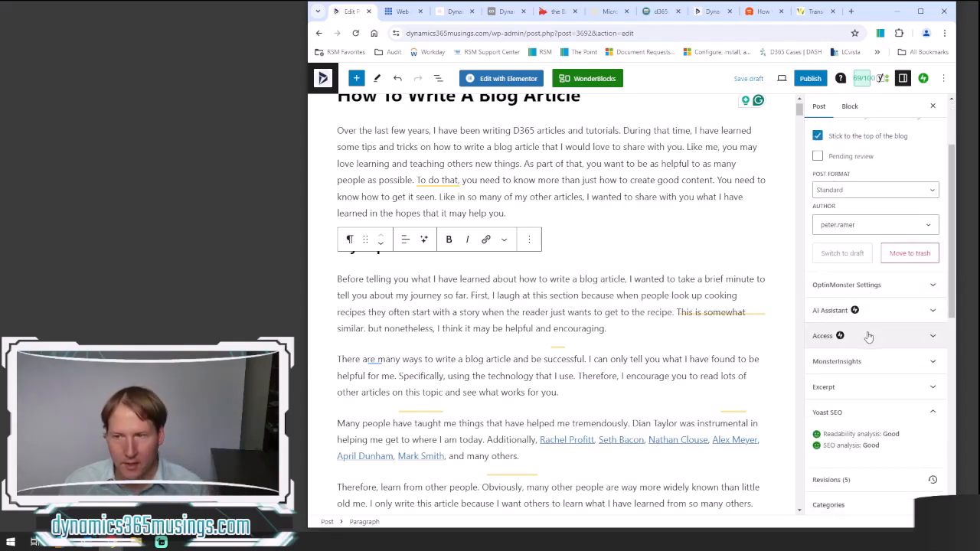
scroll(867, 299, "down", 1)
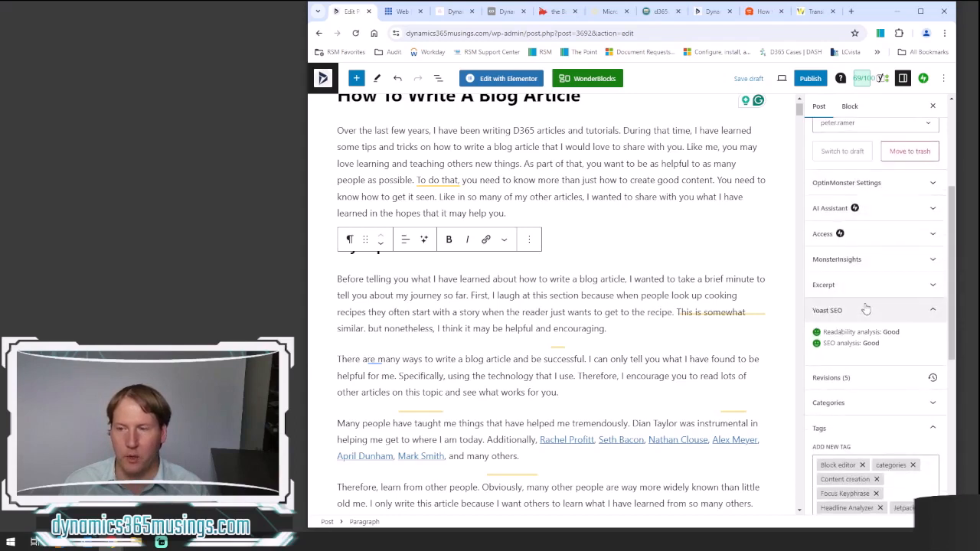
scroll(861, 220, "down", 1)
scroll(861, 220, "down", 1)
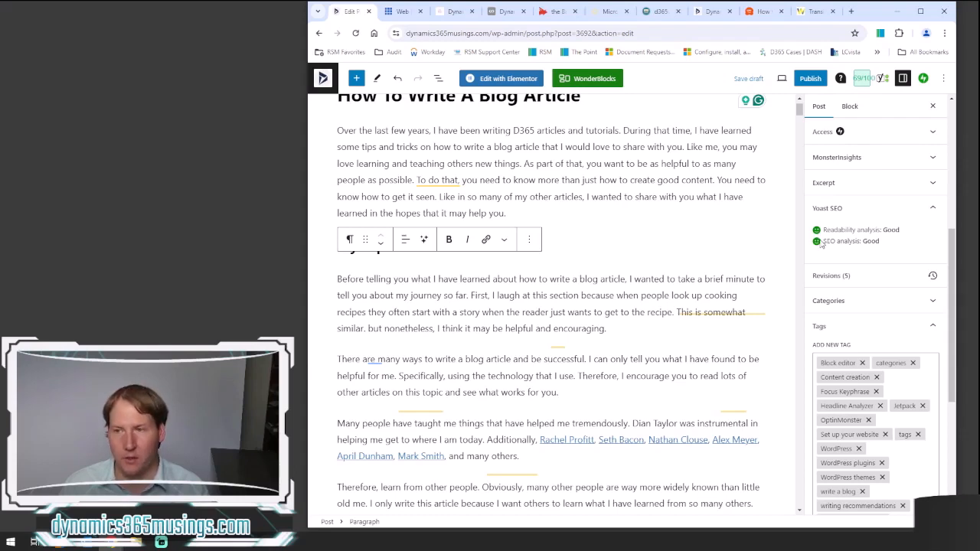
scroll(822, 244, "down", 3)
left_click(843, 198)
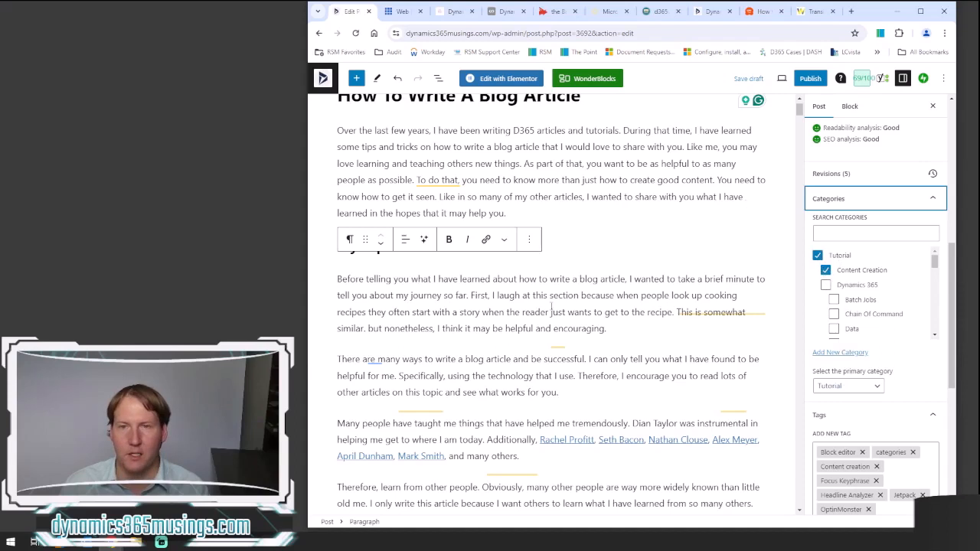
scroll(551, 305, "up", 1)
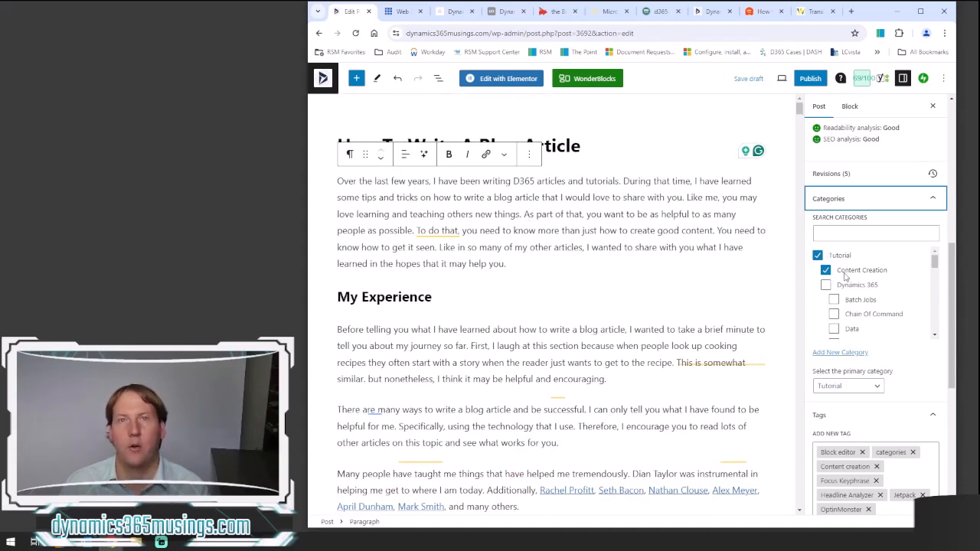
scroll(860, 287, "down", 2)
scroll(859, 287, "up", 2)
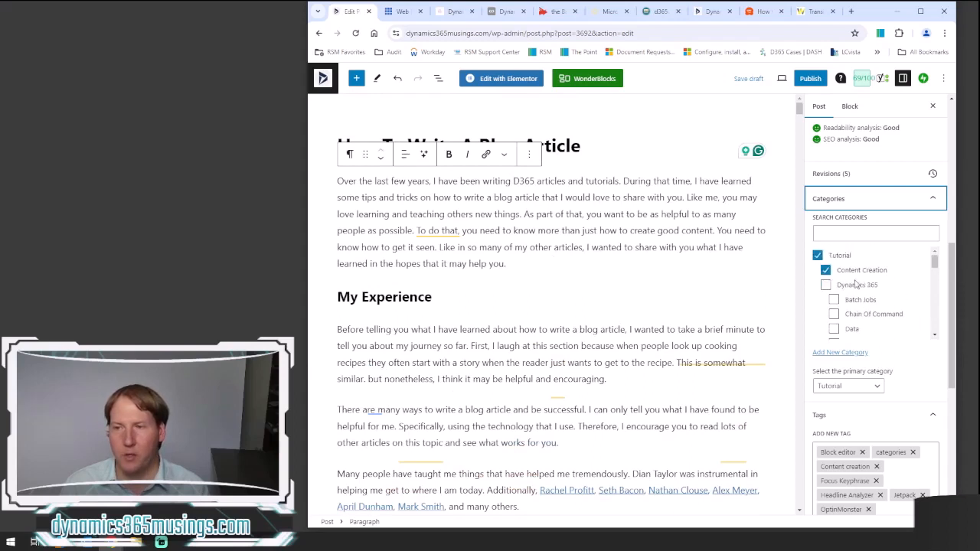
scroll(860, 288, "down", 5)
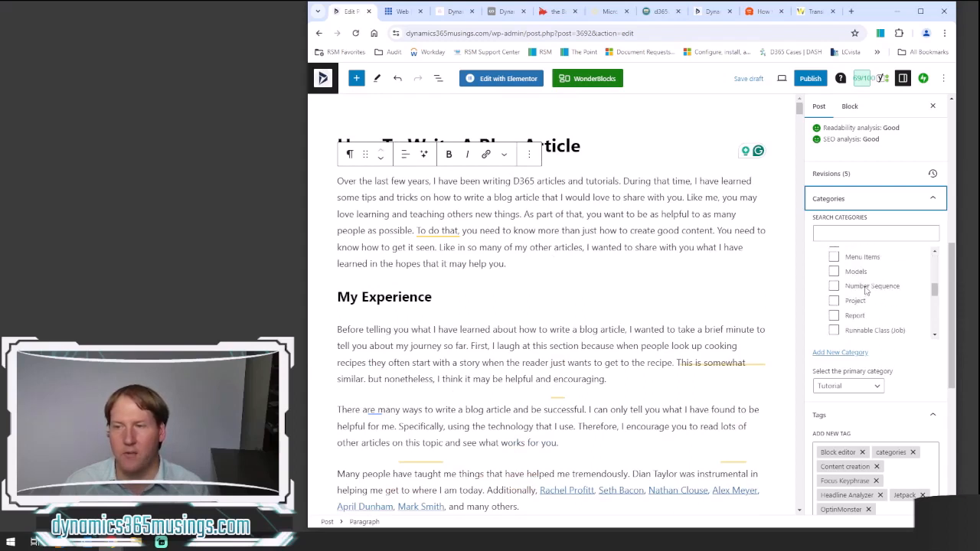
scroll(866, 290, "down", 3)
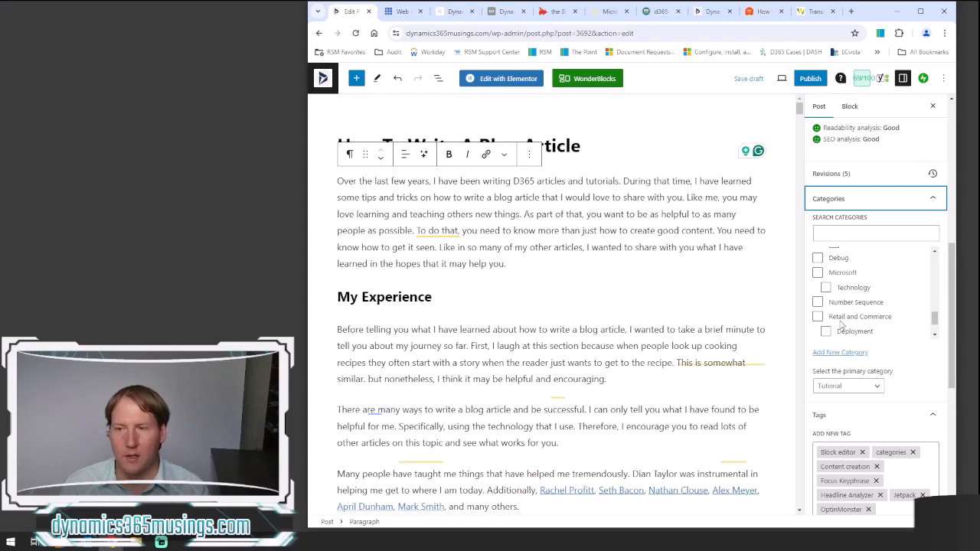
scroll(841, 325, "down", 4)
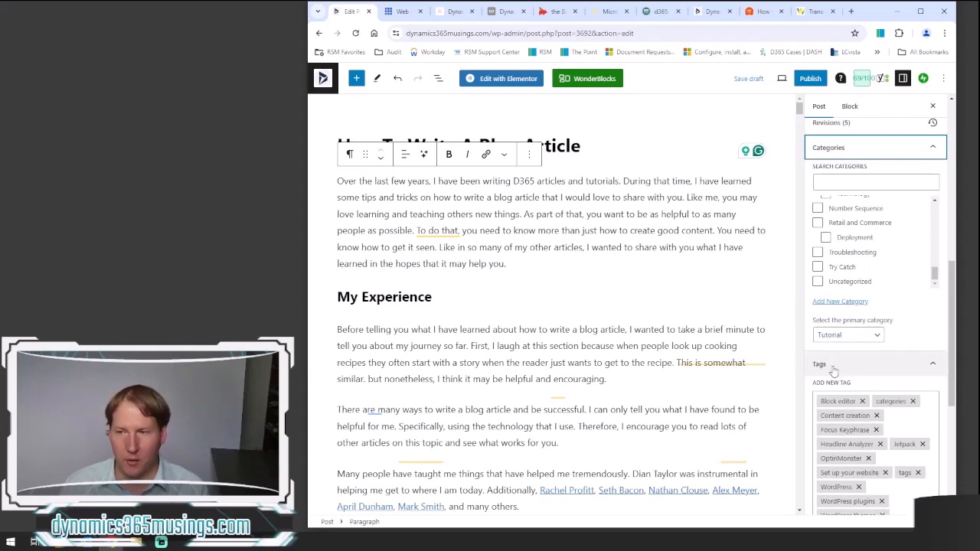
- Examine the post's tags, the most used tags and the featured image in the post settings
scroll(819, 310, "down", 4)
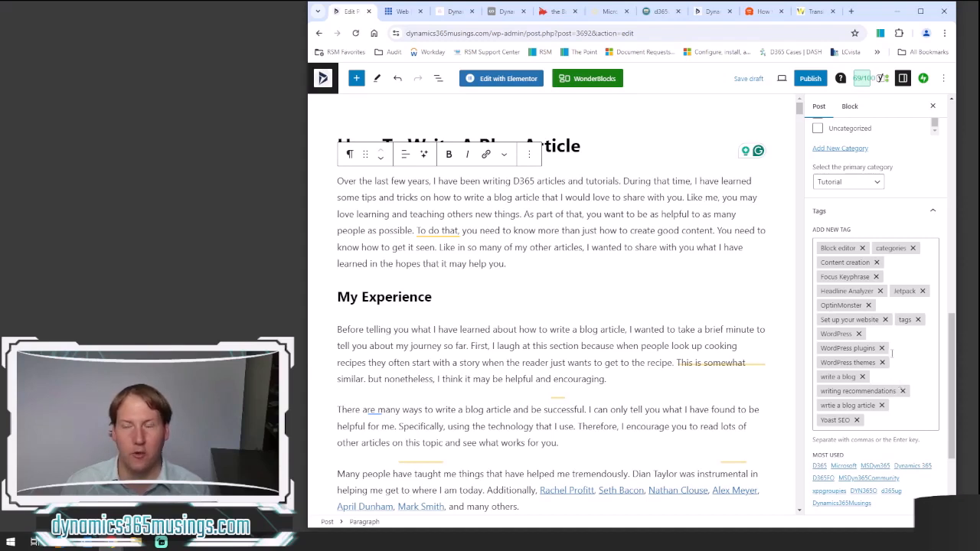
scroll(892, 353, "down", 3)
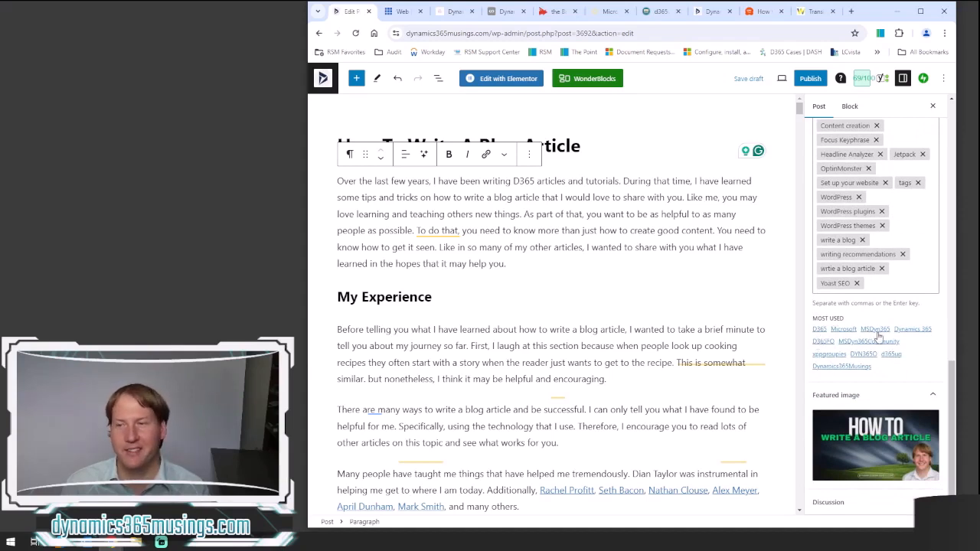
scroll(862, 328, "up", 1)
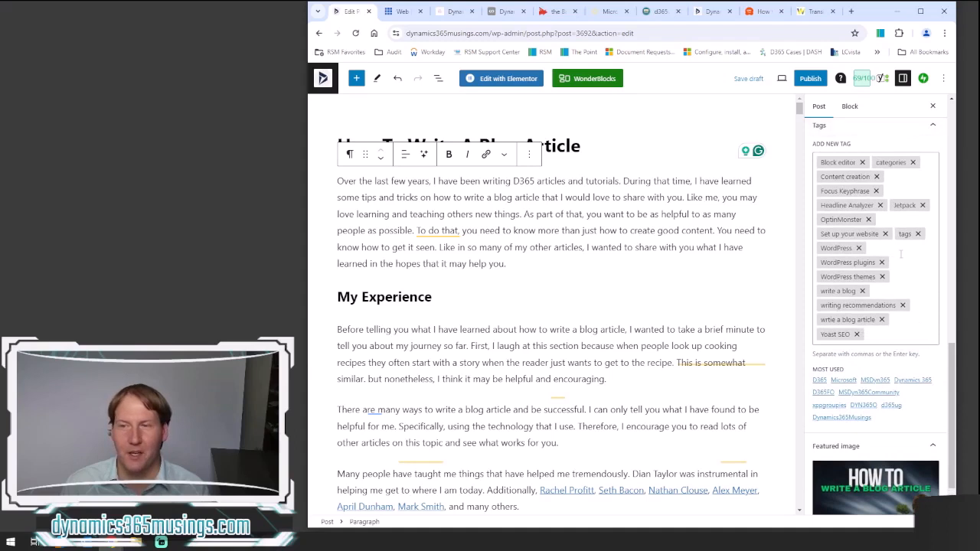
scroll(901, 253, "down", 1)
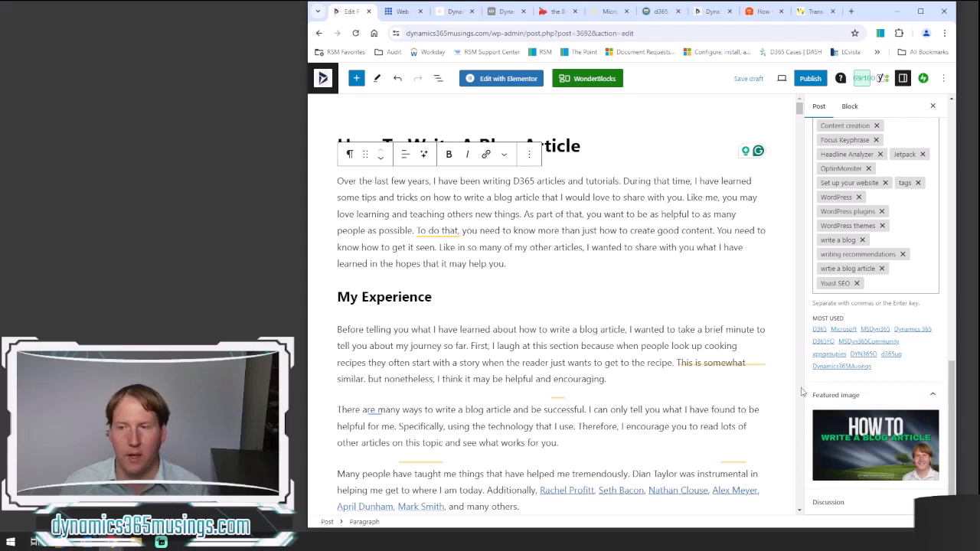
mouse_move(858, 448)
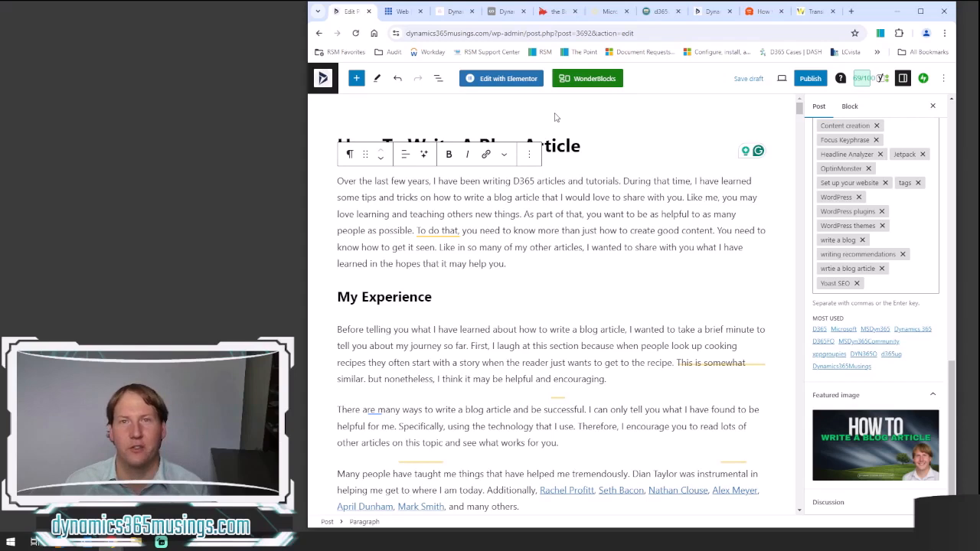
mouse_move(835, 415)
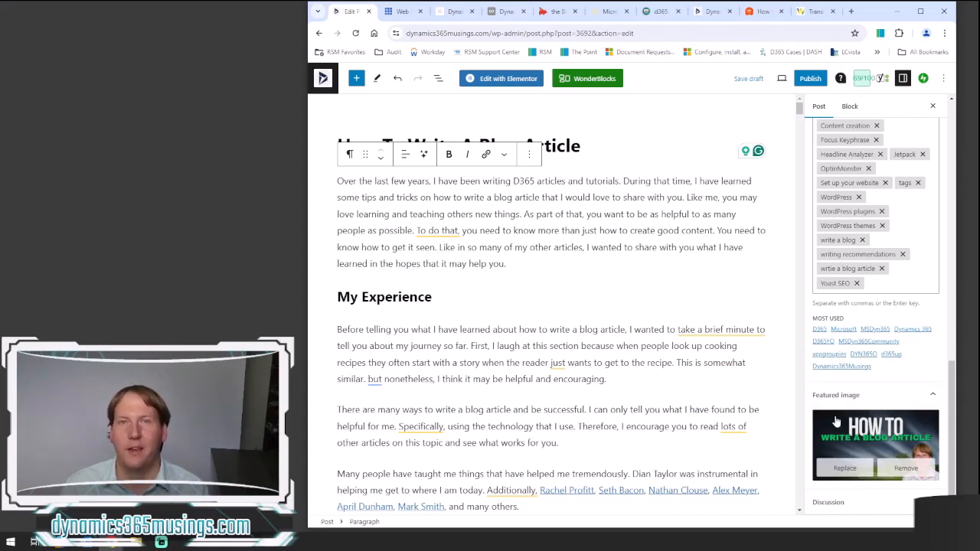
- Open Canva and pixabay.com in two new browser tabs
left_click(853, 13)
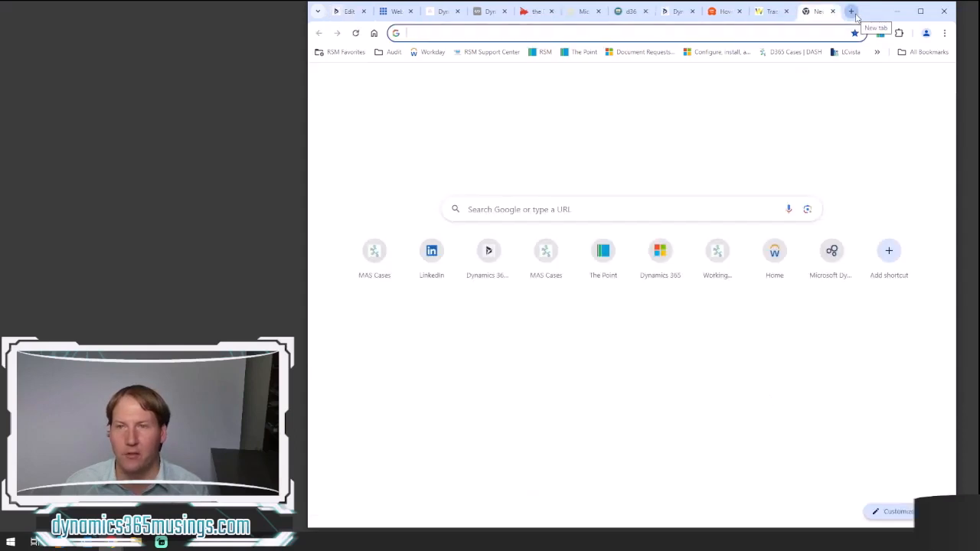
type("canva")
key("Return")
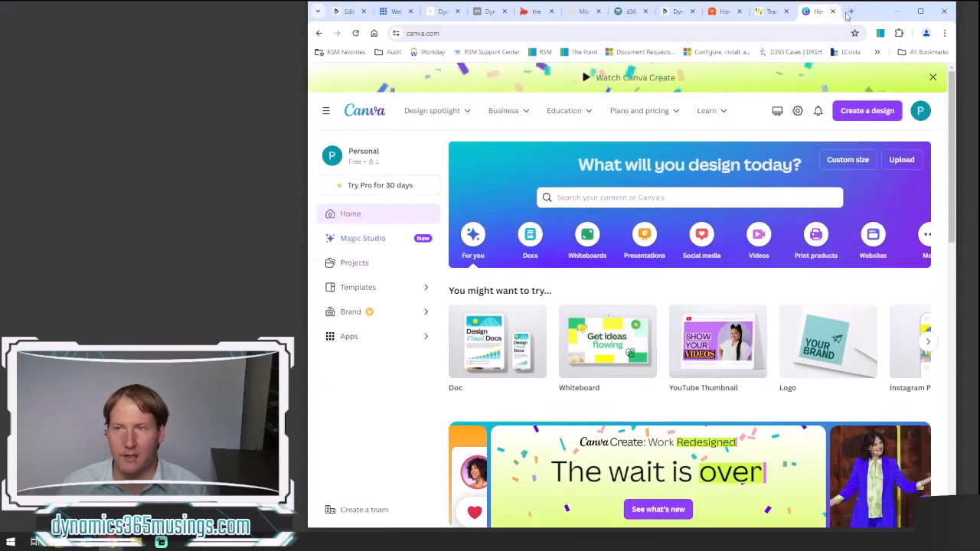
left_click(852, 12)
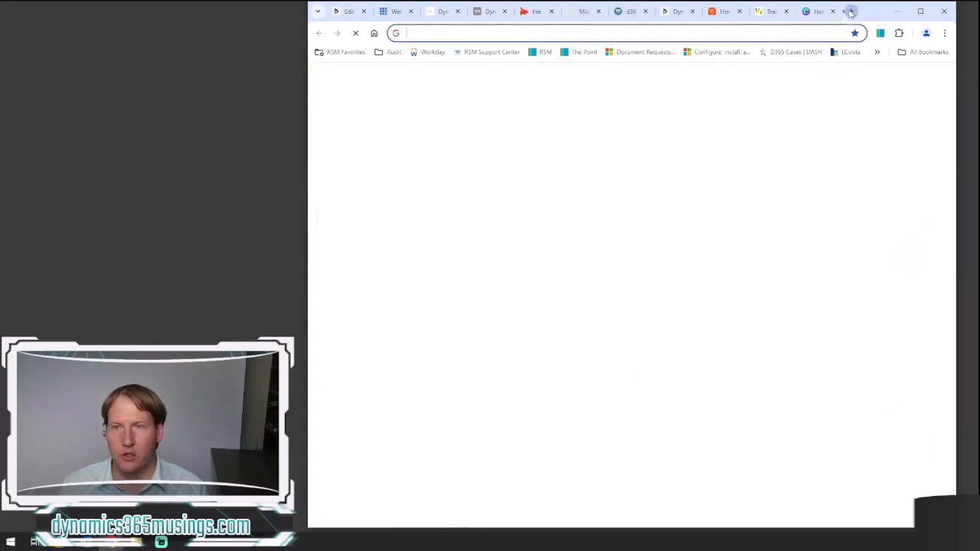
type("pixa")
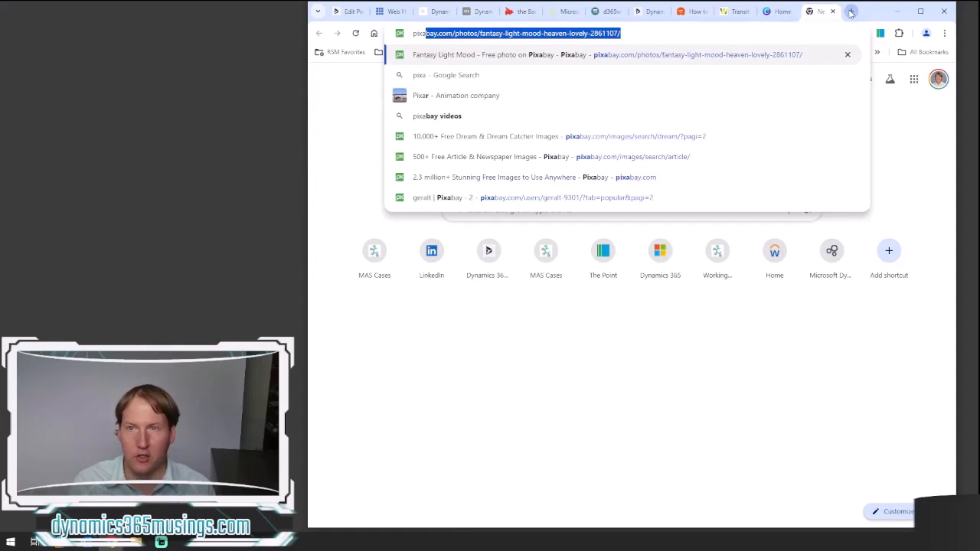
type("bay.com")
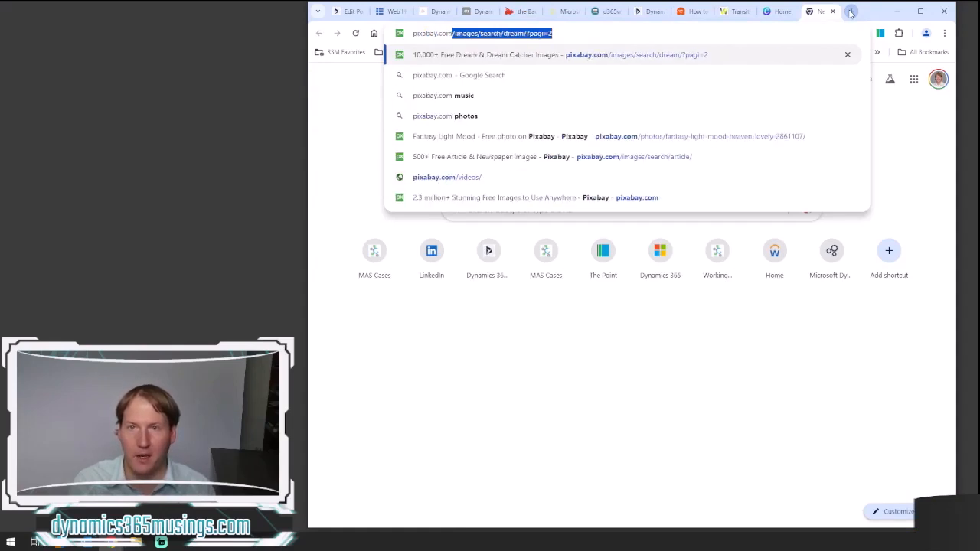
key("Return")
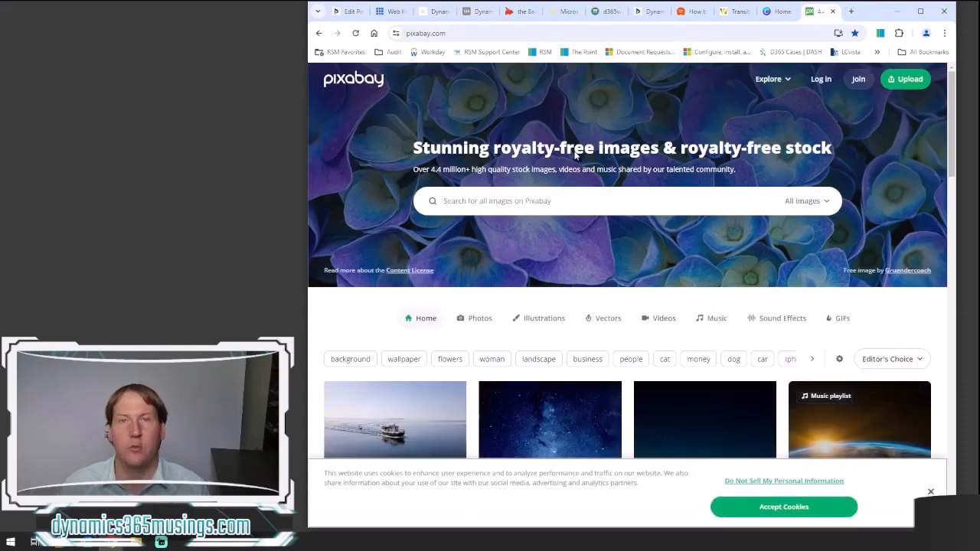
- Accept Pixabay's cookies and look through the images featured on its home page
left_click(580, 200)
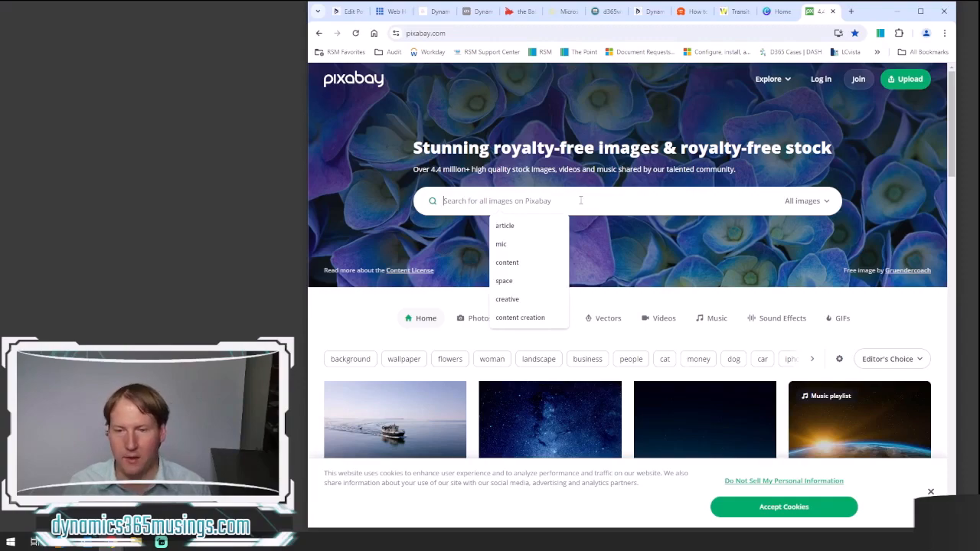
left_click(804, 508)
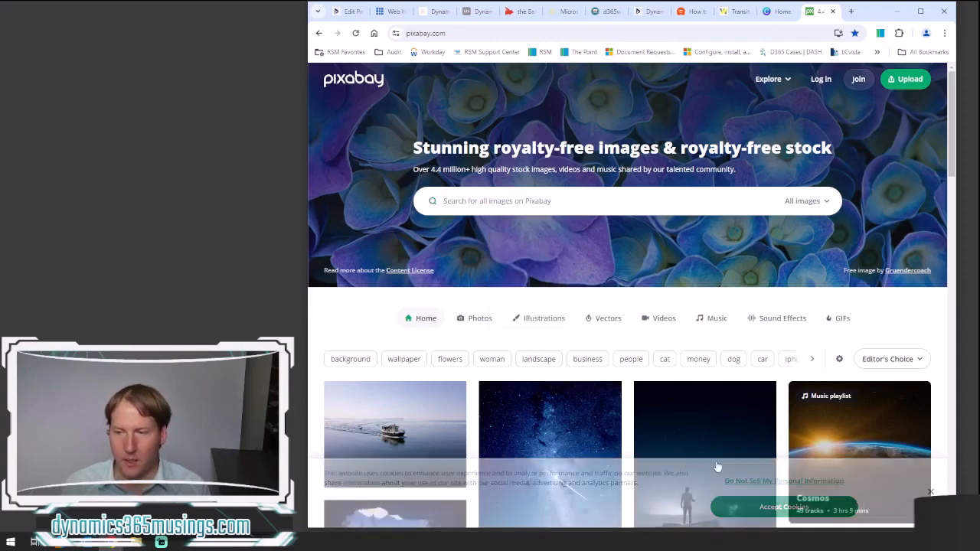
scroll(624, 364, "down", 1)
scroll(624, 364, "down", 5)
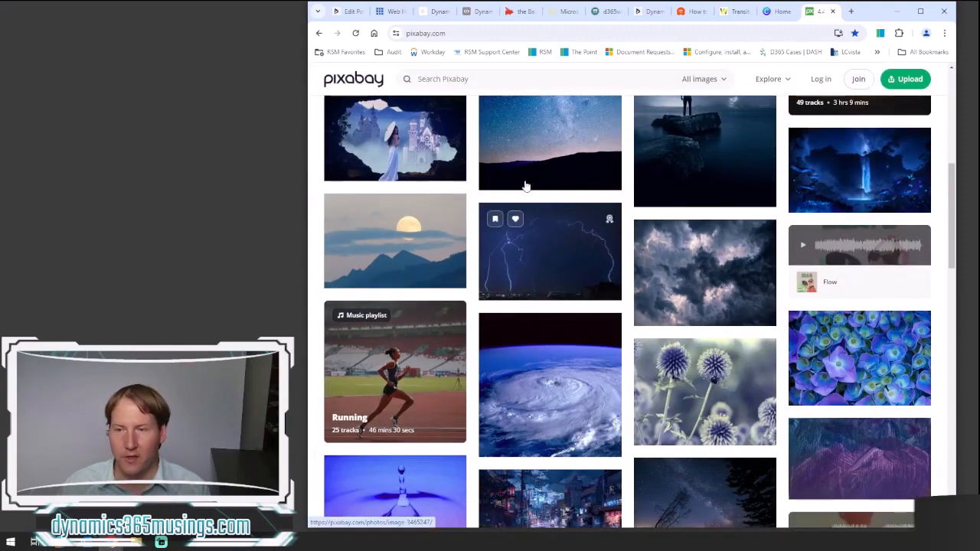
scroll(528, 180, "up", 2)
scroll(519, 281, "down", 5)
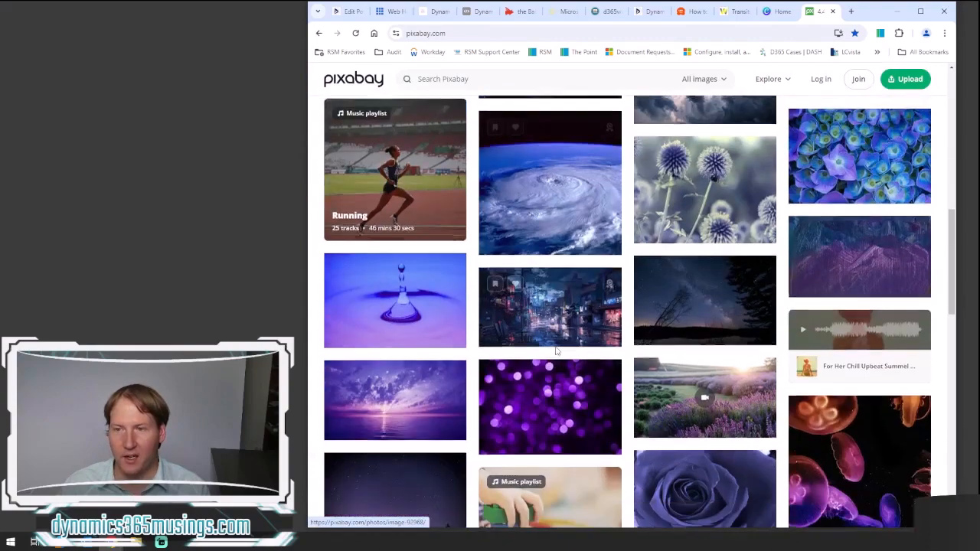
scroll(497, 217, "up", 5)
scroll(497, 217, "up", 2)
- Search Pixabay for "article" images
left_click(485, 144)
type("ar")
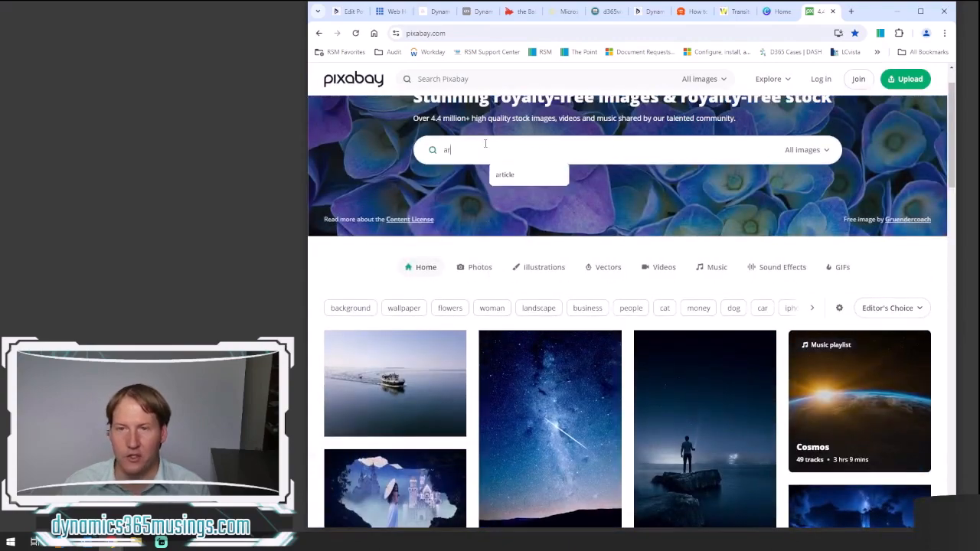
type("ticle")
key("Return")
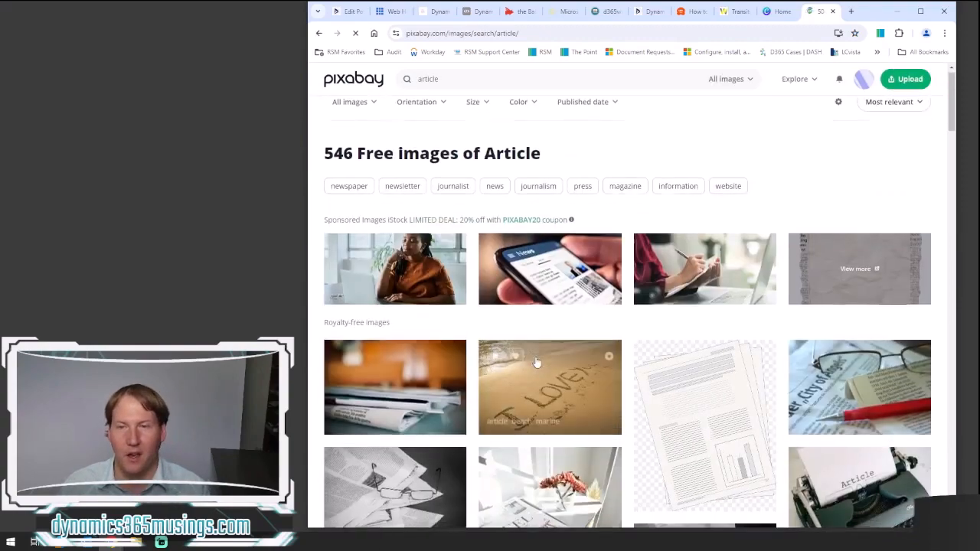
- Look through the article images, open the black-and-white typewriter photo and show its download options
scroll(506, 251, "down", 3)
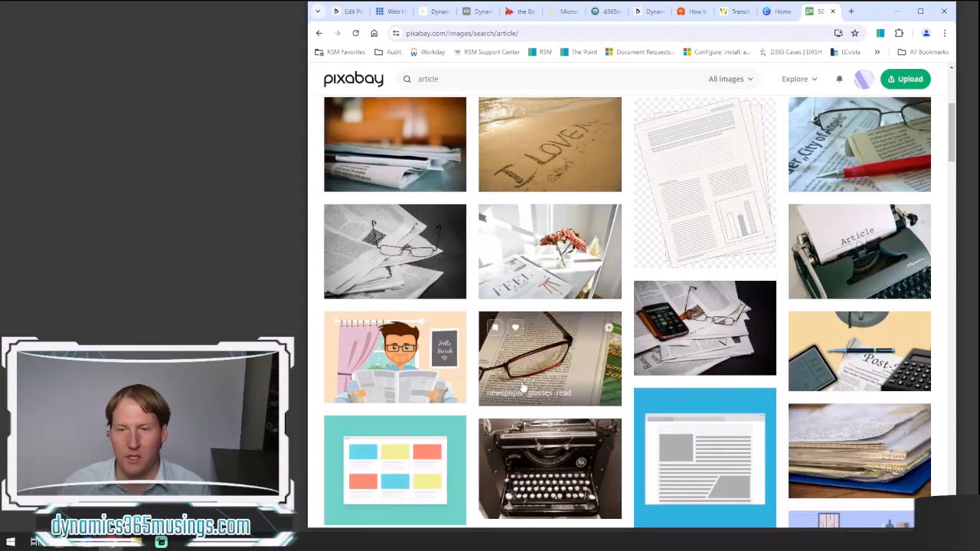
scroll(527, 383, "down", 2)
scroll(527, 380, "down", 5)
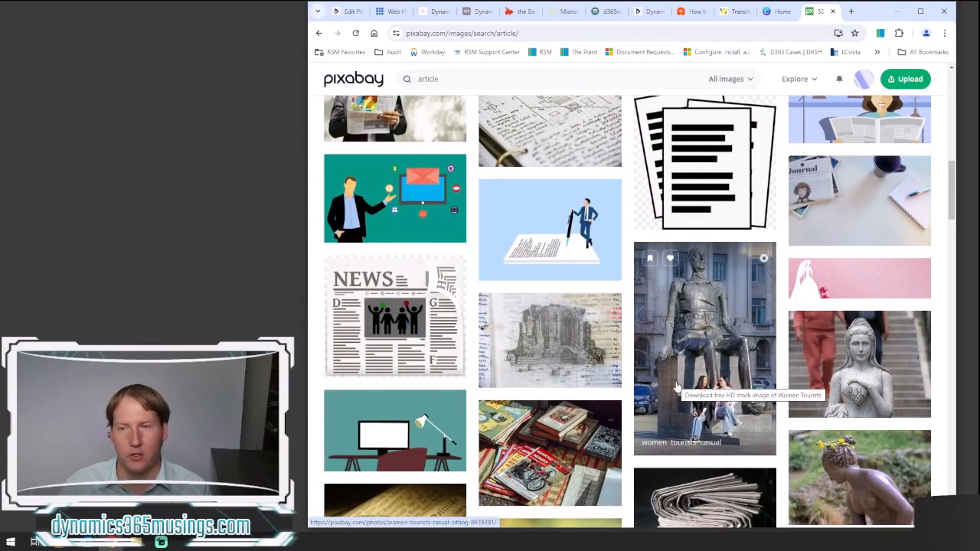
scroll(517, 252, "up", 3)
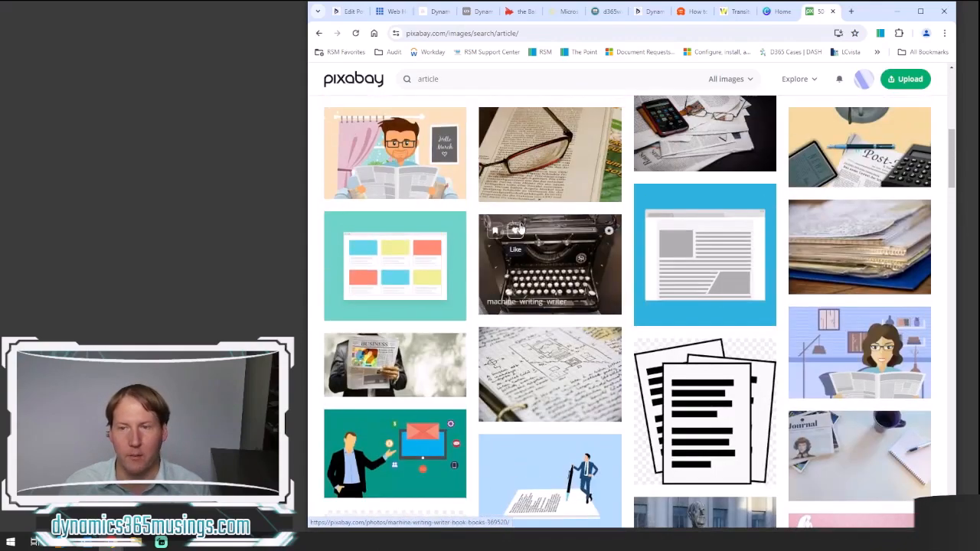
left_click(567, 261)
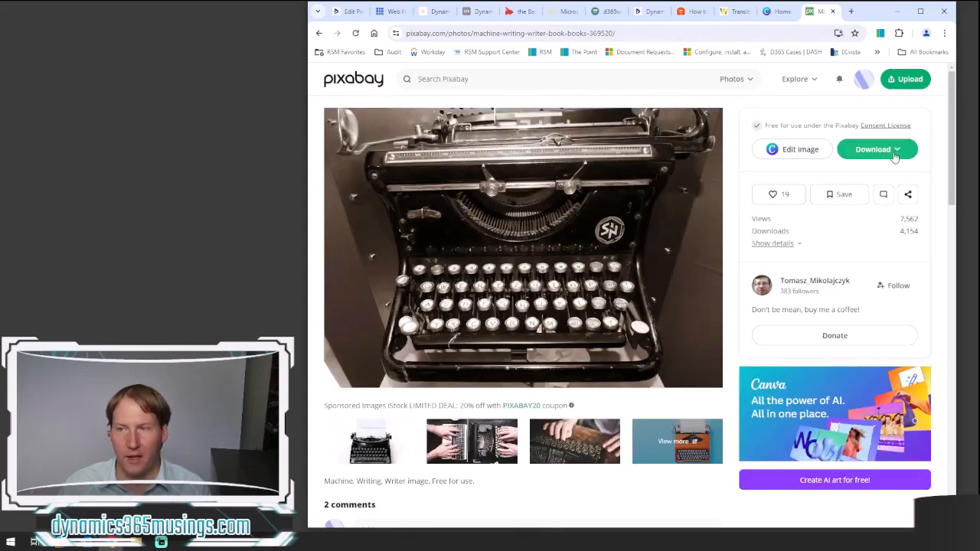
left_click(894, 153)
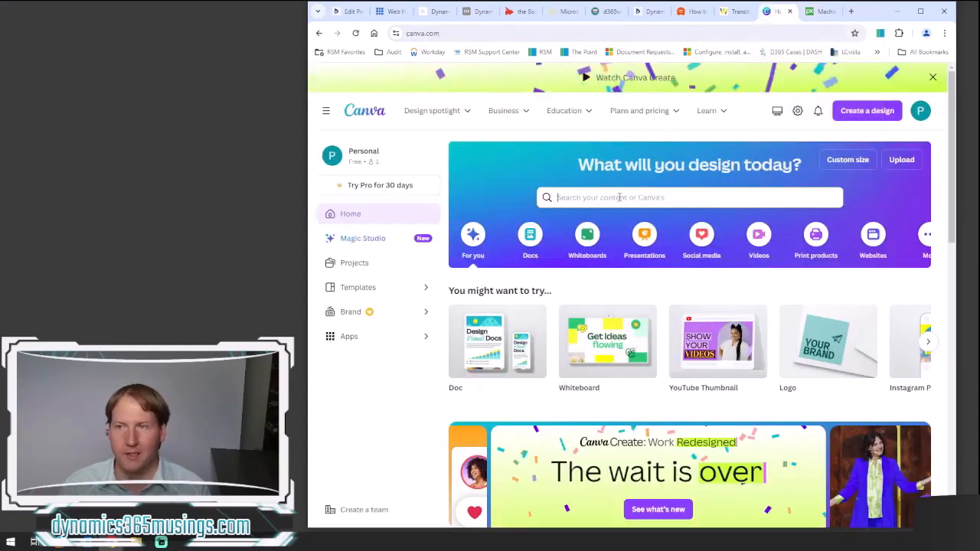
- Switch to Canva, search for "youtube thumbnail" and show the YouTube Thumbnail templates sized 1280 × 720 px
left_click(619, 197)
type("thum")
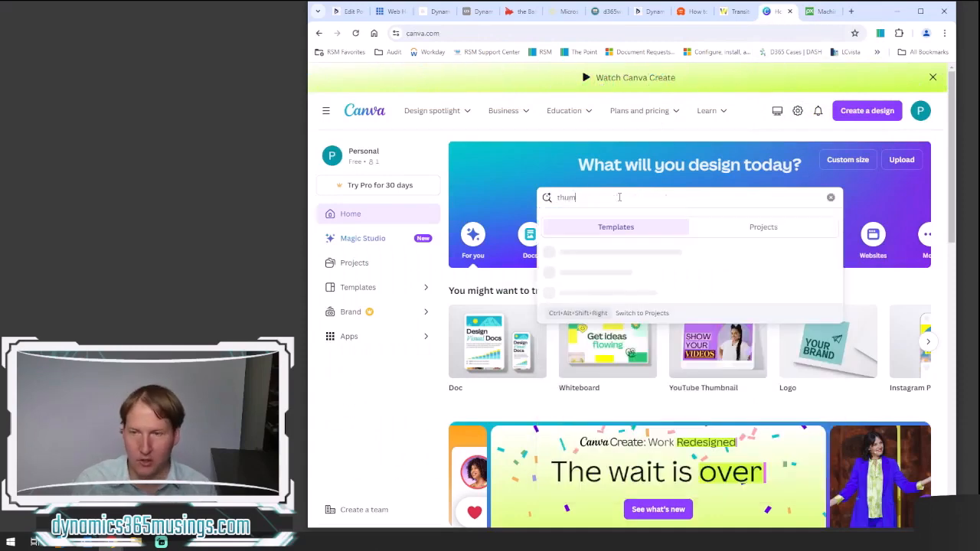
key("BackSpace")
key("BackSpace")
key("BackSpace")
key("BackSpace")
type("youtu")
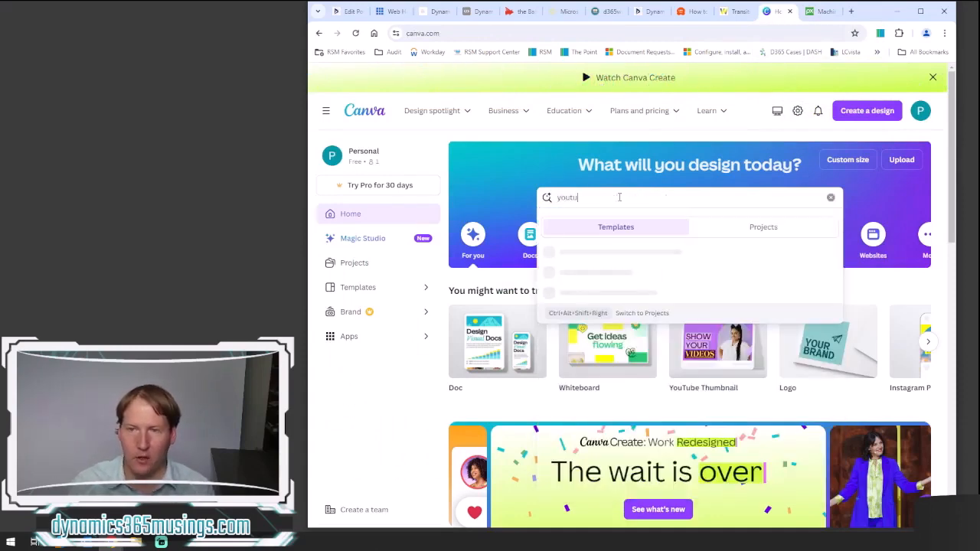
type("be thumbnail")
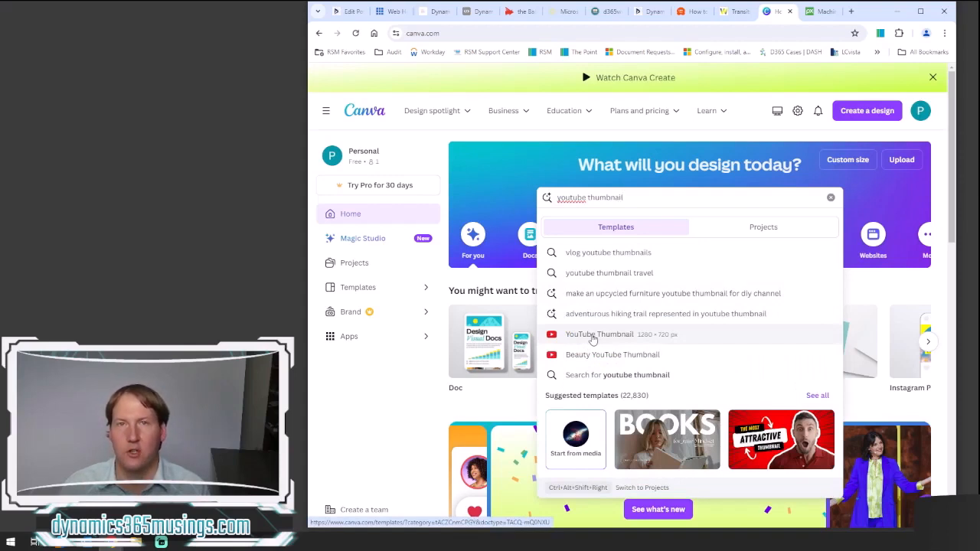
left_click(668, 342)
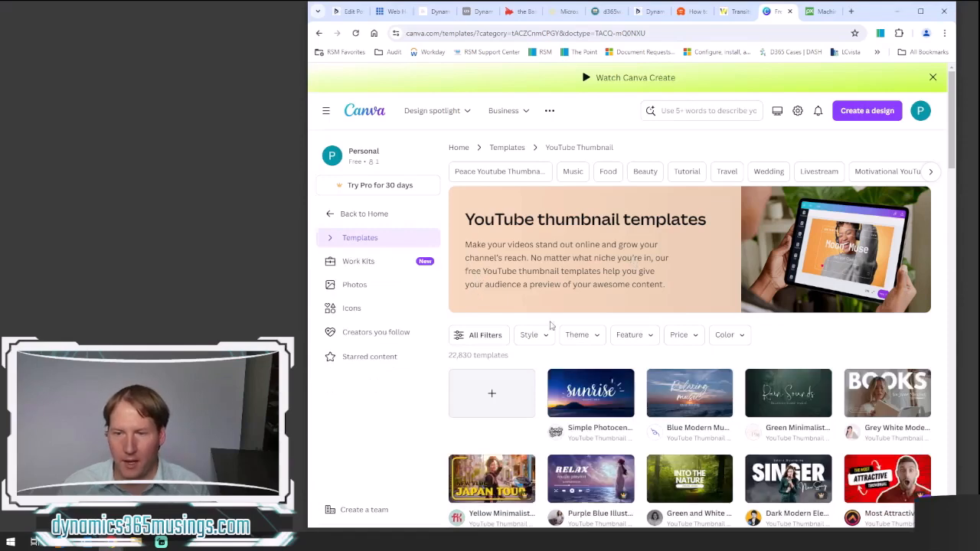
- Browse the thumbnail templates and start customizing the Blue Simple Lofi Music Playlist YouTube Thumbnail
scroll(550, 328, "down", 2)
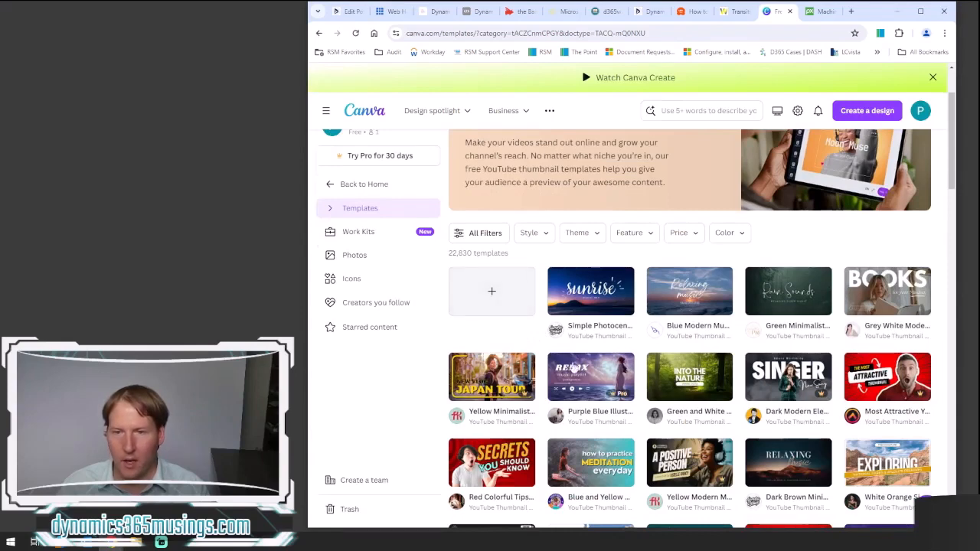
mouse_move(521, 397)
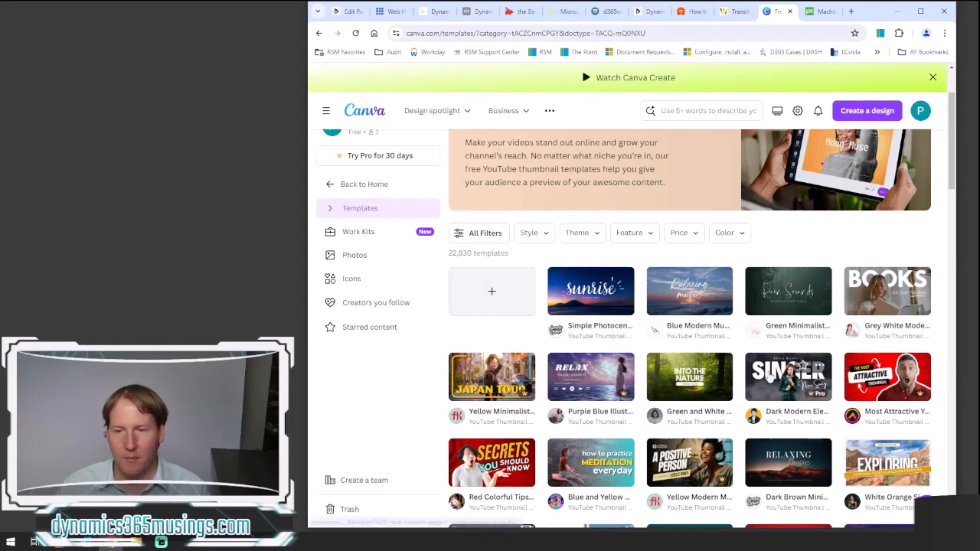
scroll(773, 376, "down", 3)
scroll(769, 377, "down", 1)
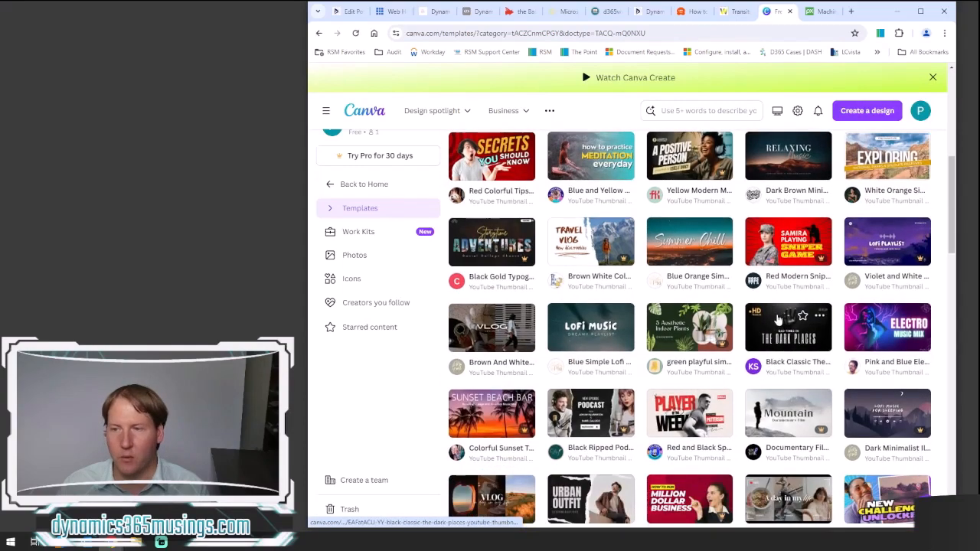
scroll(775, 344, "down", 1)
left_click(582, 234)
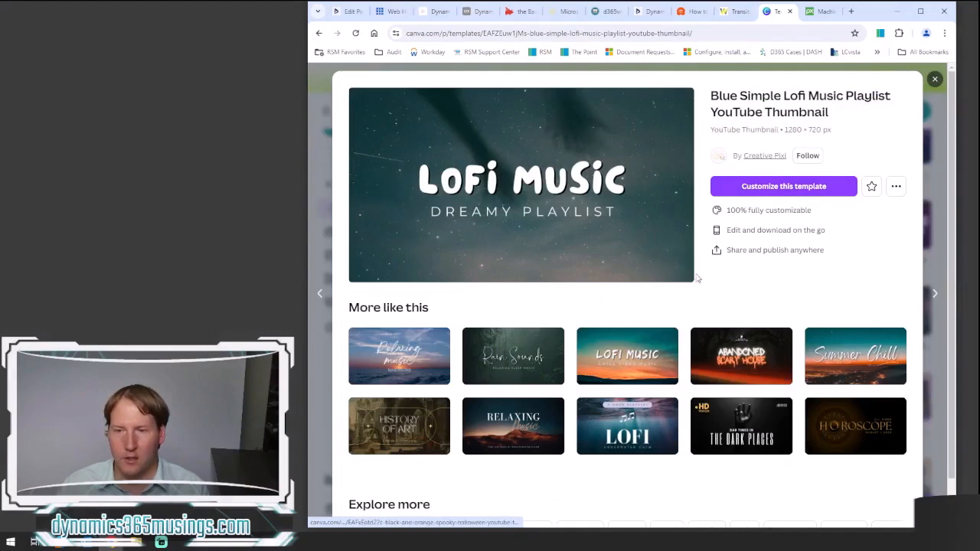
left_click(797, 187)
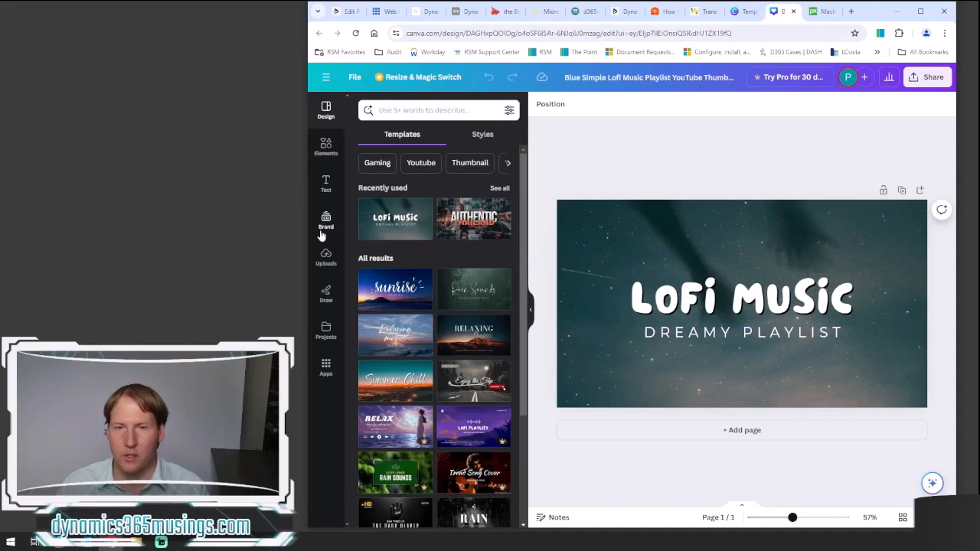
- Replace the thumbnail background with the uploaded colorful galaxy image and change the main title to "How To write A BLOG ARTICLE"
left_click(325, 264)
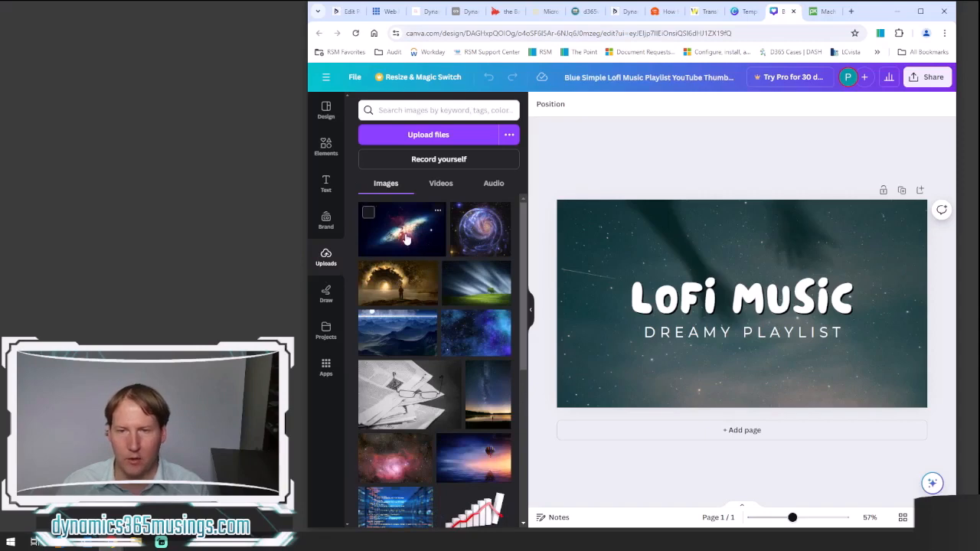
left_click_drag(407, 239, 572, 265)
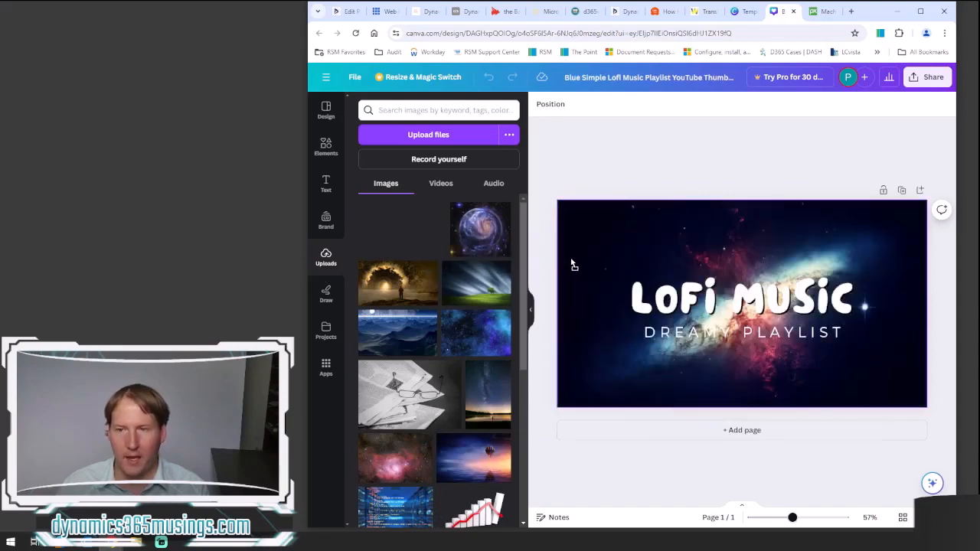
double_click(705, 302)
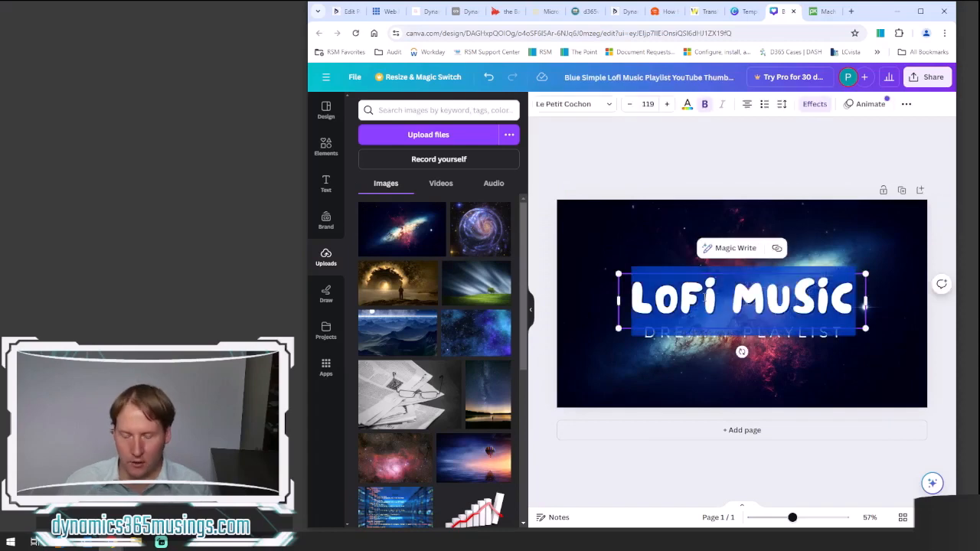
type("How To")
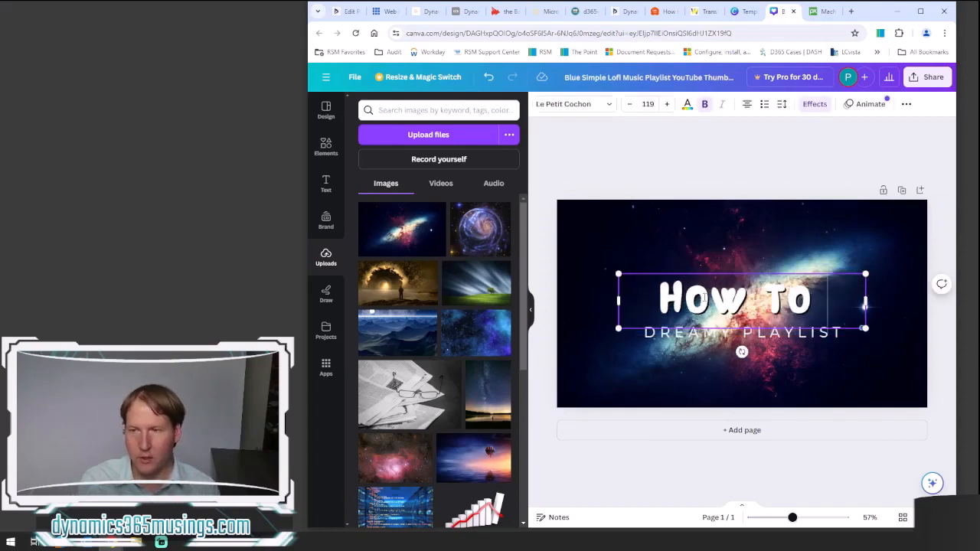
type(" write A BLOG")
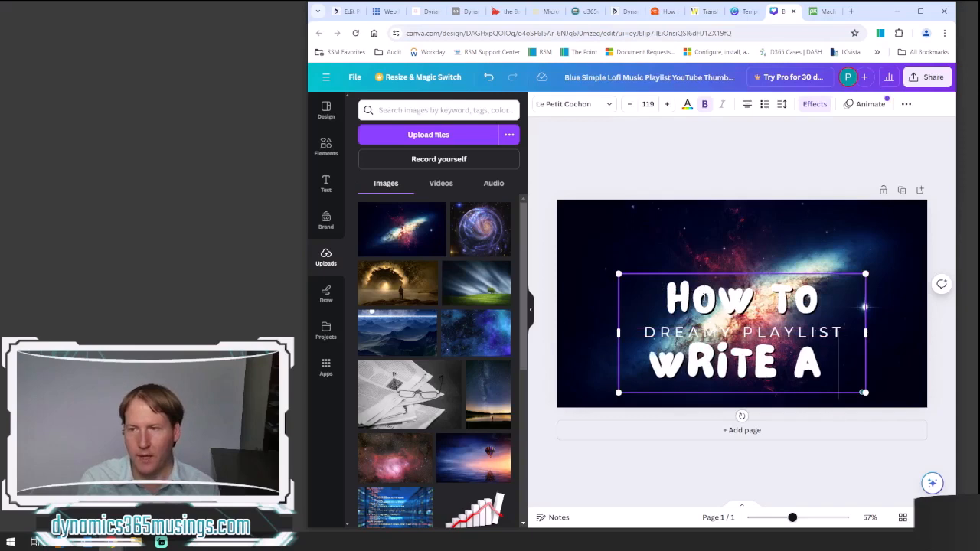
type(" ARTICLE")
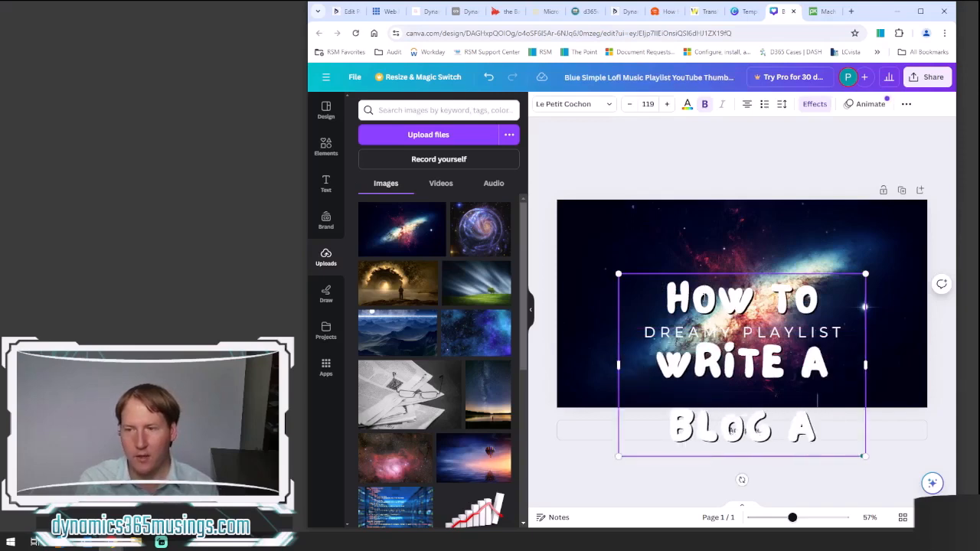
- Reduce the title's font size to 80.9 so the text fits on two lines
left_click(629, 104)
left_click(629, 104)
left_click(628, 105)
left_click(629, 104)
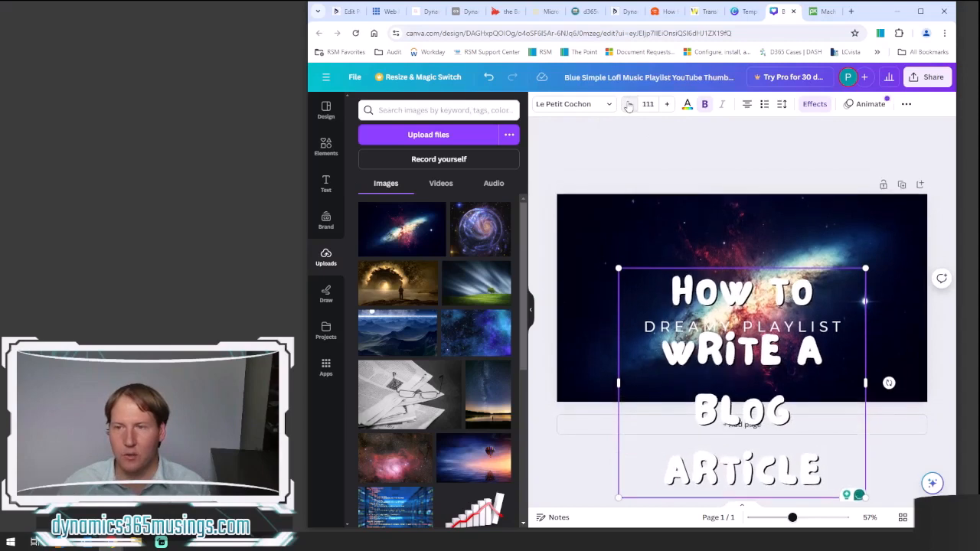
left_click(629, 104)
left_click(629, 104)
left_click(629, 104)
left_click(629, 104)
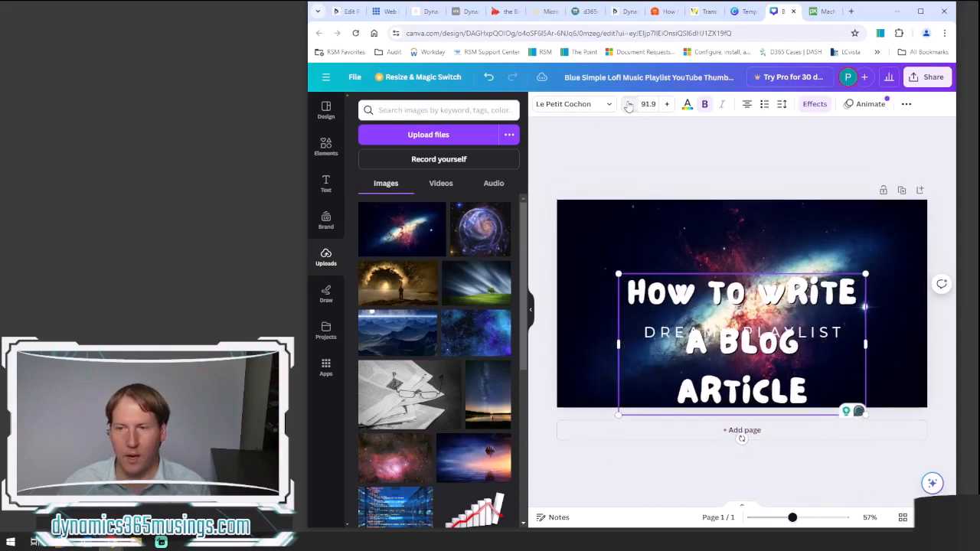
left_click(629, 104)
left_click(629, 104)
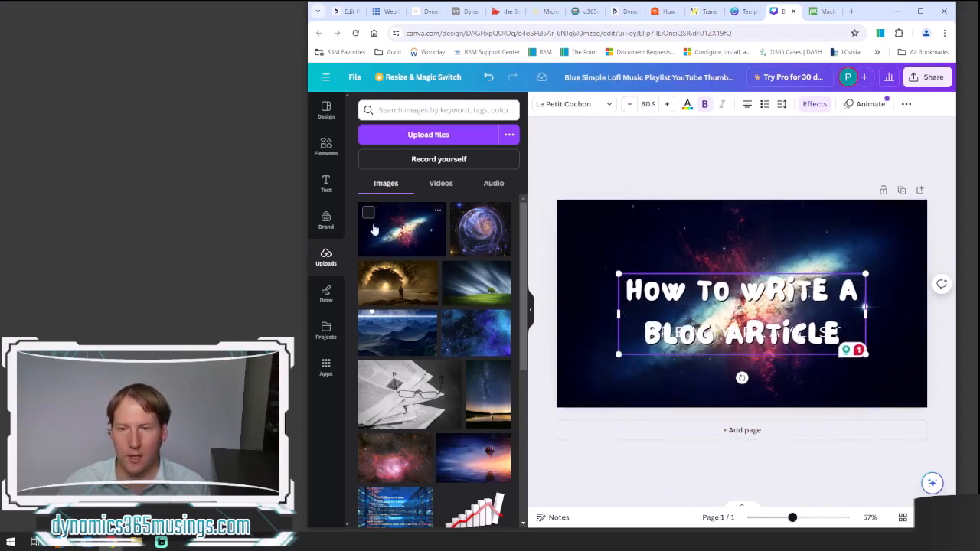
- Look through the previously uploaded images for background options, then leave the title's text editing
scroll(381, 349, "down", 3)
scroll(380, 348, "down", 5)
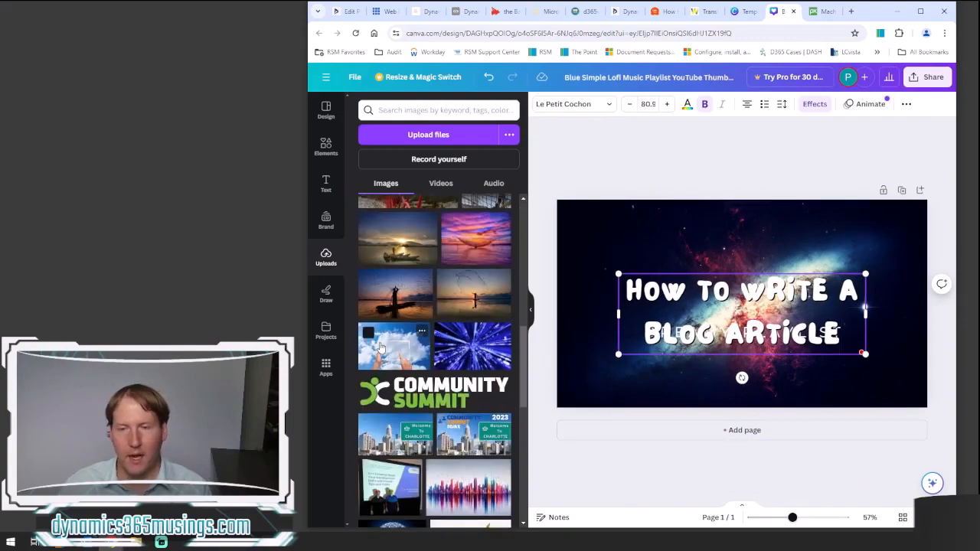
scroll(394, 383, "down", 5)
scroll(403, 403, "down", 3)
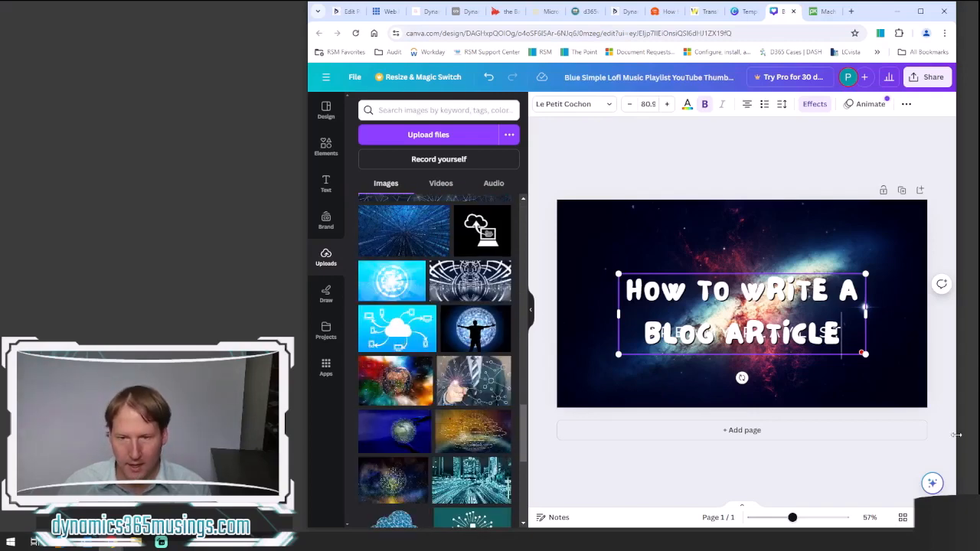
left_click(898, 371)
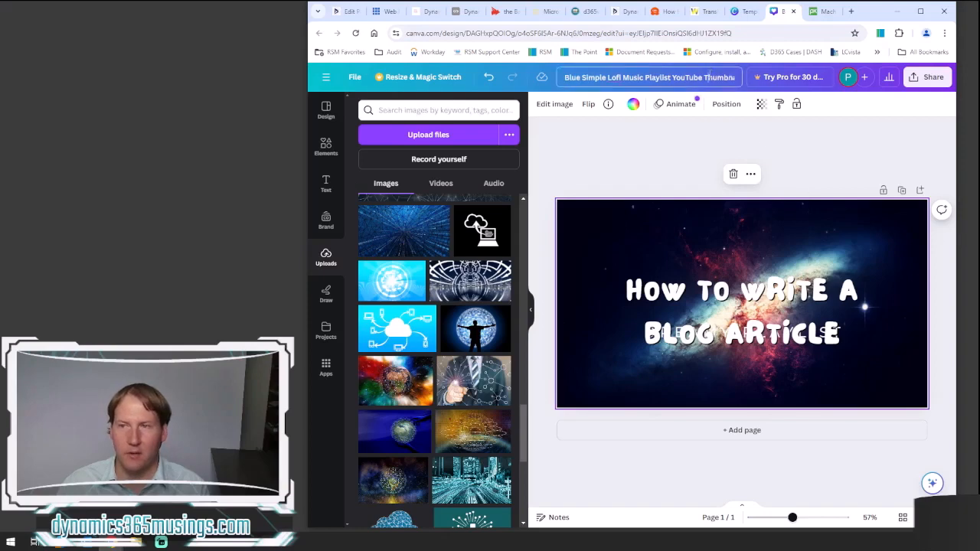
- Rename the design as "How To Write a Blog Article 3" and save it
left_click(709, 74)
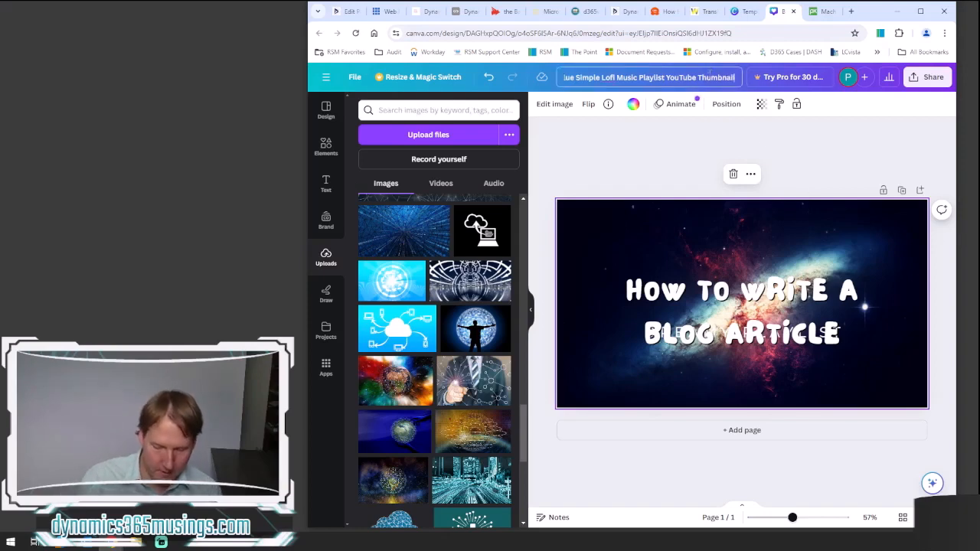
type("How")
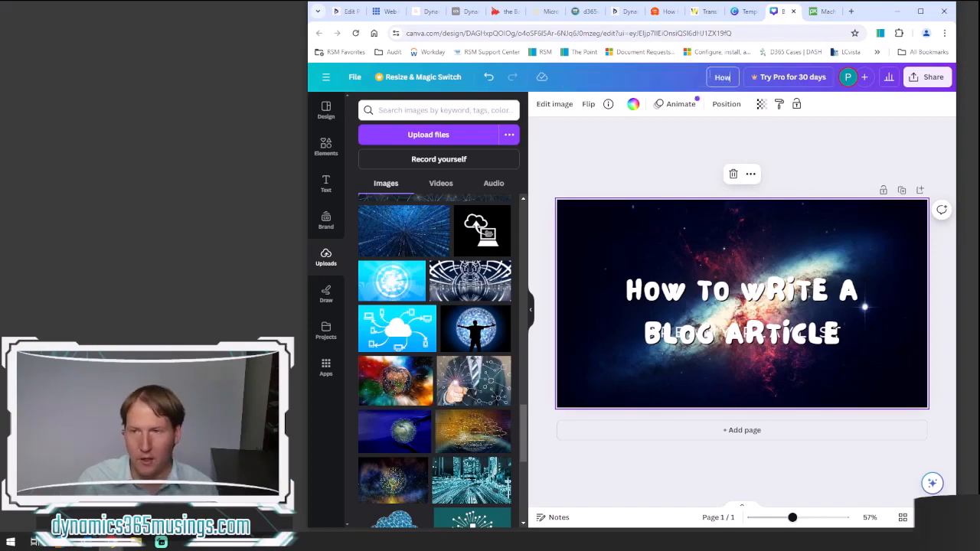
type(" To Write a")
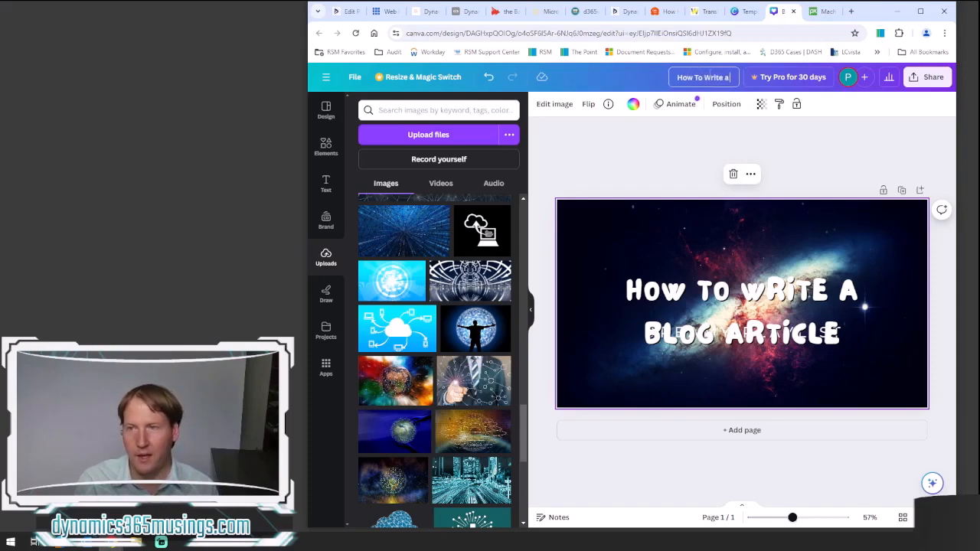
type(" Blog Article 3")
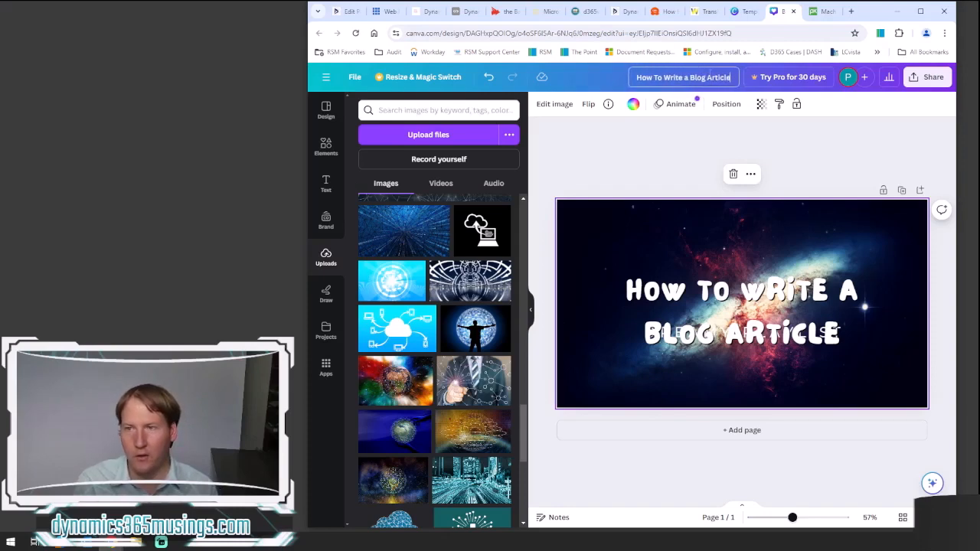
left_click(354, 78)
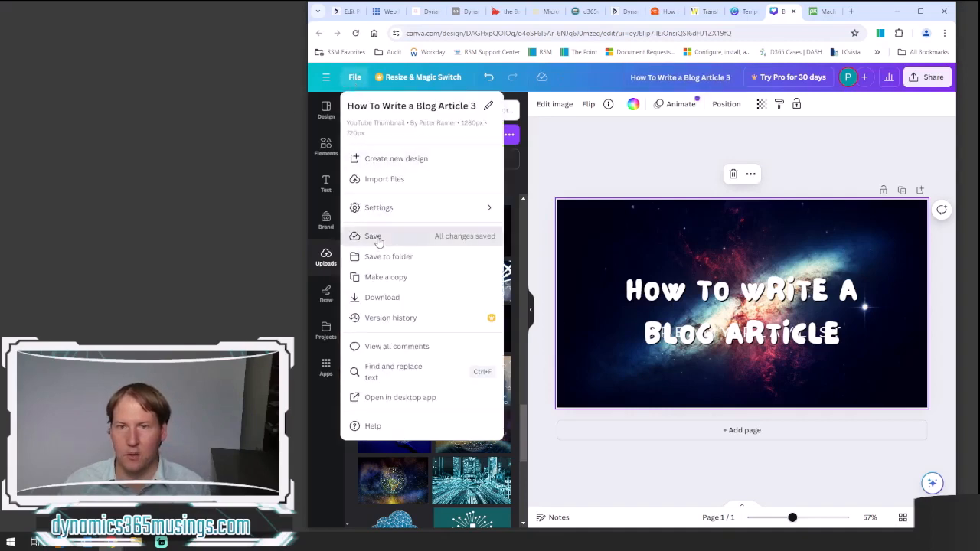
left_click(374, 238)
- Download the thumbnail design as a PNG at 1,280 × 720 px
left_click(355, 80)
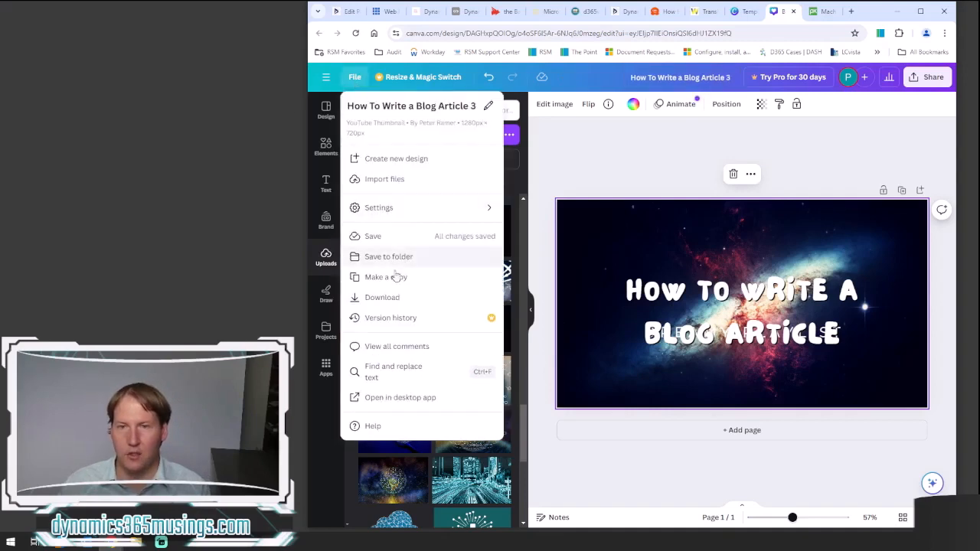
left_click(639, 145)
left_click(927, 77)
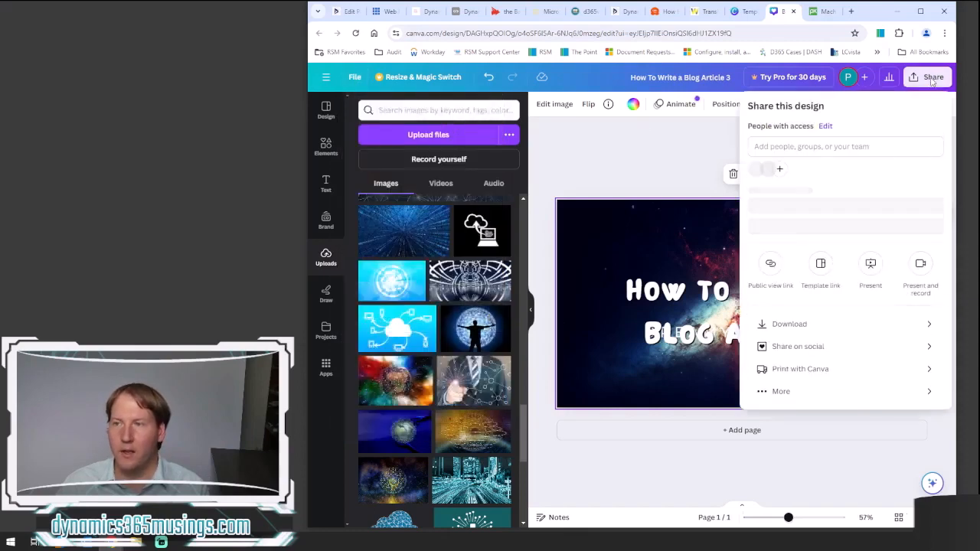
left_click(789, 337)
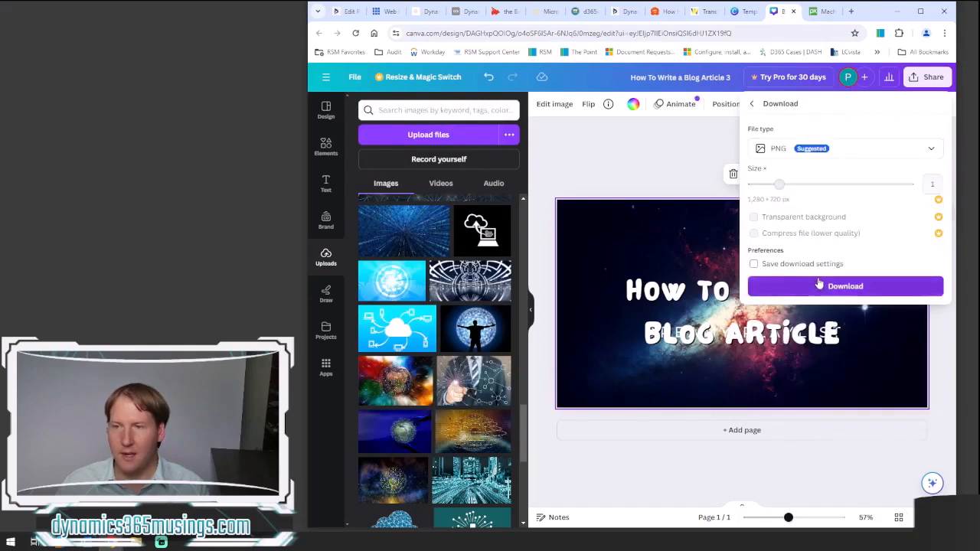
left_click(820, 286)
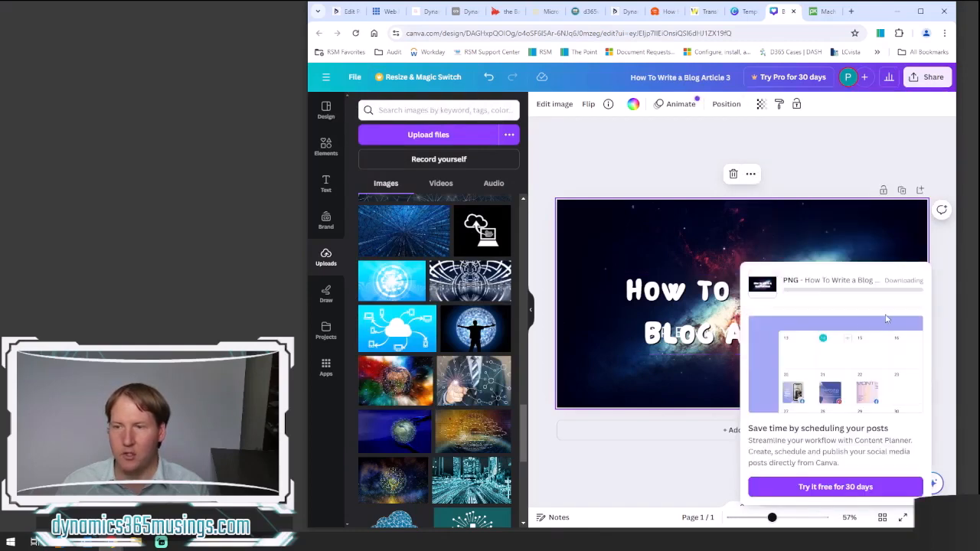
- Switch back to the WordPress post editor and examine the post's featured image setting
left_click(344, 11)
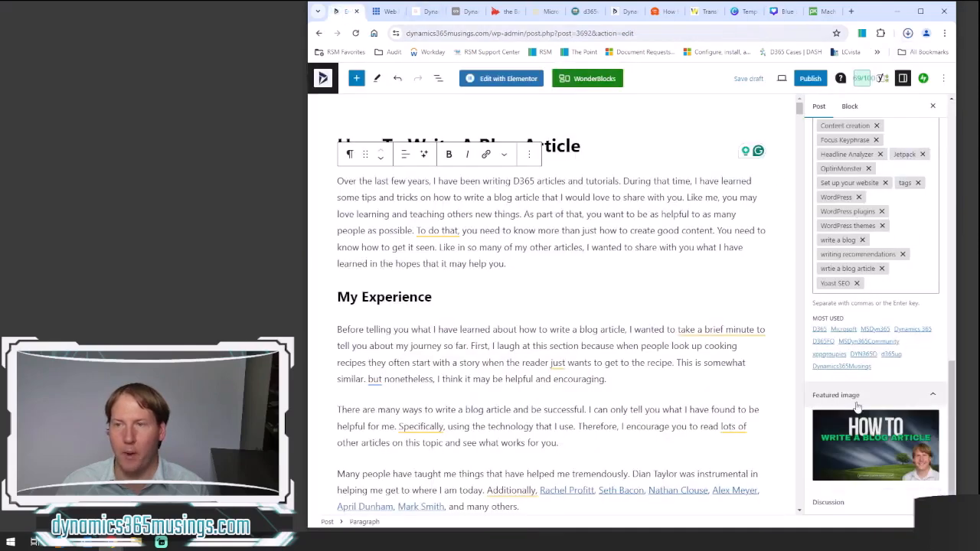
mouse_move(906, 426)
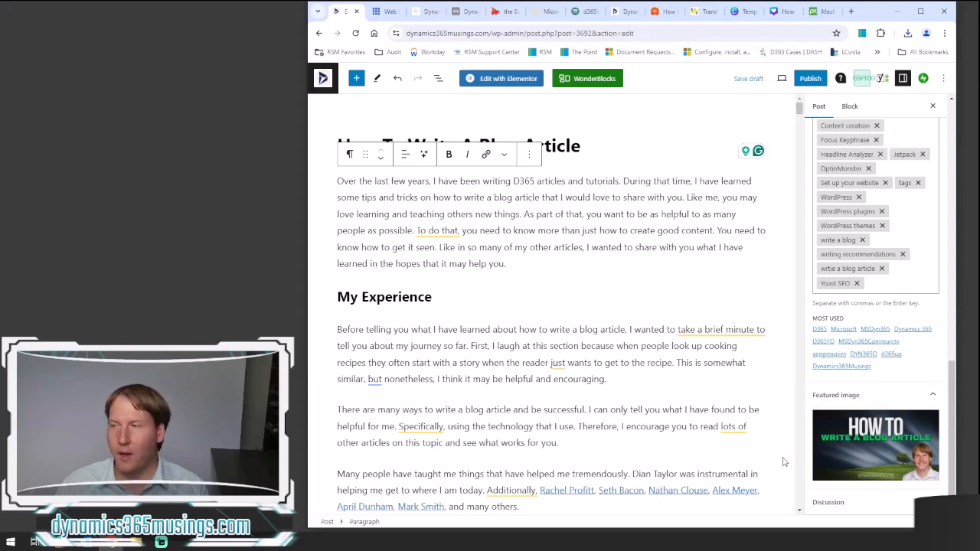
left_click(539, 289)
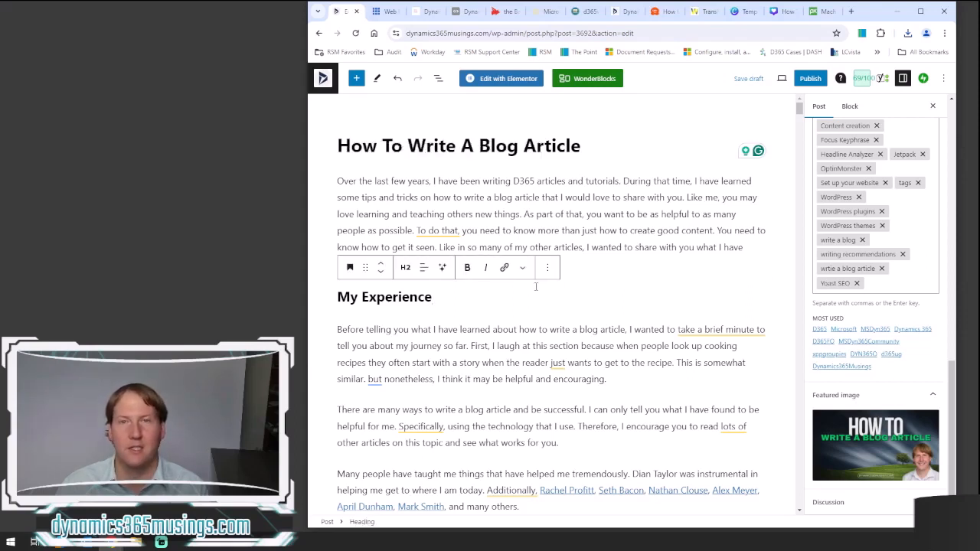
left_click(591, 230)
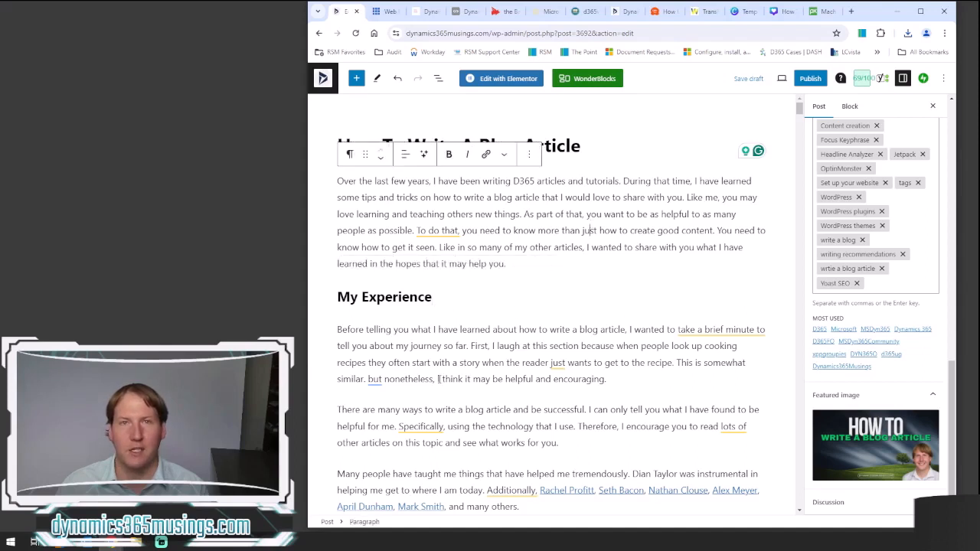
mouse_move(550, 394)
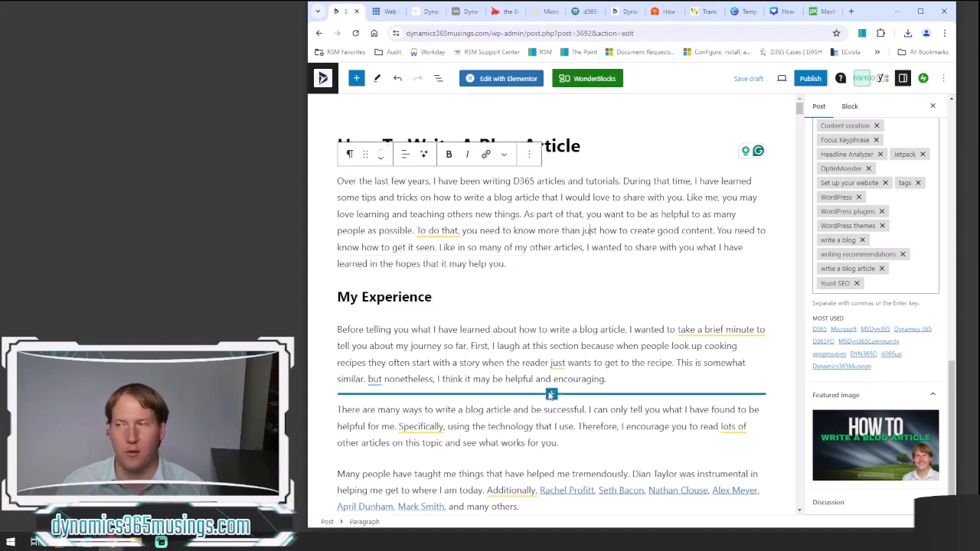